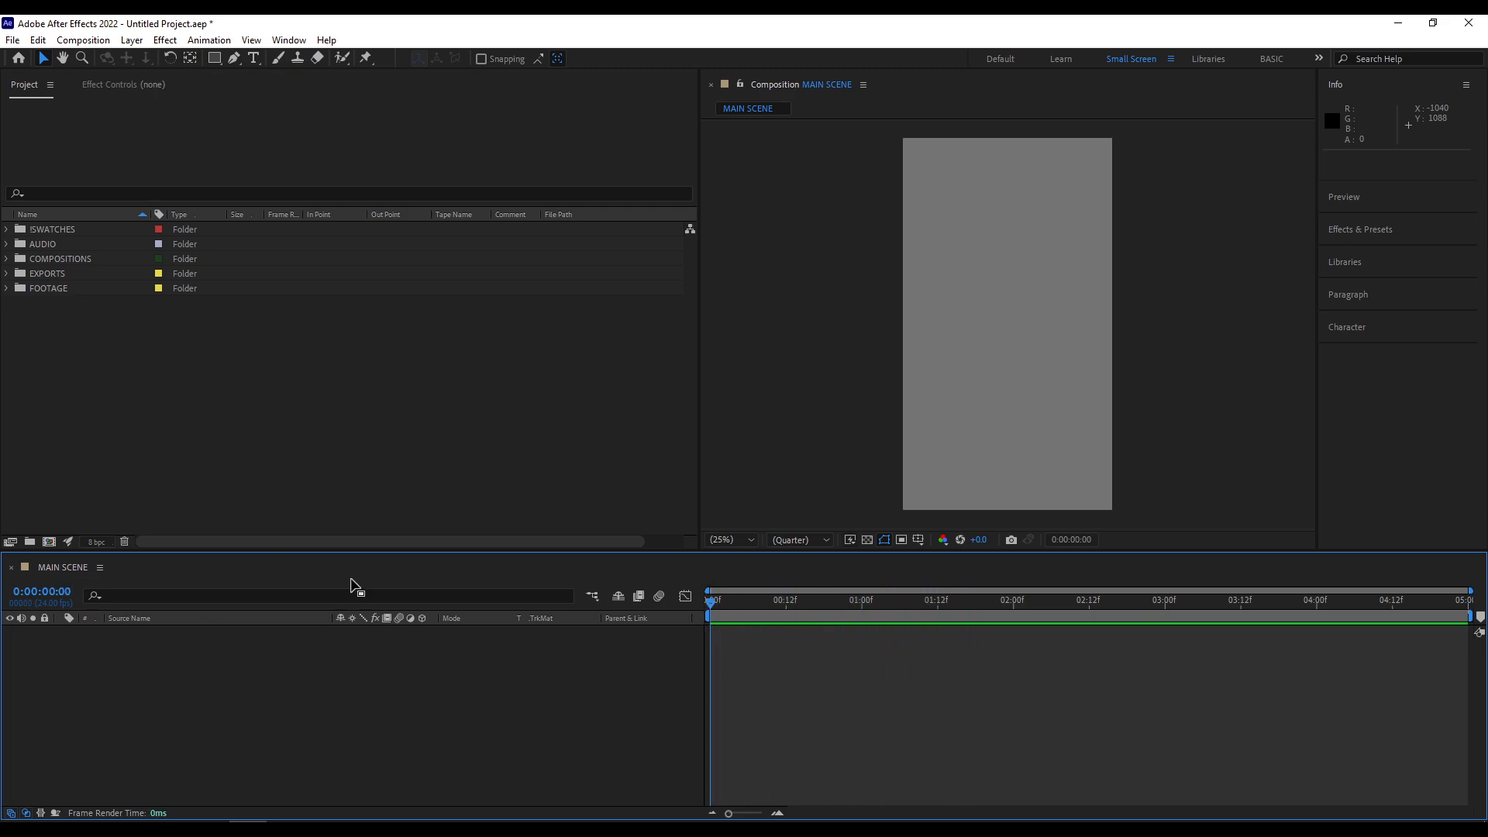
- Scrub the playhead back and forth along the MAIN SCENE timeline to examine how the timecode changes
{"action": "left_click_drag", "start_coordinate": [740, 602], "coordinate": [657, 616]}
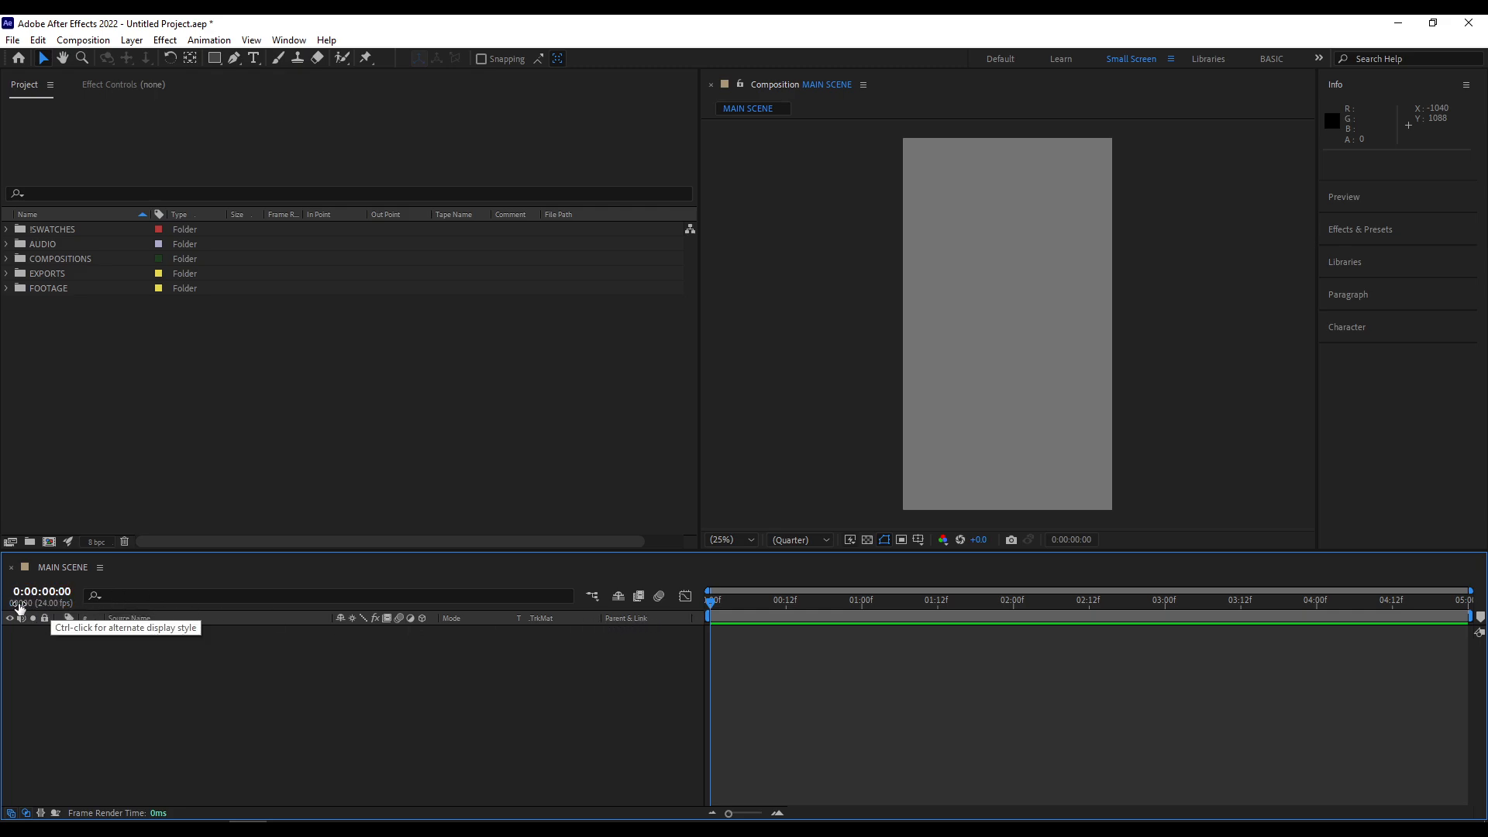
{"action": "left_click_drag", "start_coordinate": [727, 611], "coordinate": [1140, 632]}
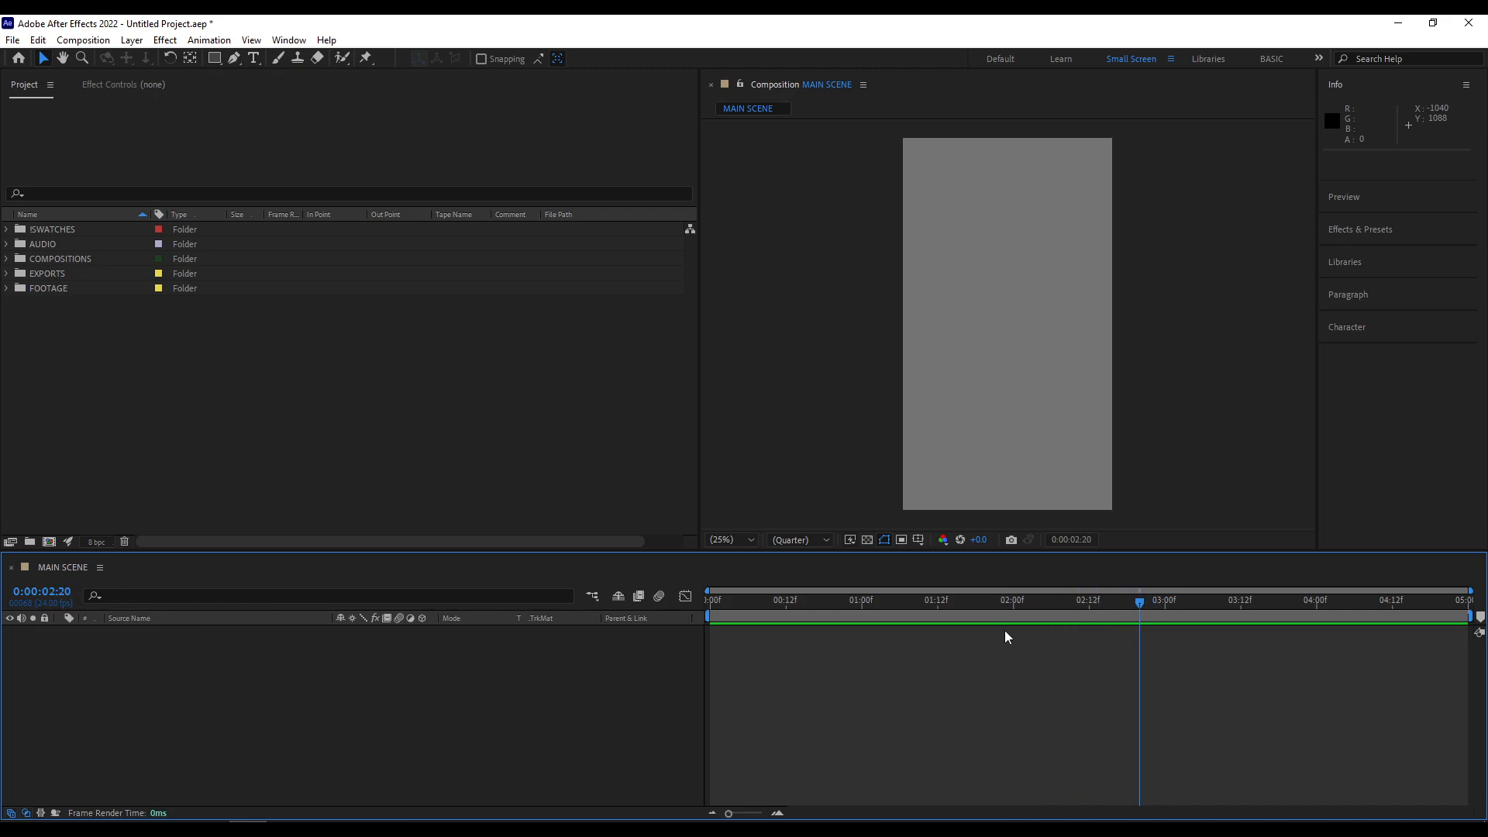
{"action": "left_click_drag", "start_coordinate": [1030, 612], "coordinate": [1184, 631]}
{"action": "left_click_drag", "start_coordinate": [1186, 600], "coordinate": [1012, 600]}
{"action": "left_click_drag", "start_coordinate": [908, 593], "coordinate": [708, 635]}
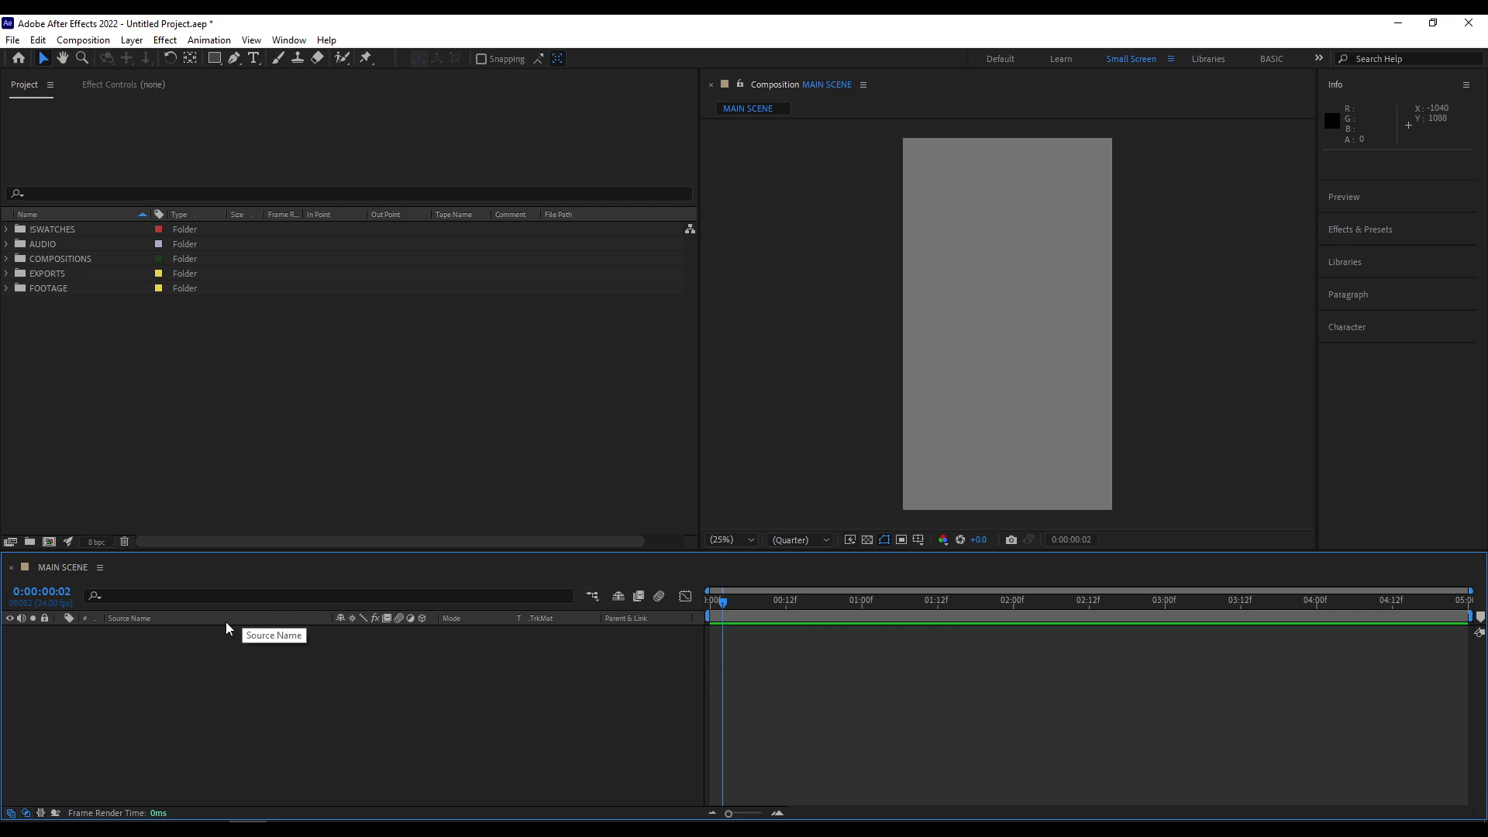
- Switch the timeline's time display to frames and scrub the playhead to frame 26
{"action": "left_click", "coordinate": [46, 594], "text": "ctrl"}
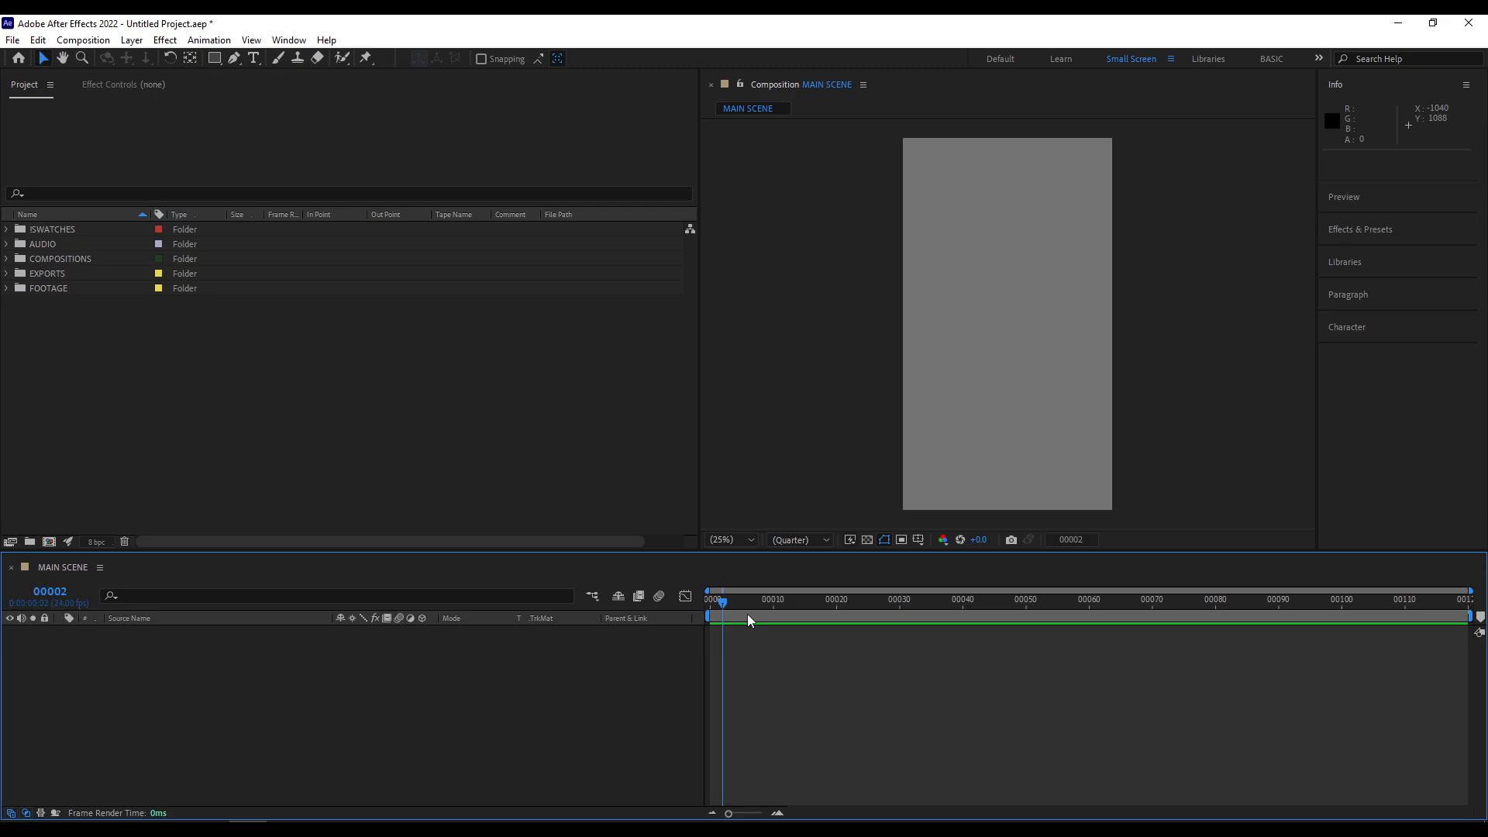
{"action": "left_click_drag", "start_coordinate": [753, 599], "coordinate": [1139, 620]}
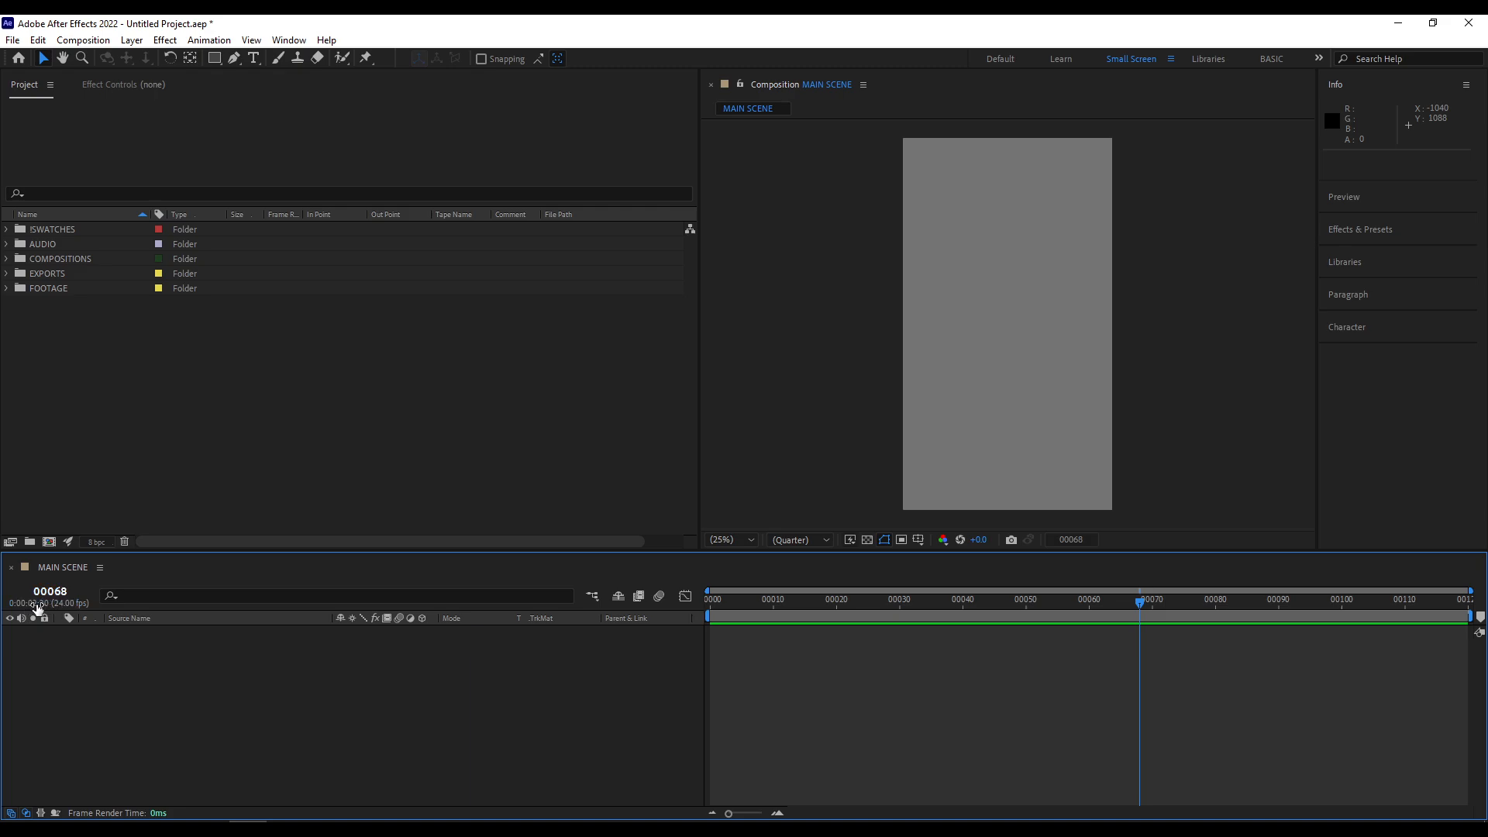
{"action": "left_click_drag", "start_coordinate": [1240, 608], "coordinate": [874, 616]}
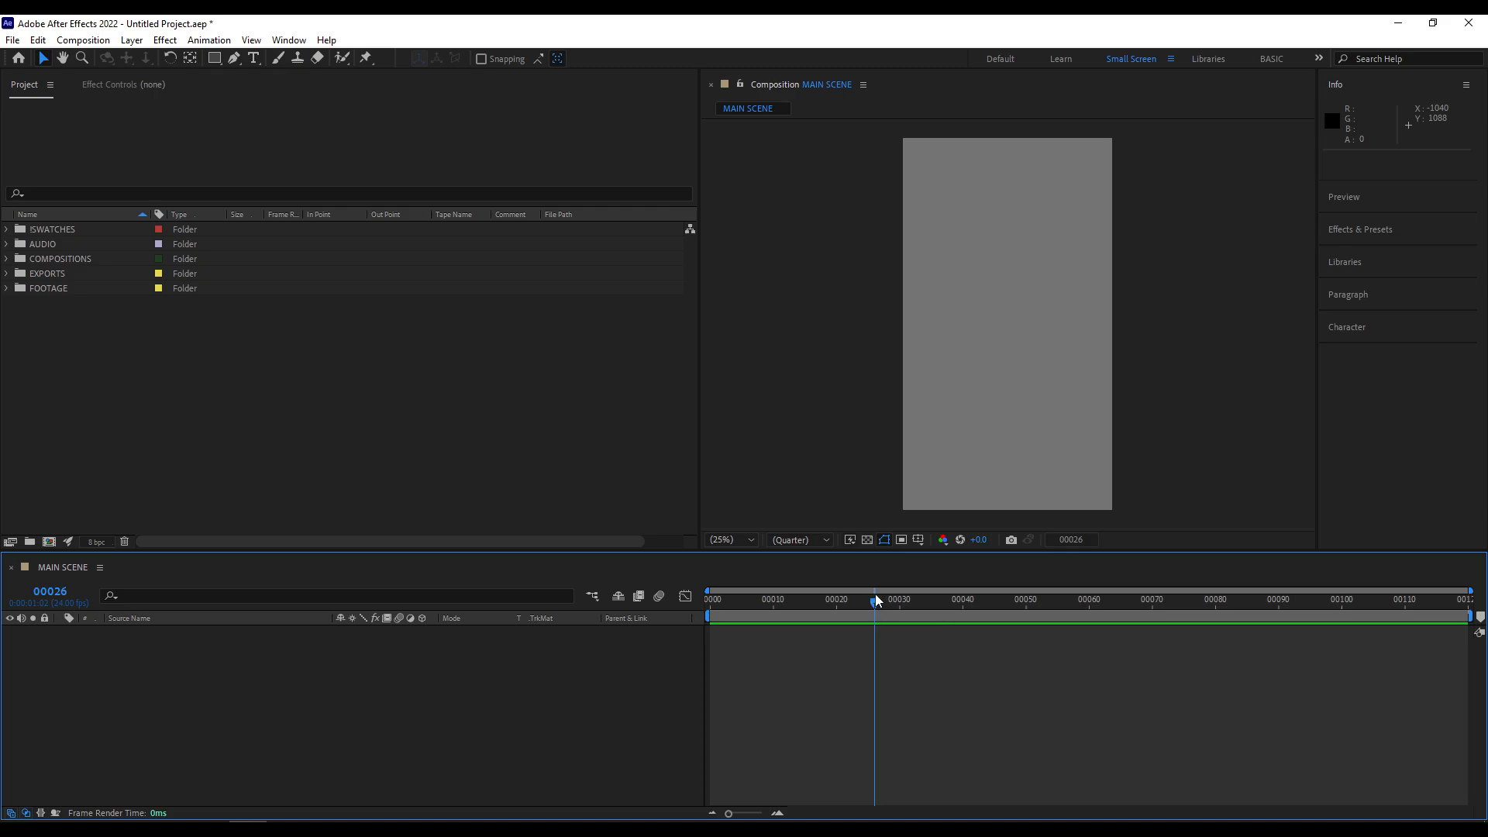
{"action": "left_click", "coordinate": [877, 594]}
- Move the playhead through frames 10 and 20 to frame 30, toggling the time display to timecode and back to frames
{"action": "left_click_drag", "start_coordinate": [842, 597], "coordinate": [787, 606]}
{"action": "left_click_drag", "start_coordinate": [782, 600], "coordinate": [772, 601]}
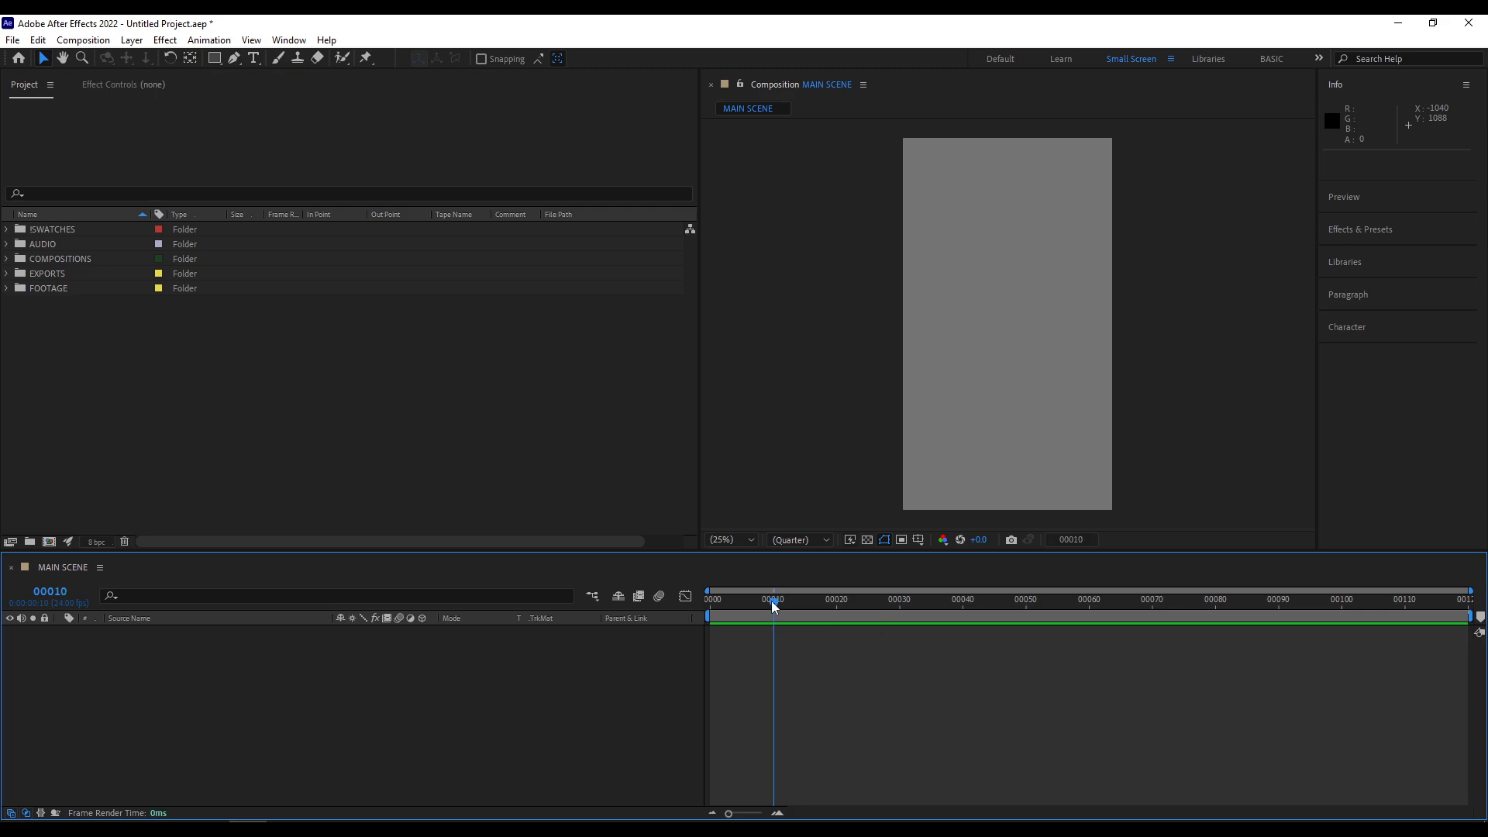
{"action": "left_click", "coordinate": [837, 600]}
{"action": "left_click", "coordinate": [901, 599]}
{"action": "left_click", "coordinate": [57, 598], "text": "ctrl"}
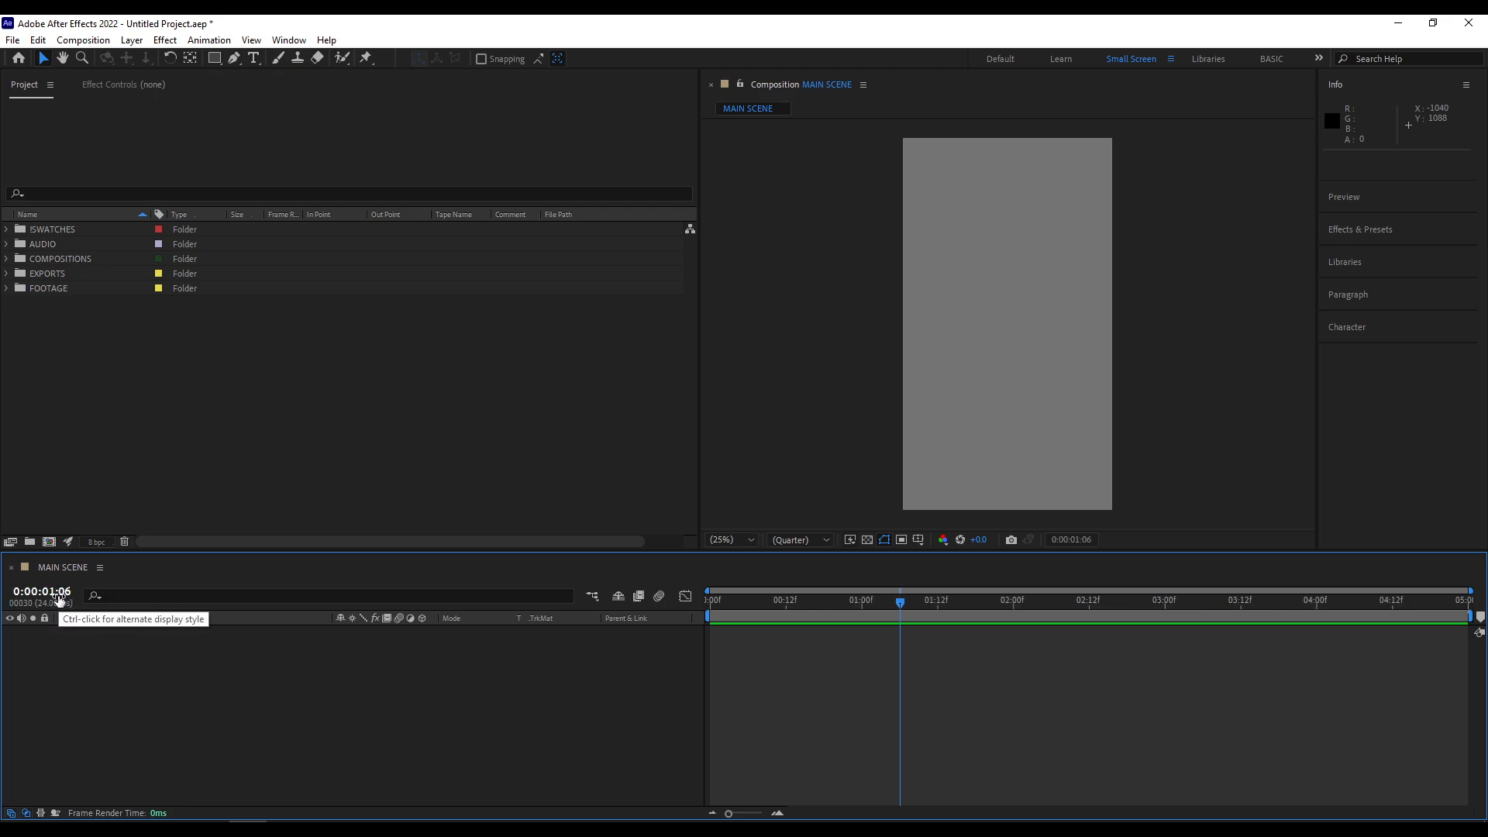
{"action": "left_click", "coordinate": [58, 598], "text": "ctrl"}
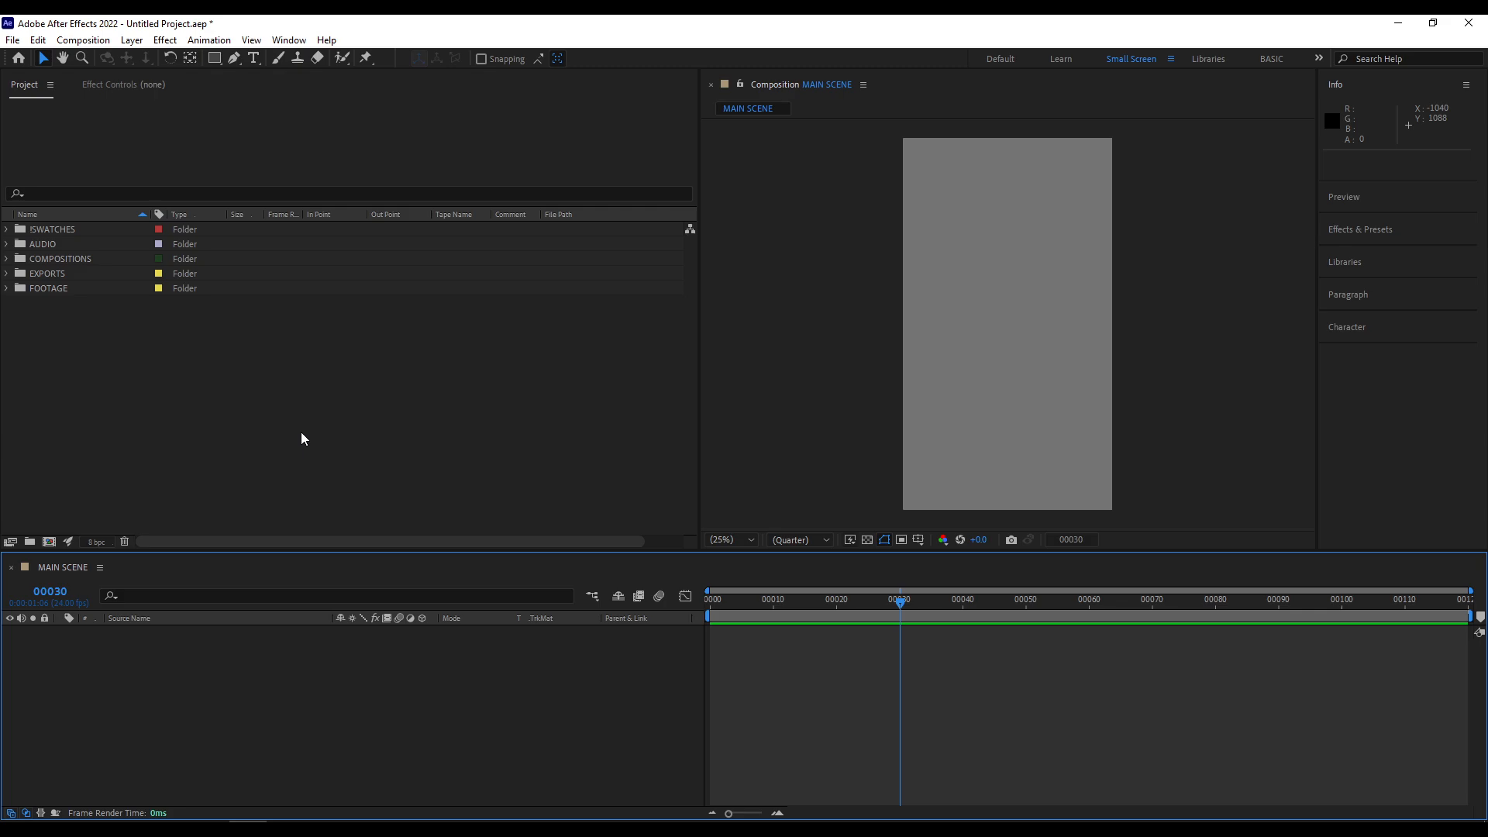
- Create a red 1080 x 1920 px solid layer in the MAIN SCENE composition
{"action": "key", "text": "ctrl+y"}
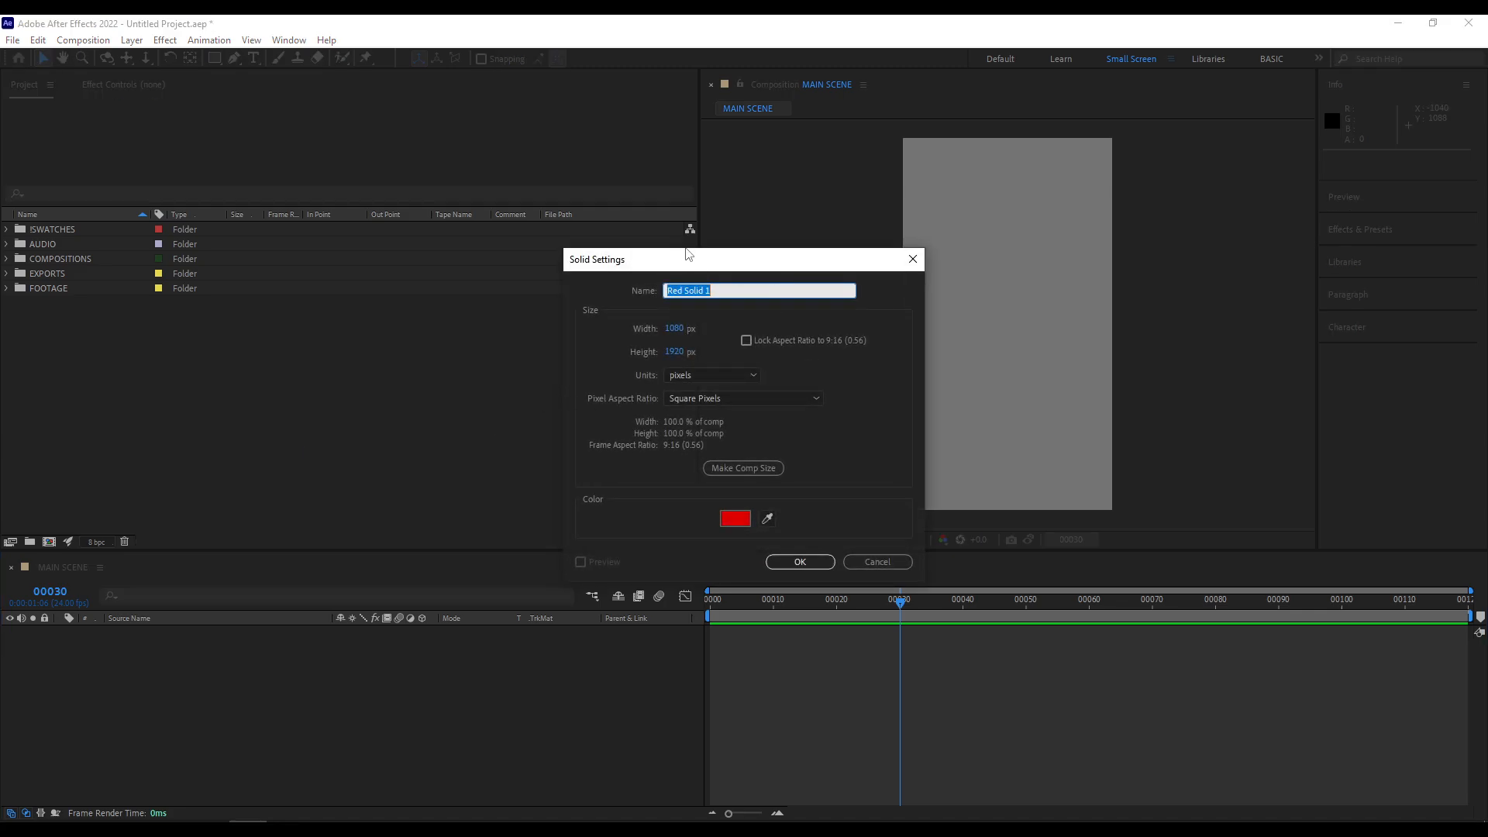
{"action": "left_click_drag", "start_coordinate": [688, 254], "coordinate": [735, 311]}
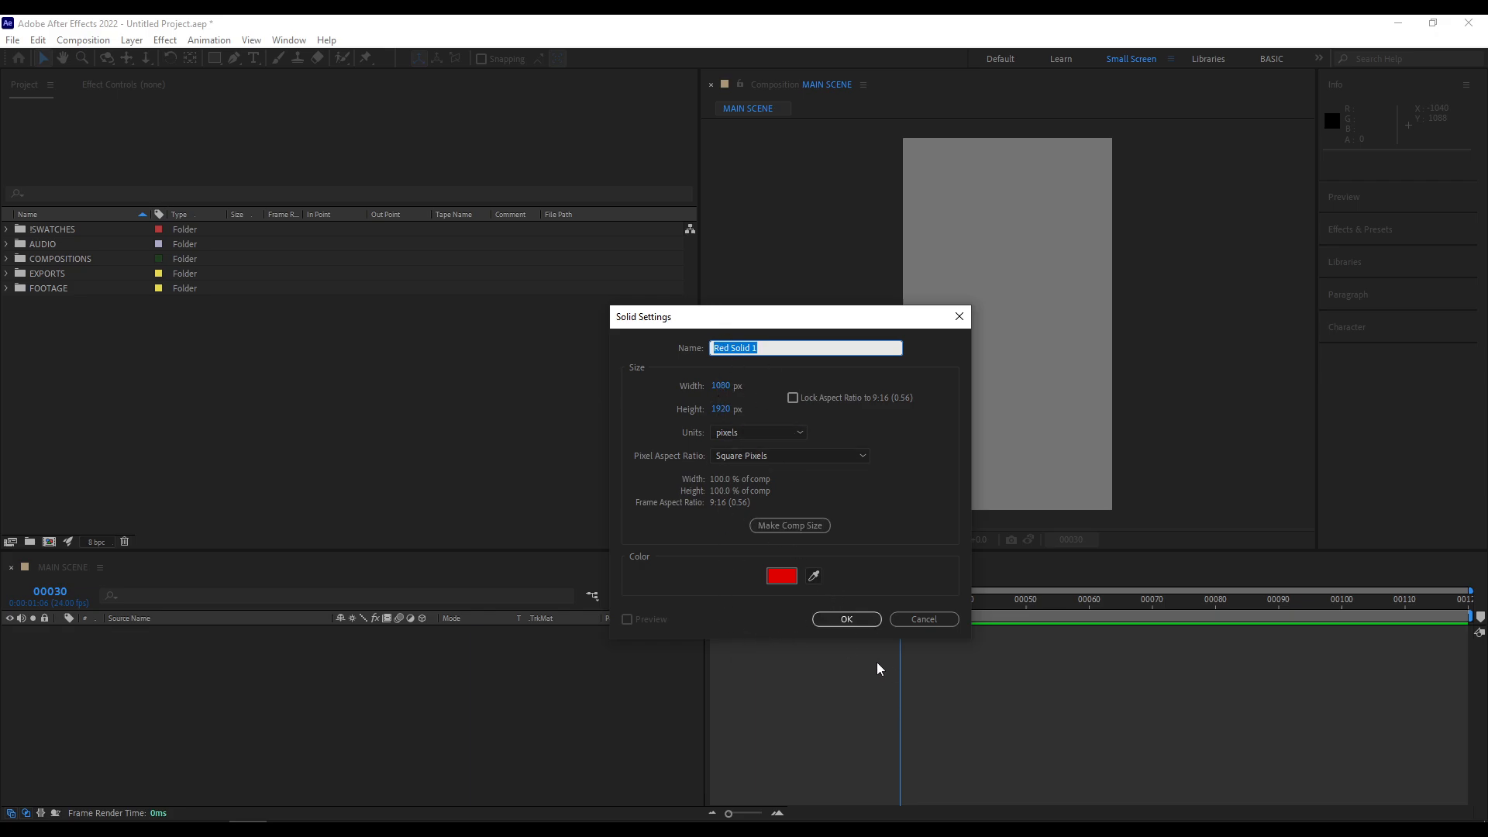
{"action": "left_click", "coordinate": [847, 620]}
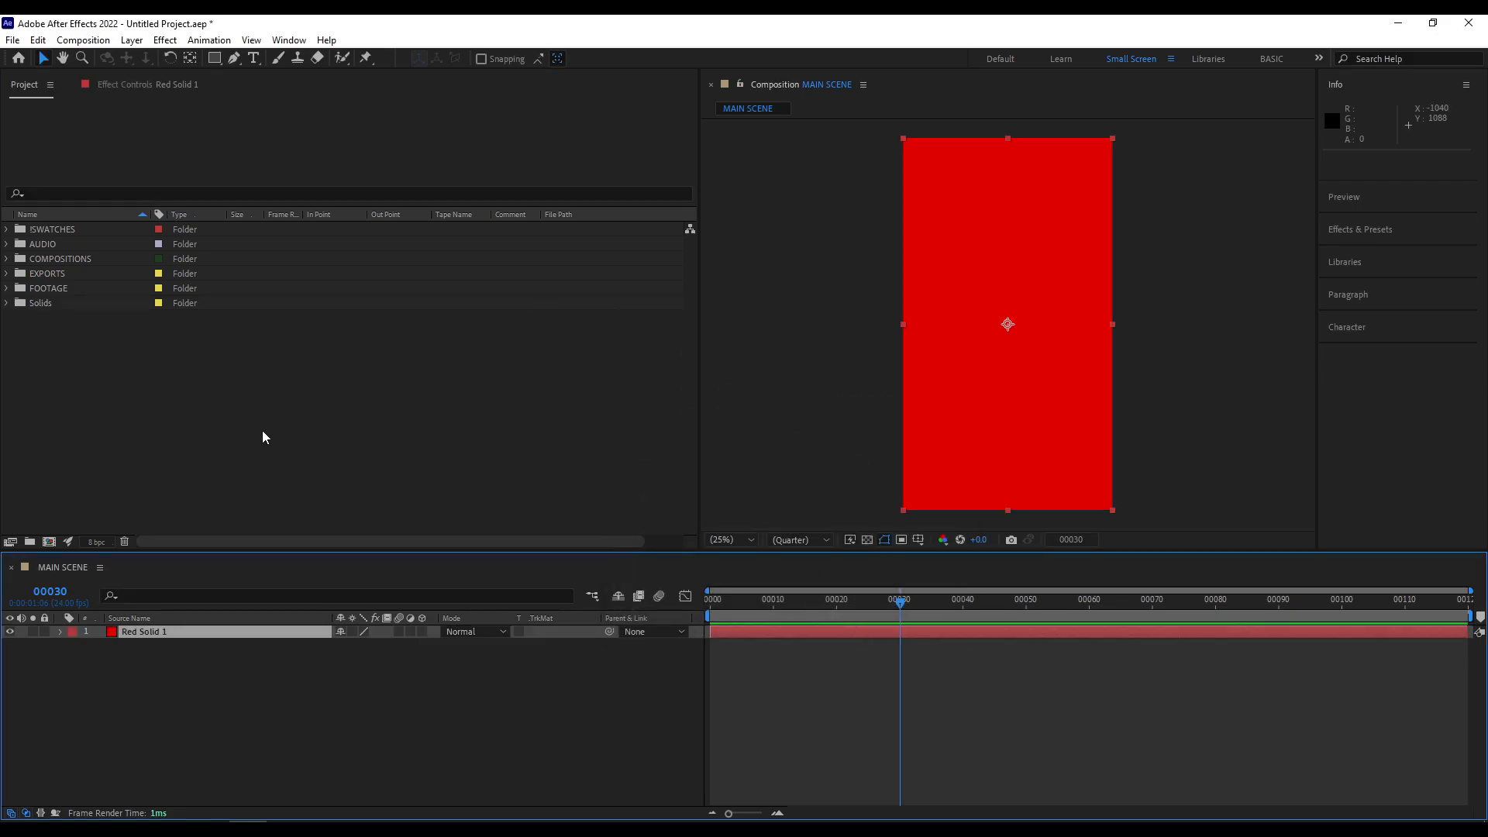
{"action": "left_click", "coordinate": [116, 401]}
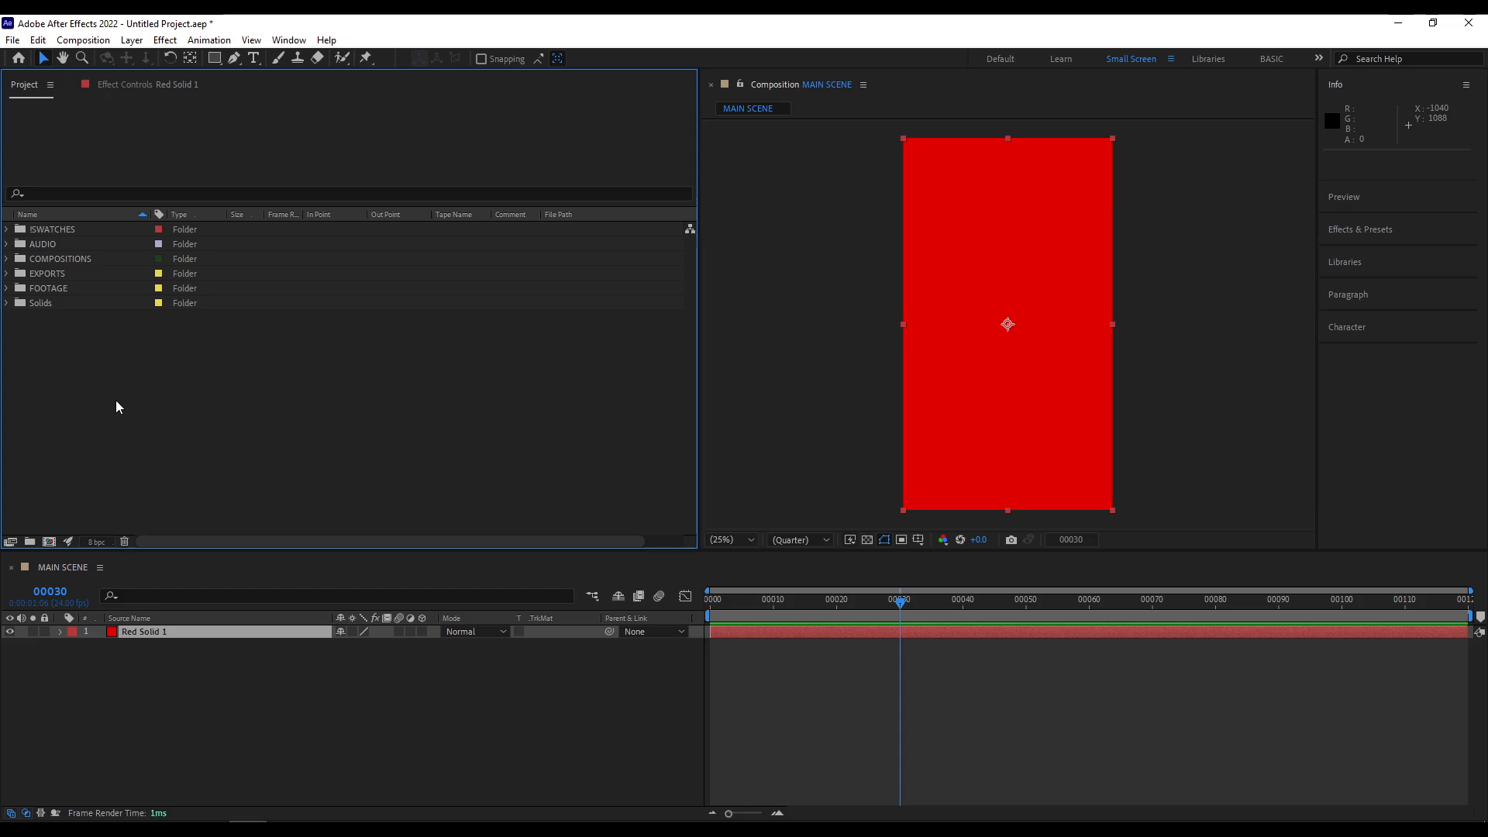
{"action": "left_click", "coordinate": [83, 40]}
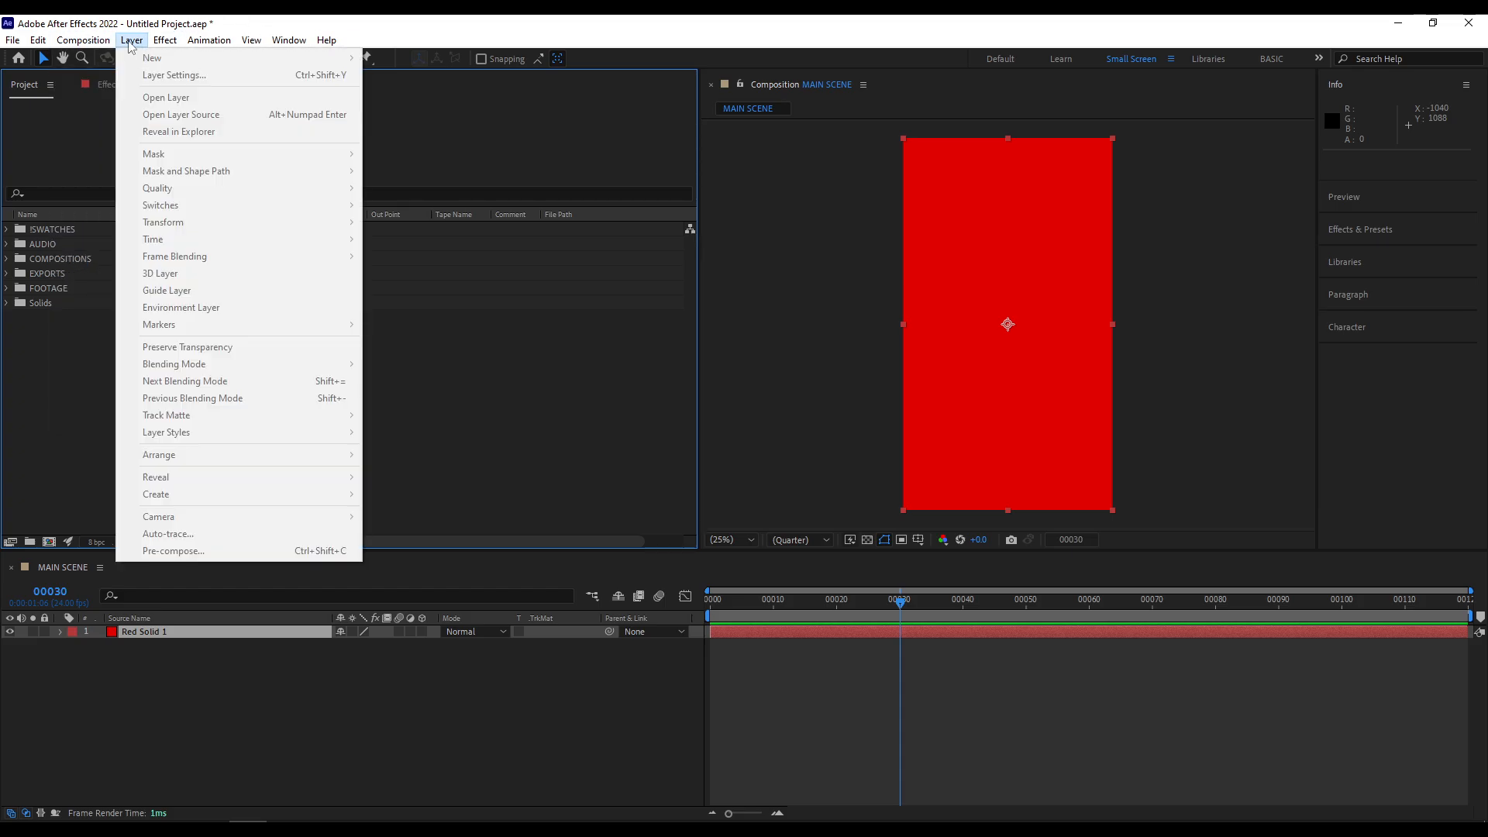
{"action": "left_click", "coordinate": [455, 438]}
- Add a second 1080 x 1920 px solid layer with its colour set to blue
{"action": "left_click", "coordinate": [233, 697]}
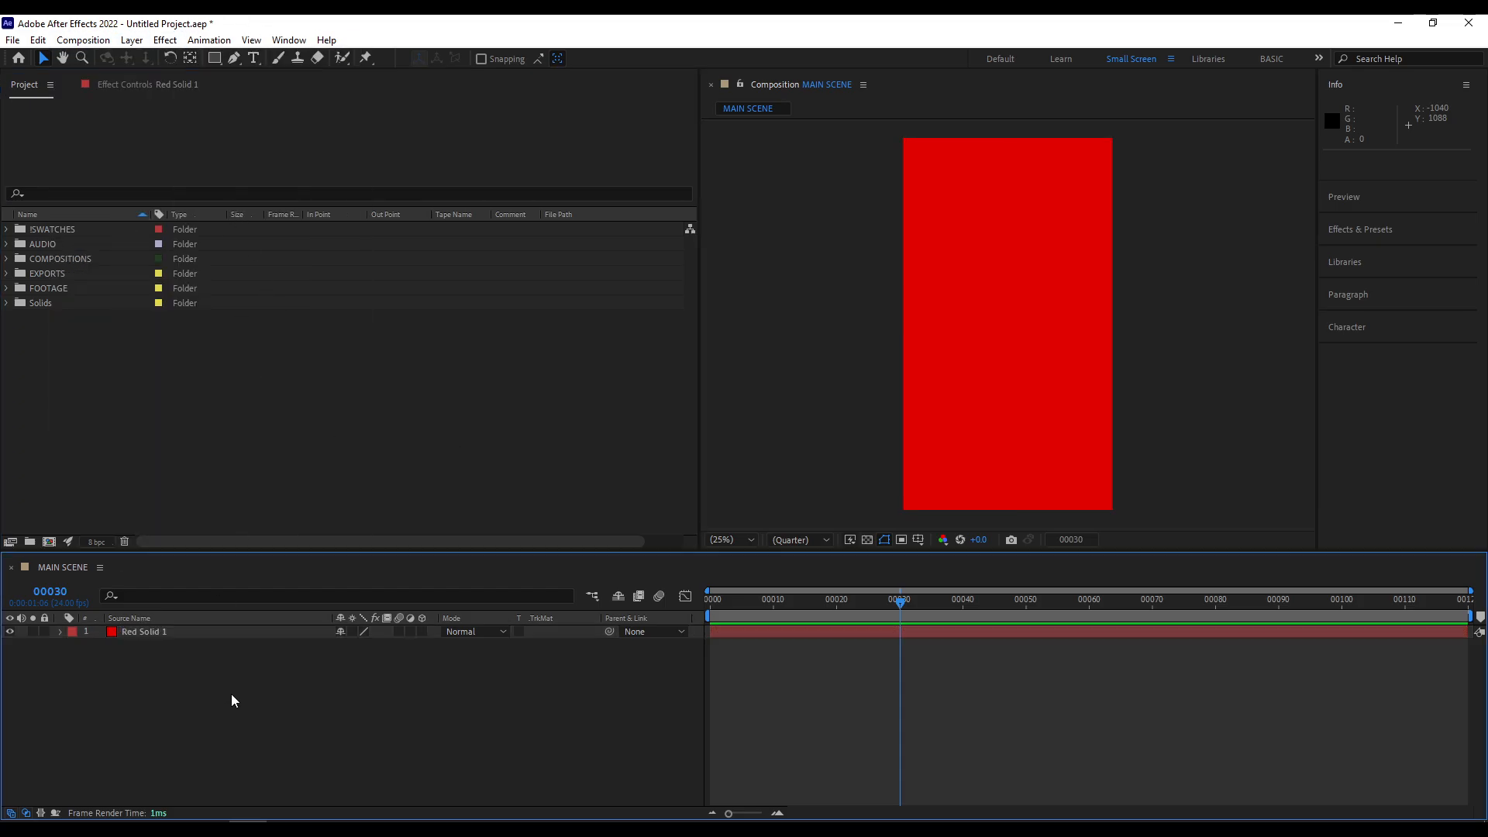
{"action": "left_click", "coordinate": [144, 41]}
{"action": "mouse_move", "coordinate": [131, 40]}
{"action": "mouse_move", "coordinate": [189, 58]}
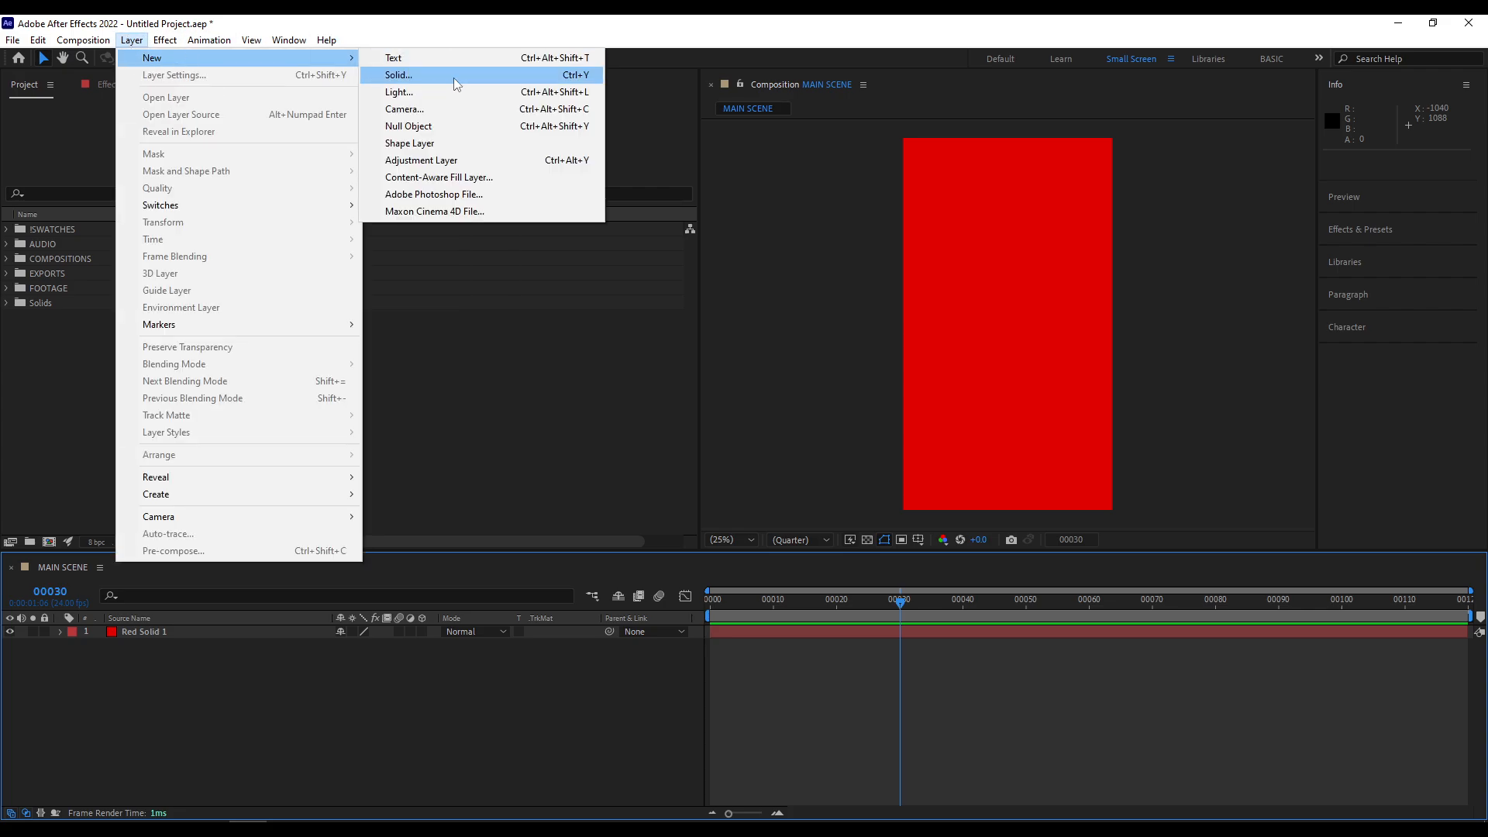
{"action": "left_click", "coordinate": [453, 76]}
{"action": "left_click", "coordinate": [796, 576]}
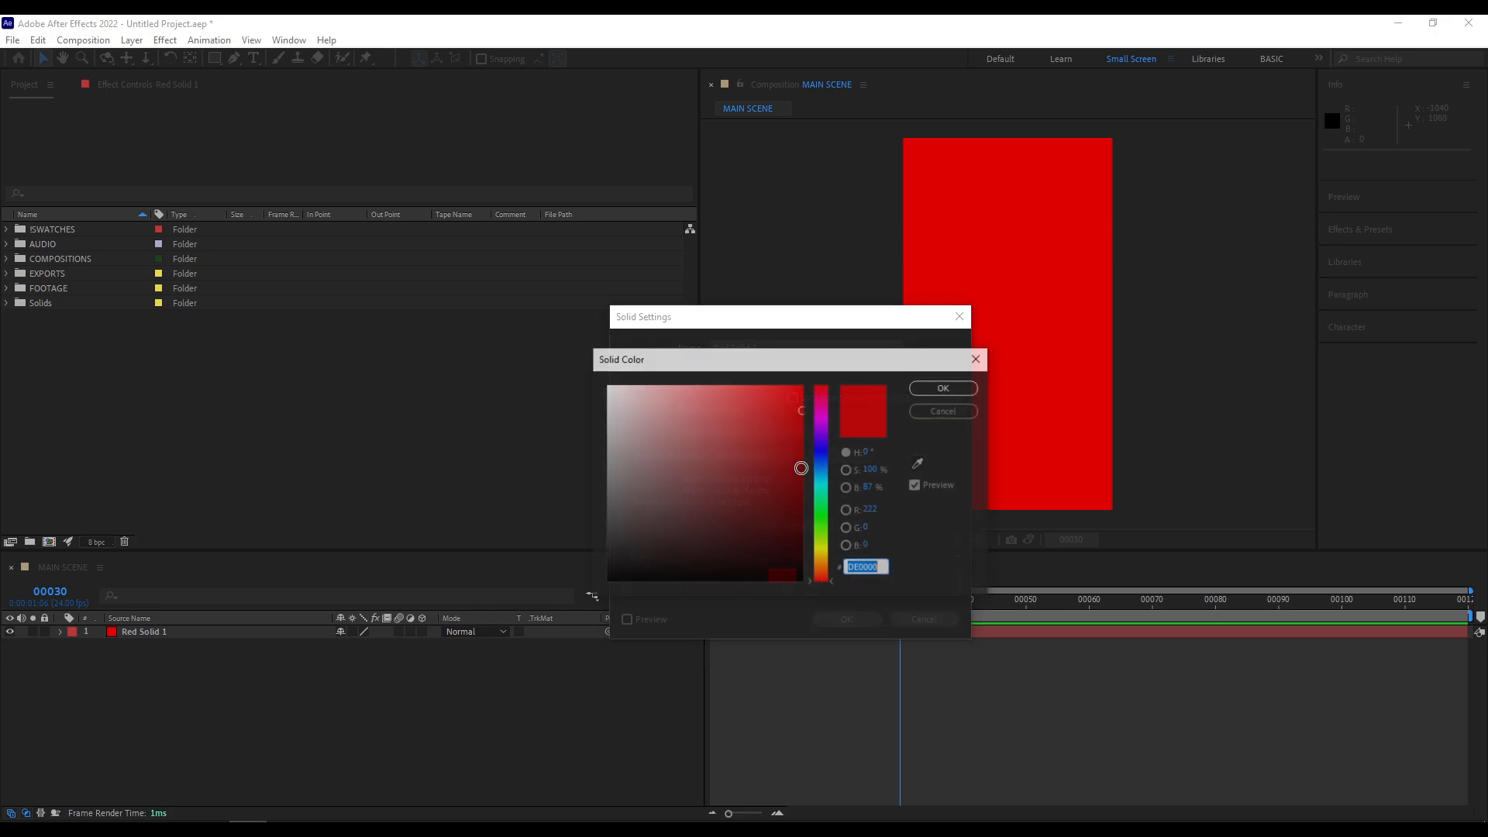
{"action": "left_click", "coordinate": [816, 456]}
{"action": "left_click", "coordinate": [944, 387]}
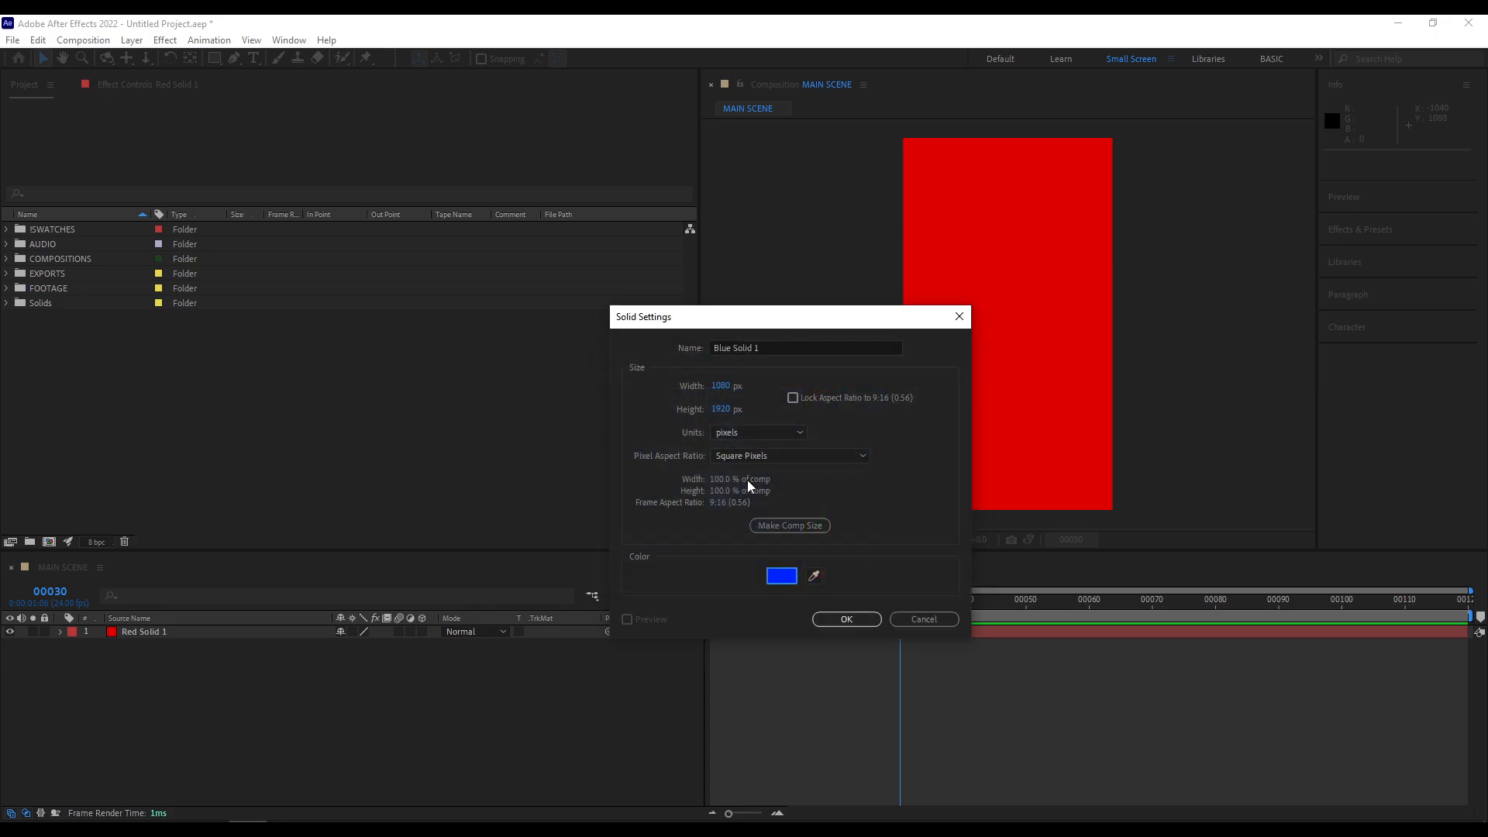
{"action": "left_click", "coordinate": [863, 623]}
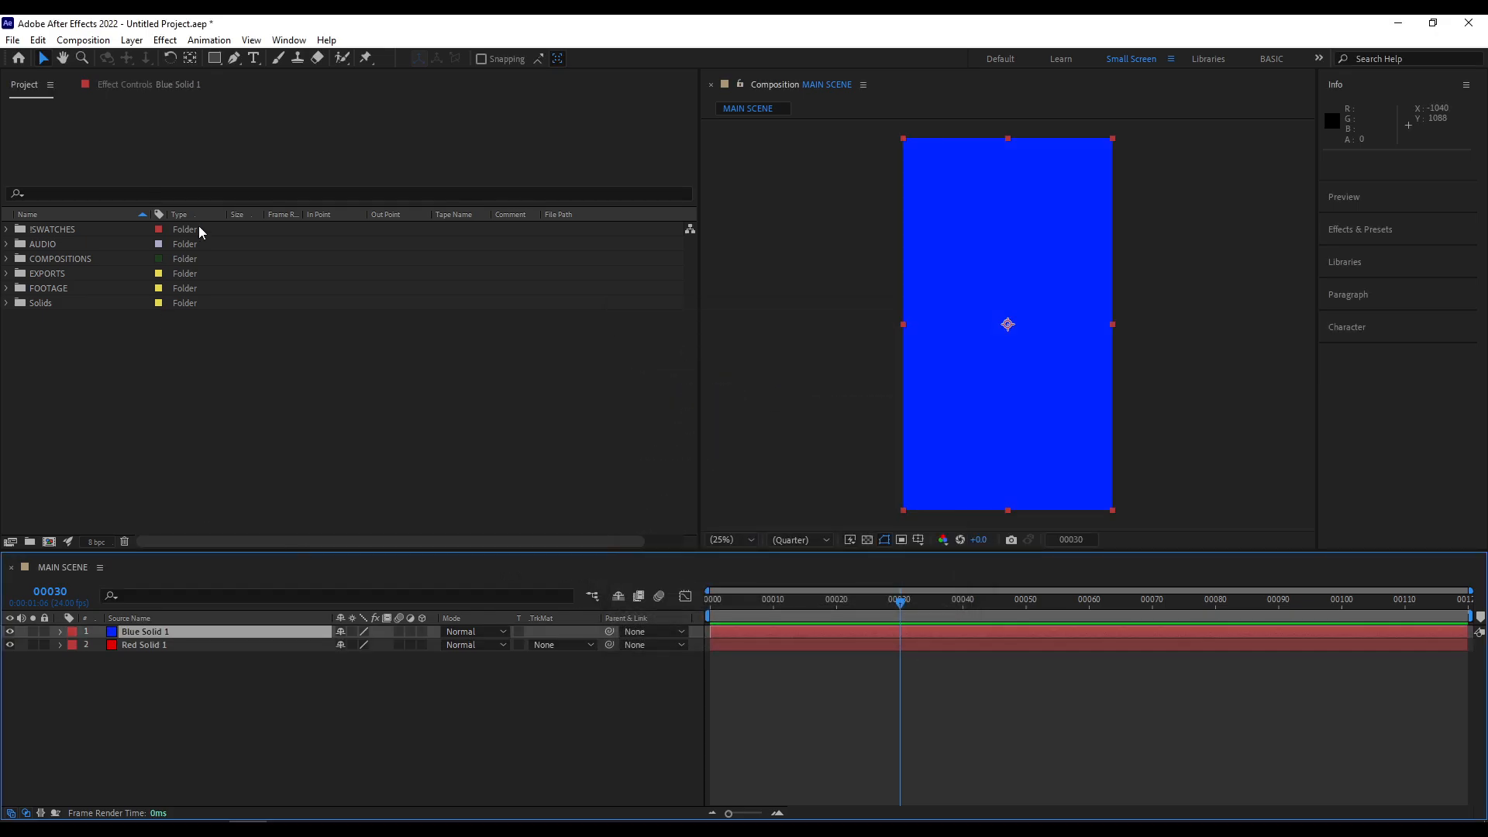
- Expand the Solids folder, examine the blue and red solids stored in it, and collapse the folder again
{"action": "left_click", "coordinate": [7, 304]}
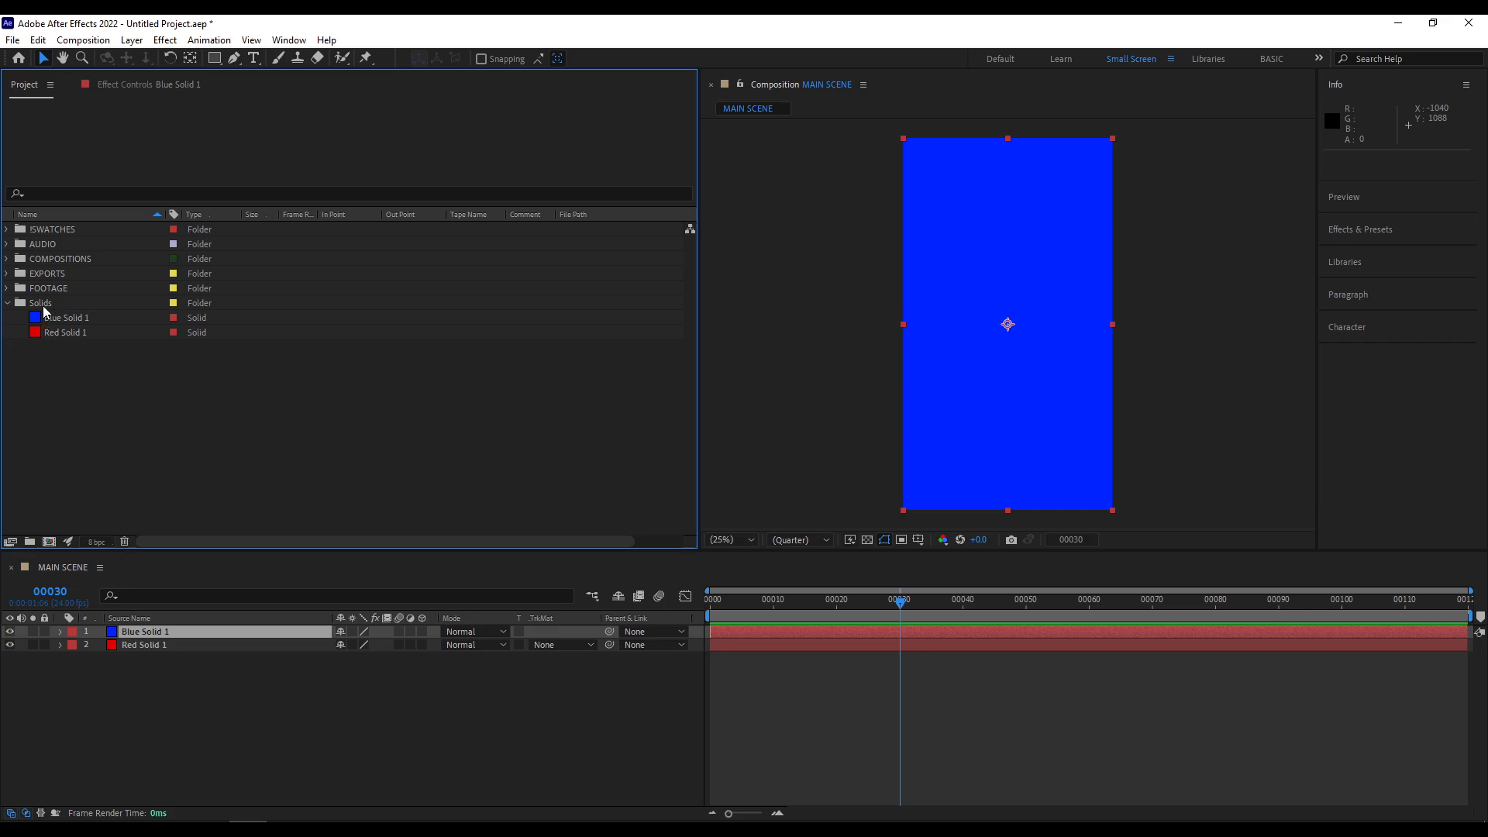
{"action": "left_click", "coordinate": [46, 305]}
{"action": "left_click", "coordinate": [75, 318]}
{"action": "left_click", "coordinate": [79, 334]}
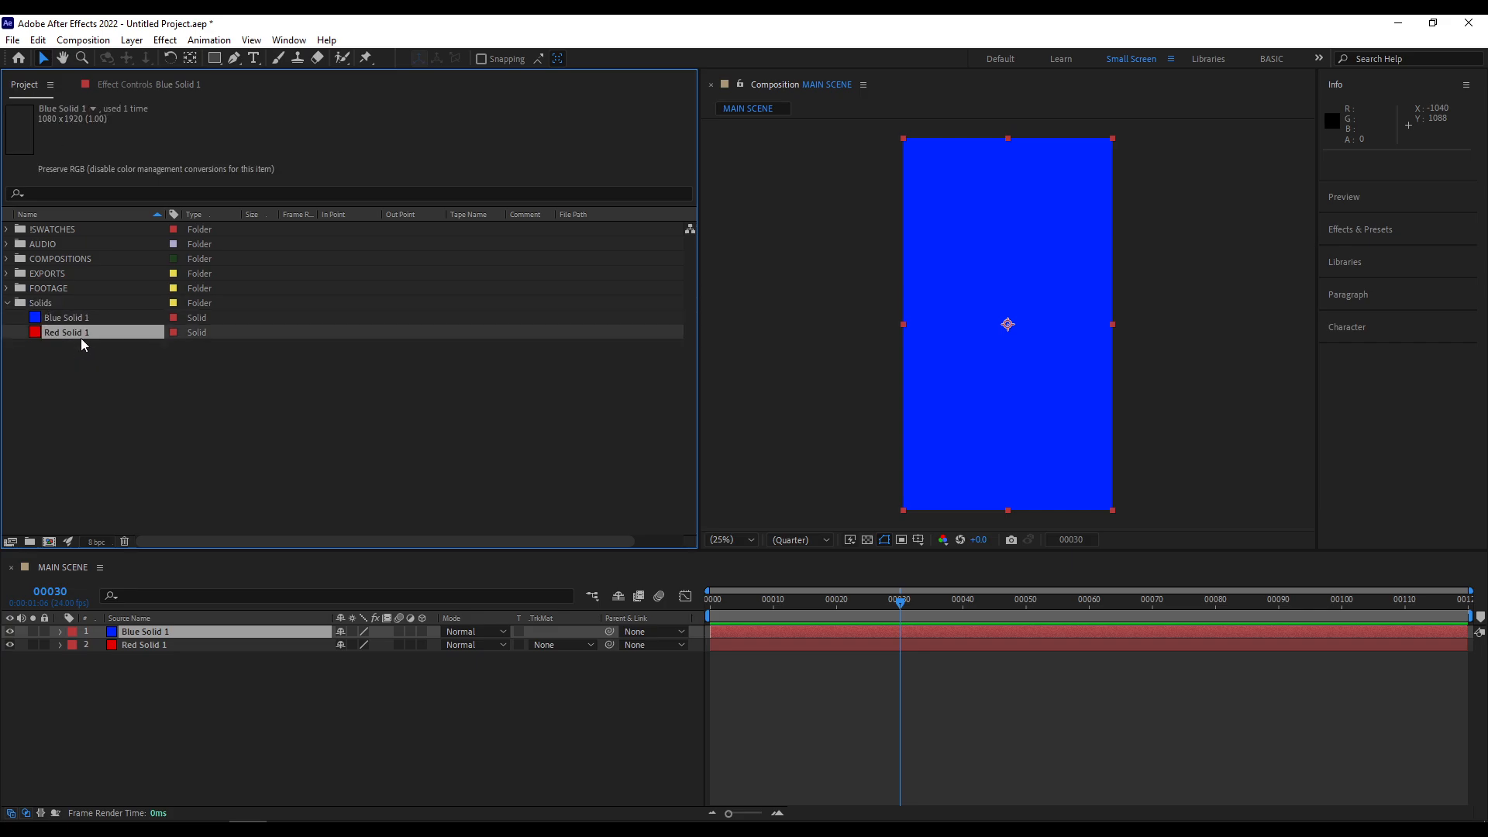
{"action": "left_click", "coordinate": [81, 319]}
{"action": "left_click", "coordinate": [84, 333]}
{"action": "left_click", "coordinate": [68, 317]}
{"action": "double_click", "coordinate": [57, 306]}
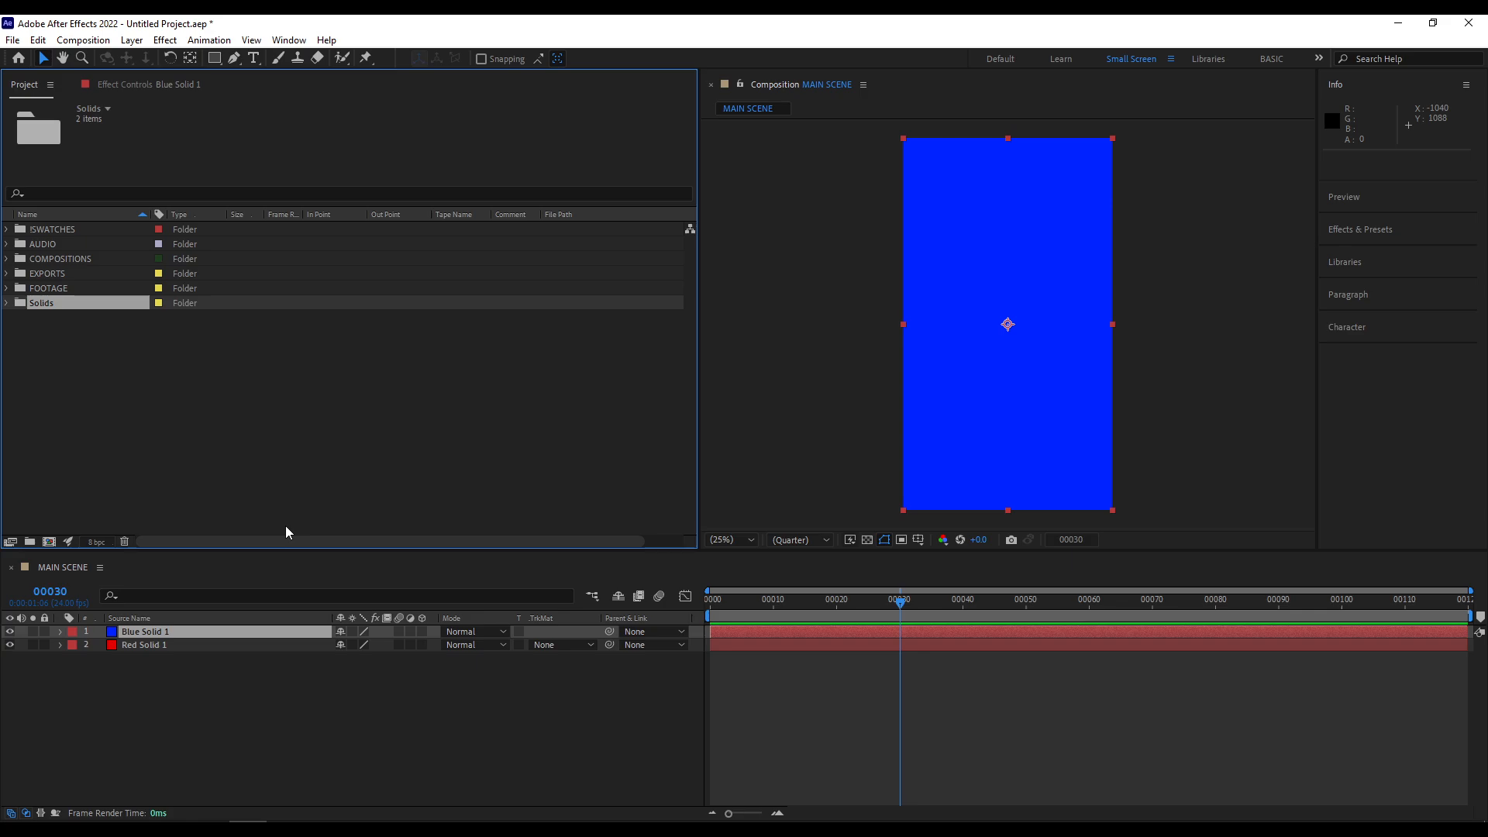
- Select the Blue Solid 1 and Red Solid 1 layers alternately to examine their stacking order in the timeline
{"action": "left_click", "coordinate": [431, 744]}
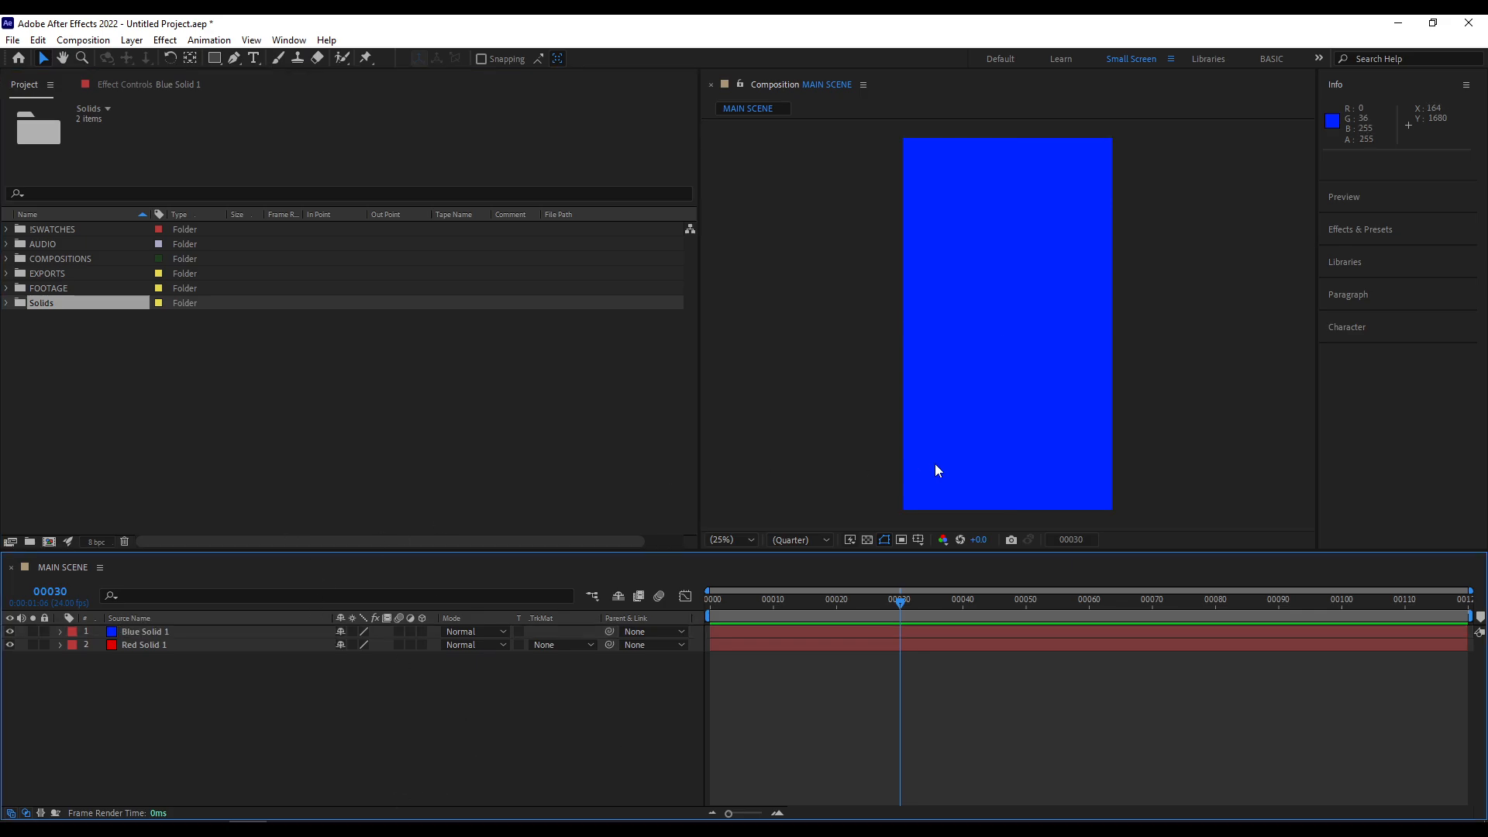
{"action": "left_click", "coordinate": [153, 633]}
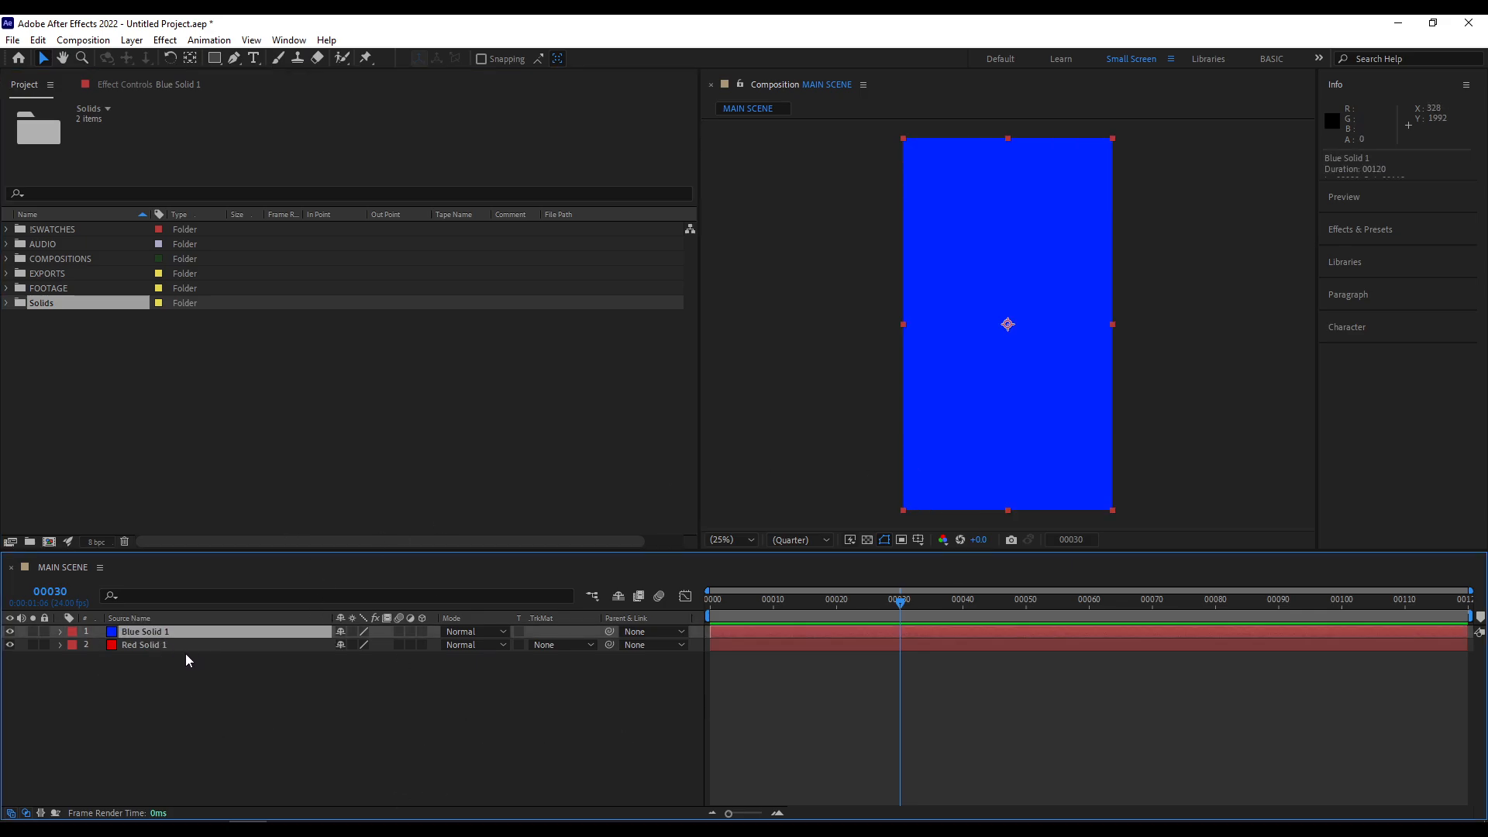
{"action": "left_click", "coordinate": [154, 647]}
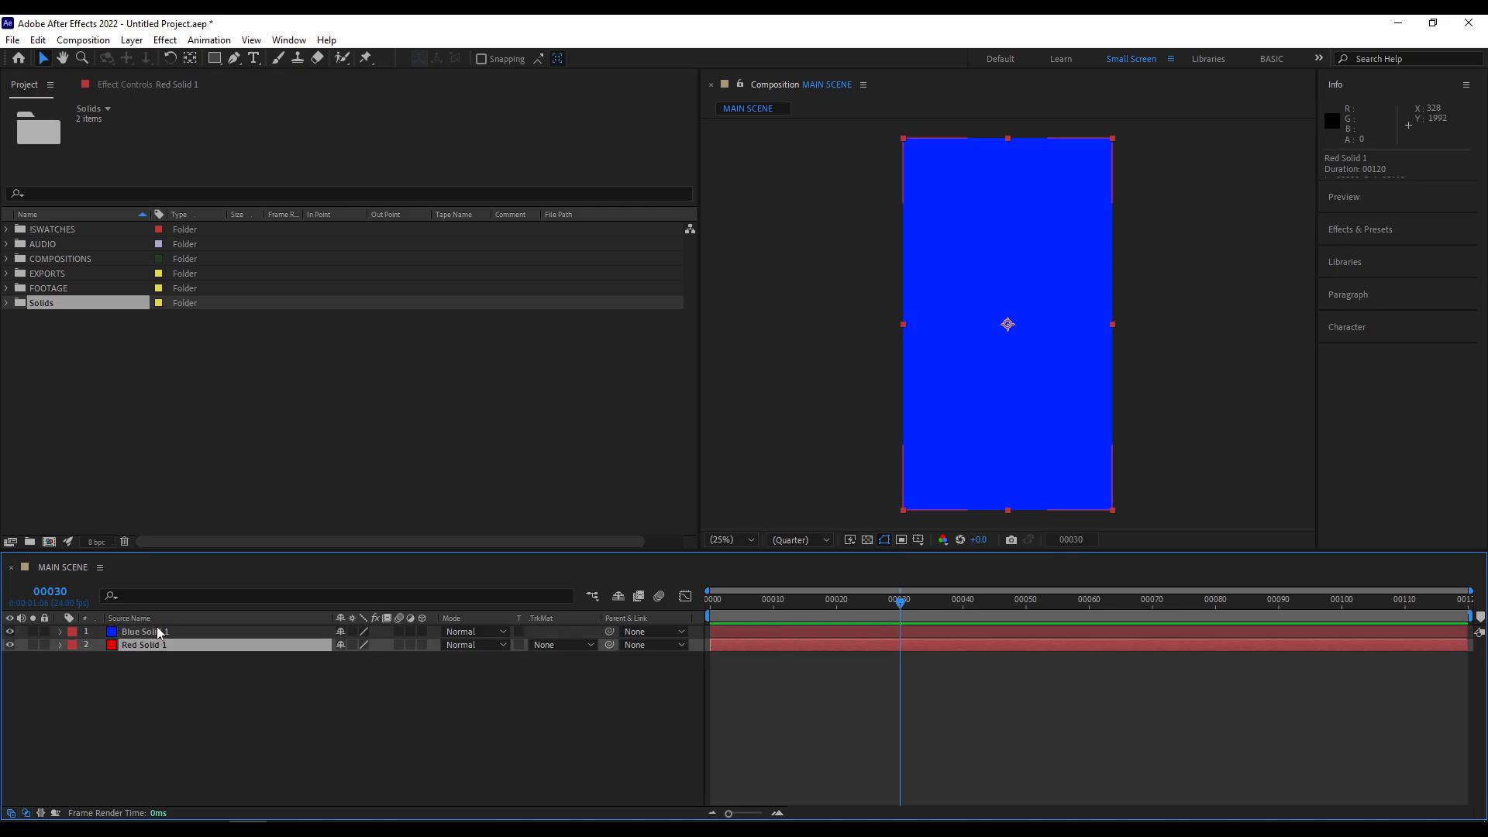
{"action": "left_click", "coordinate": [158, 632]}
{"action": "left_click", "coordinate": [156, 644]}
{"action": "left_click", "coordinate": [157, 631]}
{"action": "left_click", "coordinate": [166, 645]}
{"action": "left_click", "coordinate": [181, 631]}
{"action": "left_click", "coordinate": [184, 671]}
{"action": "left_click", "coordinate": [179, 632]}
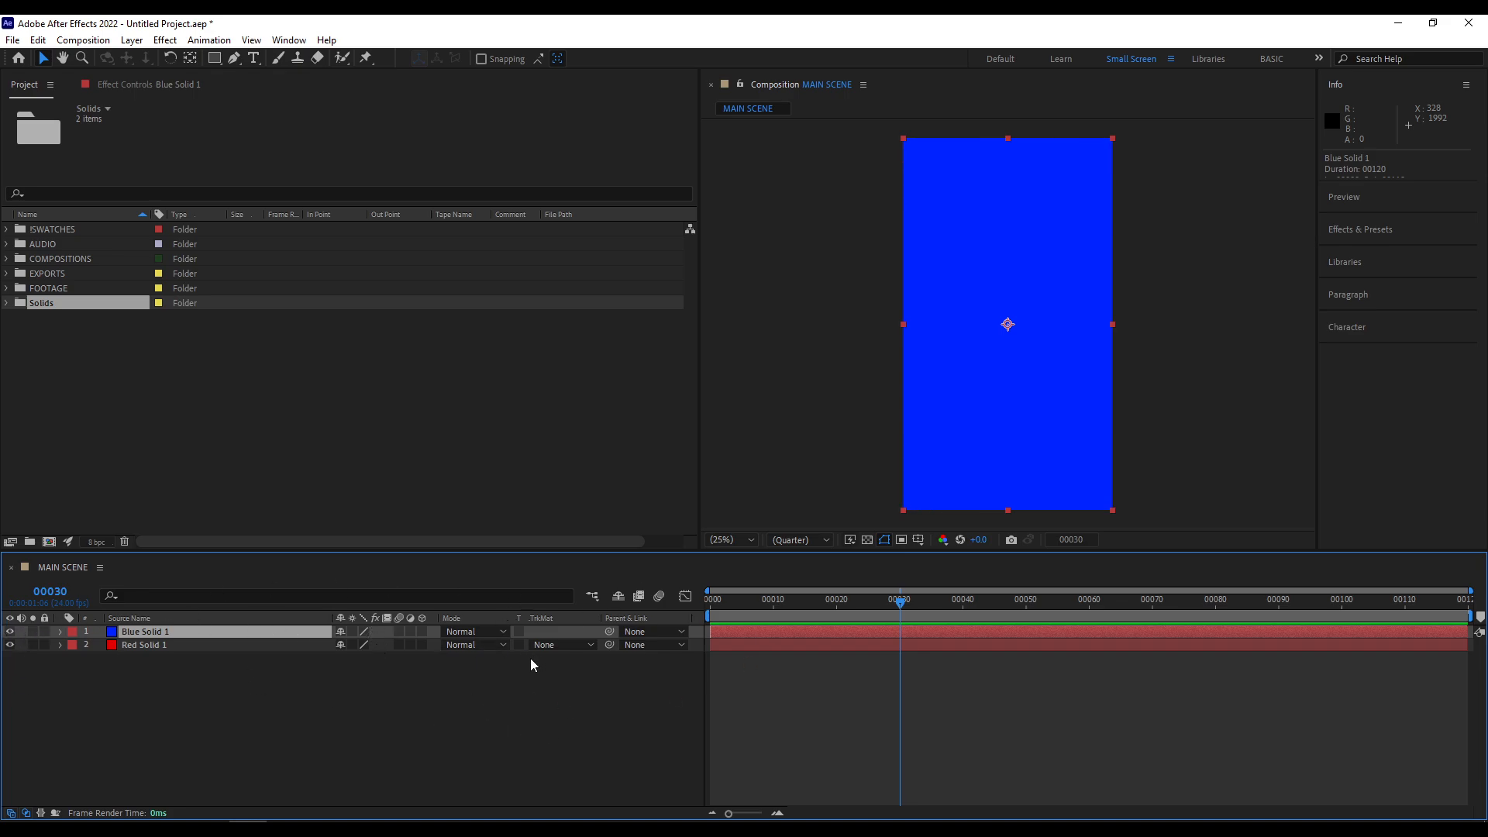
- Try shifting the Blue Solid 1 layer later in time and undo the move
{"action": "left_click", "coordinate": [846, 674]}
{"action": "left_click", "coordinate": [767, 631]}
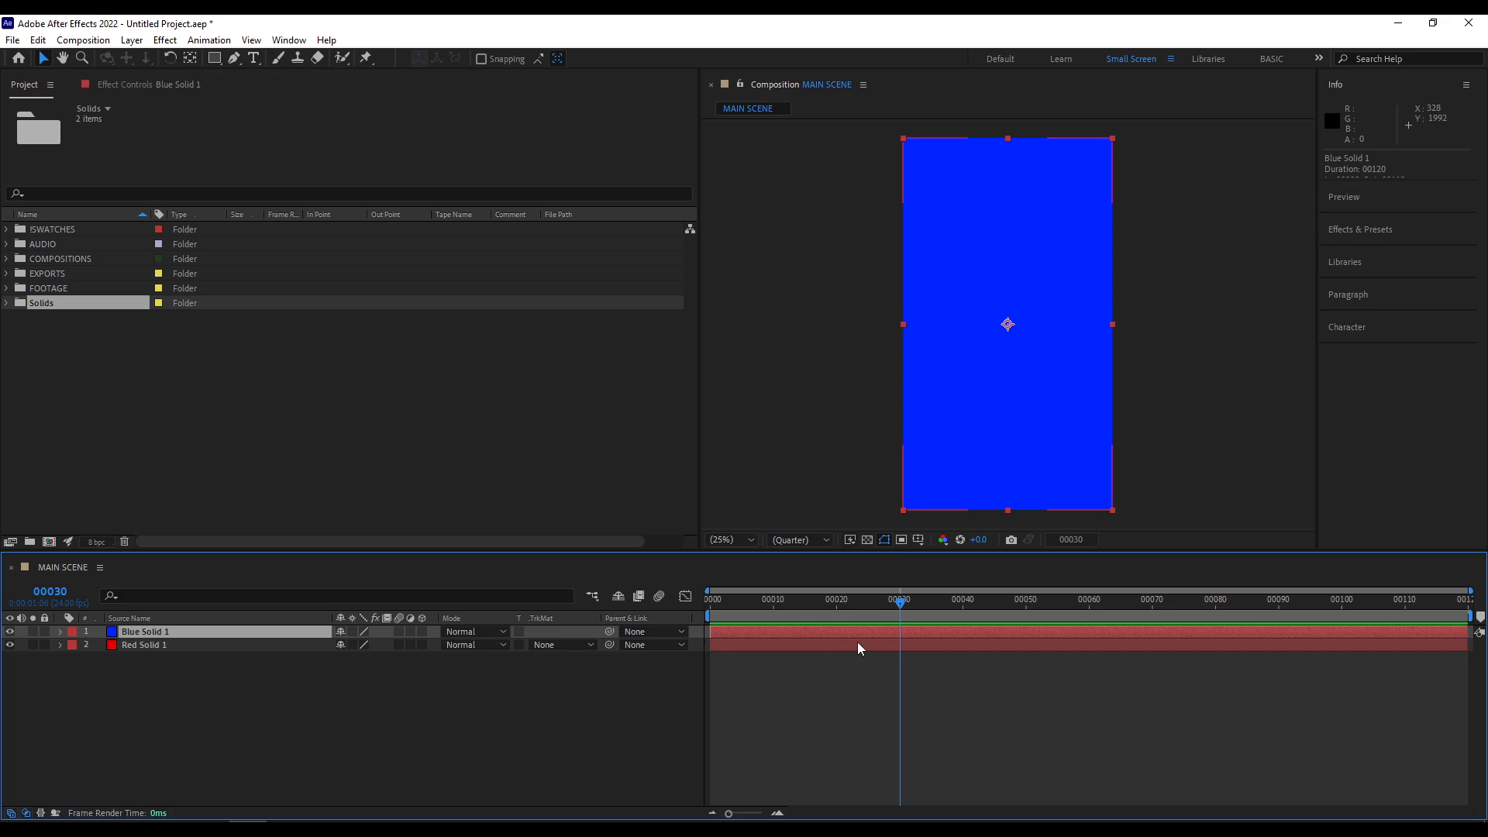
{"action": "left_click_drag", "start_coordinate": [780, 634], "coordinate": [853, 634]}
{"action": "key", "text": "ctrl+z"}
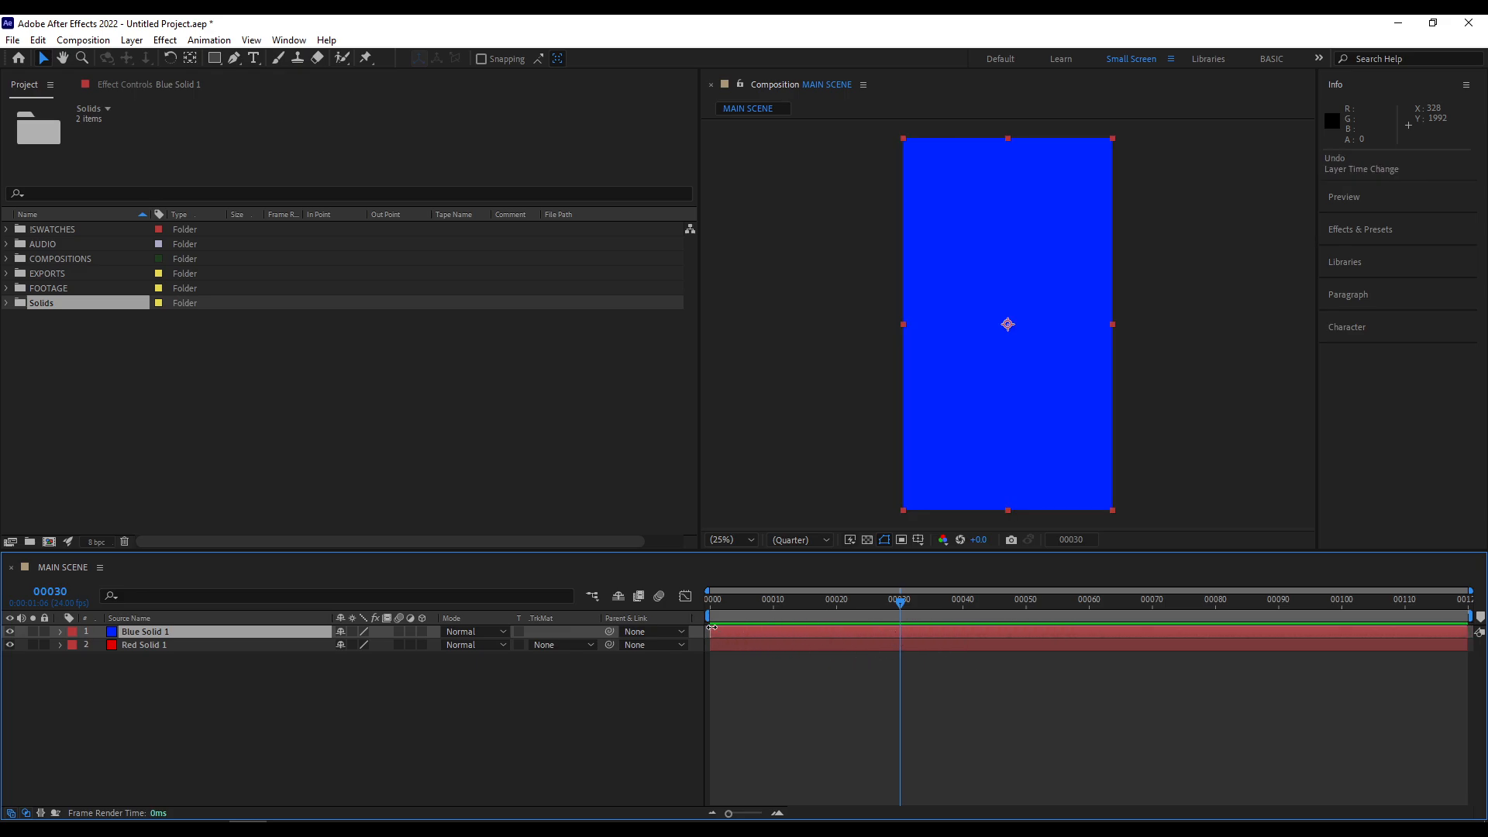
- Trim the start of Blue Solid 1 to frame 33 and scrub the playhead across the cut
{"action": "left_click_drag", "start_coordinate": [711, 627], "coordinate": [923, 629]}
{"action": "left_click", "coordinate": [781, 643]}
{"action": "left_click", "coordinate": [933, 630]}
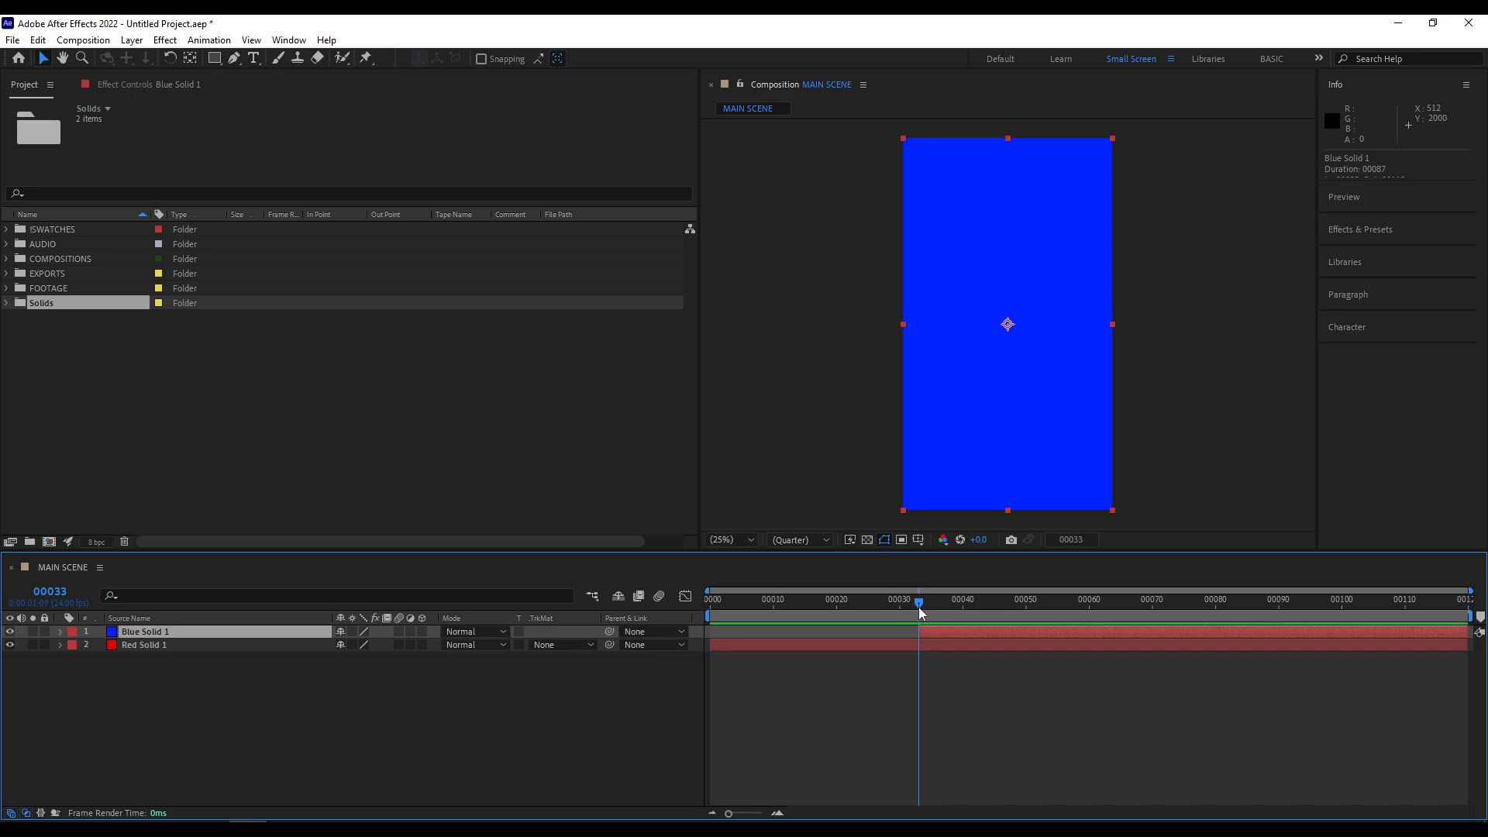
{"action": "left_click_drag", "start_coordinate": [919, 607], "coordinate": [1456, 625]}
{"action": "left_click_drag", "start_coordinate": [1298, 626], "coordinate": [868, 645]}
- Trim Red Solid 1 to its first 14 frames and trim Blue Solid 1 to run from frame 14 to about frame 30
{"action": "left_click", "coordinate": [888, 647]}
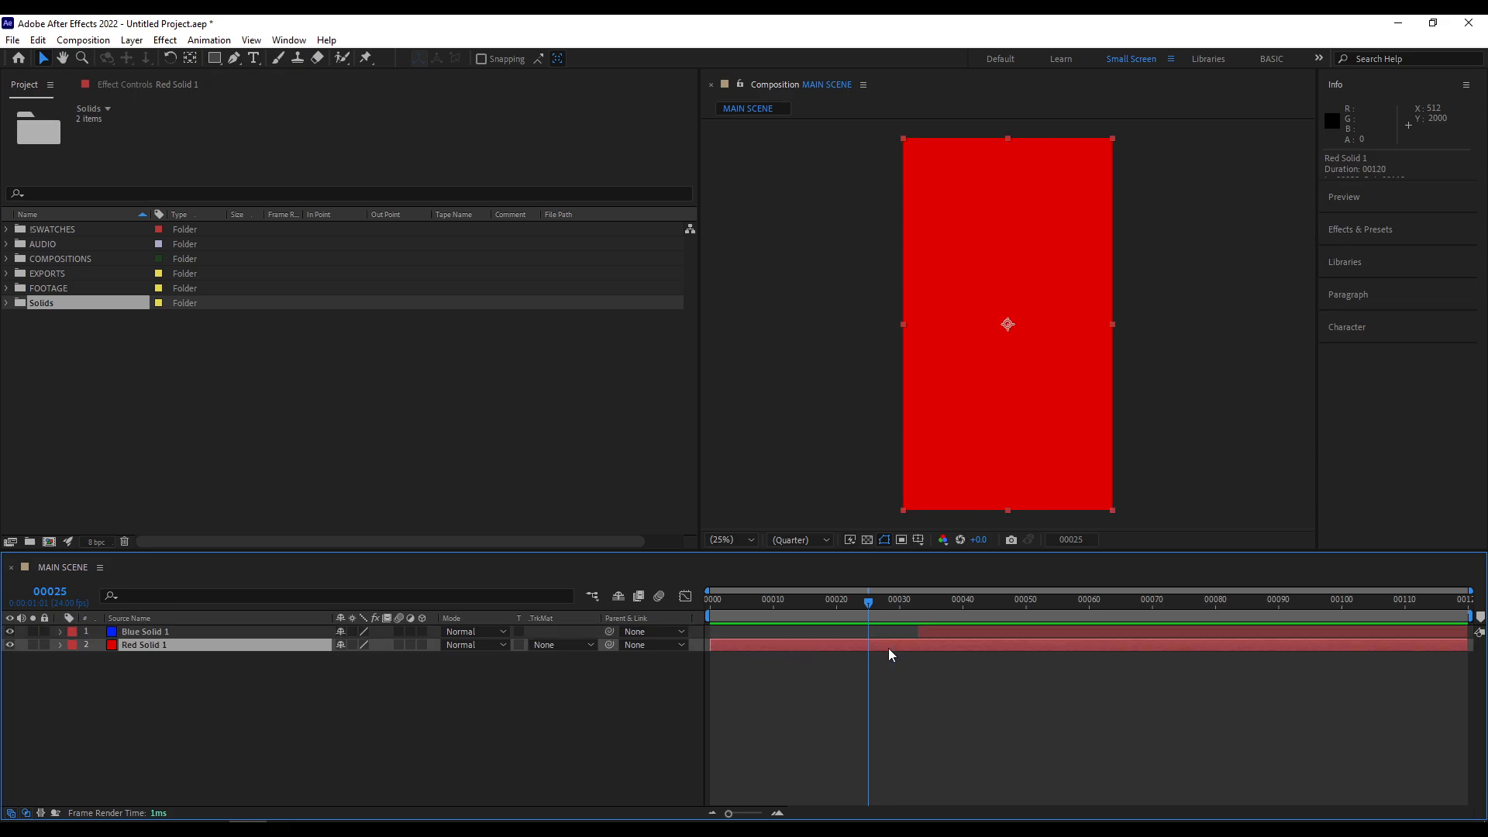
{"action": "left_click_drag", "start_coordinate": [916, 649], "coordinate": [883, 653]}
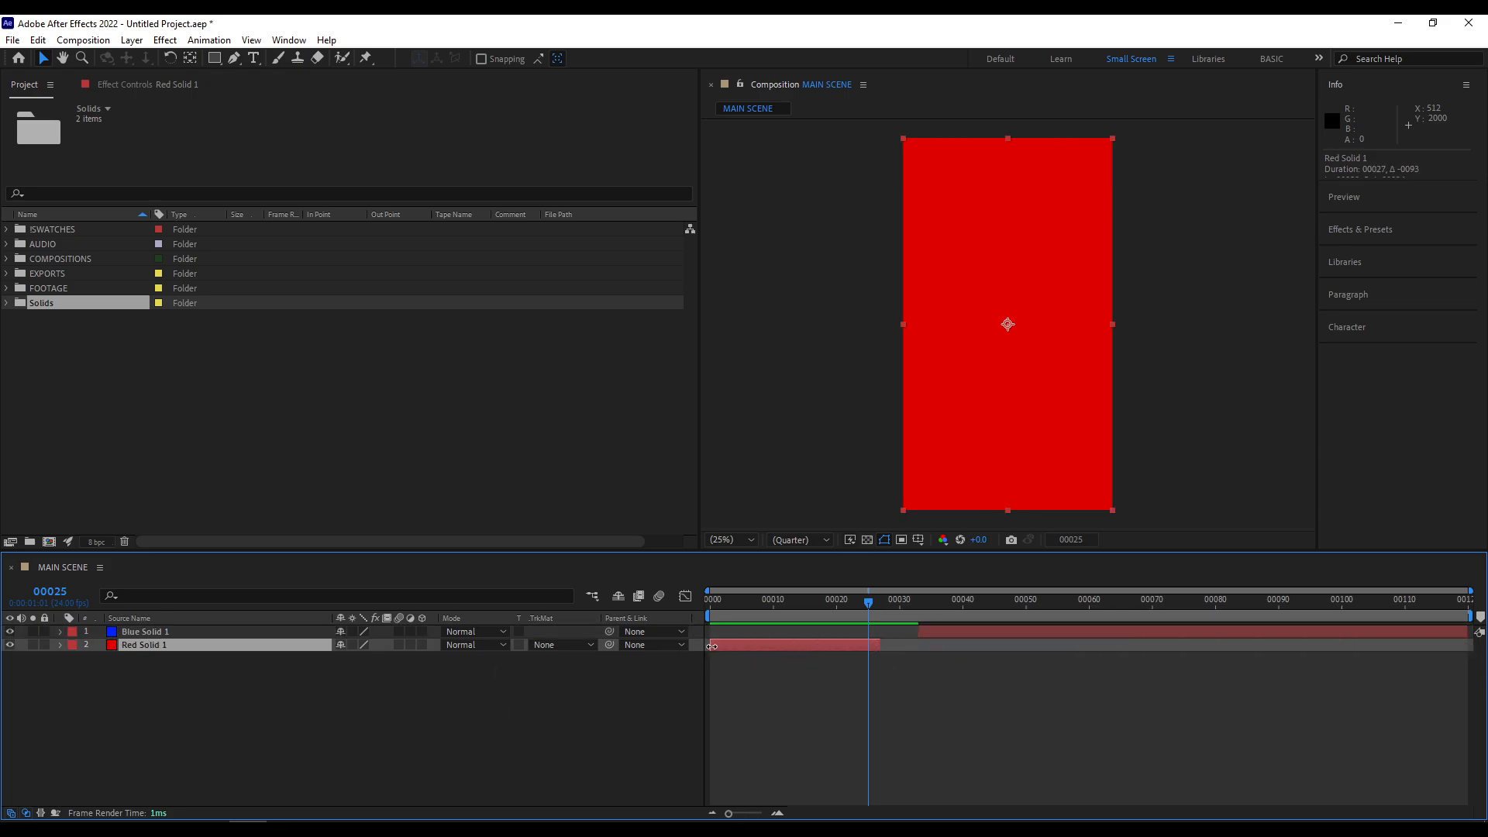
{"action": "left_click_drag", "start_coordinate": [711, 646], "coordinate": [761, 653]}
{"action": "left_click_drag", "start_coordinate": [918, 634], "coordinate": [775, 640]}
{"action": "left_click_drag", "start_coordinate": [1218, 632], "coordinate": [858, 636]}
- Set the end of Blue Solid 1 to the playhead at frame 58, and again to the playhead at frame 33
{"action": "left_click_drag", "start_coordinate": [721, 603], "coordinate": [1078, 614]}
{"action": "left_click", "coordinate": [764, 644]}
{"action": "left_click", "coordinate": [825, 632]}
{"action": "left_click", "coordinate": [824, 662]}
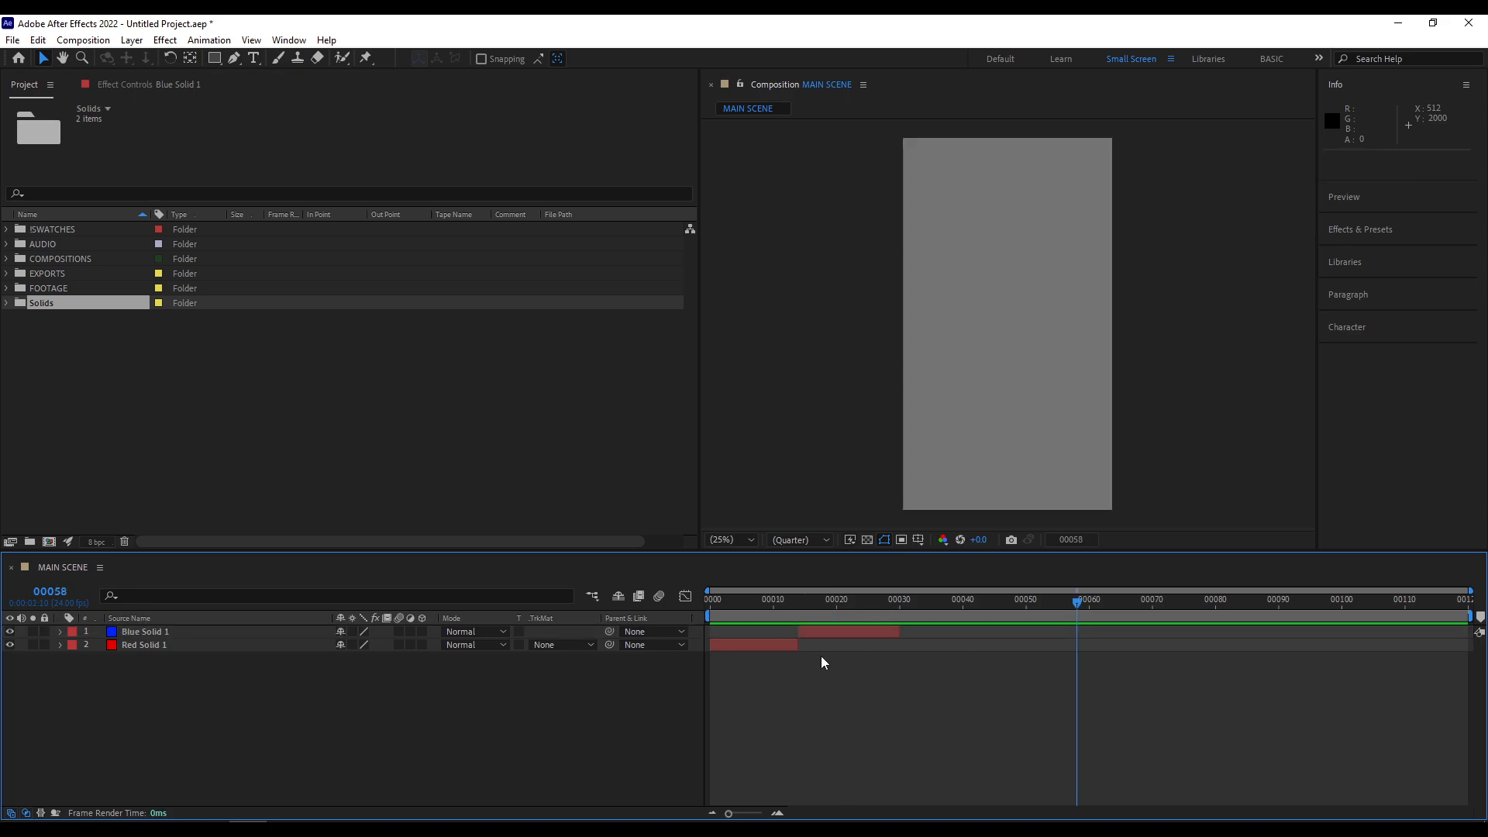
{"action": "left_click", "coordinate": [183, 632]}
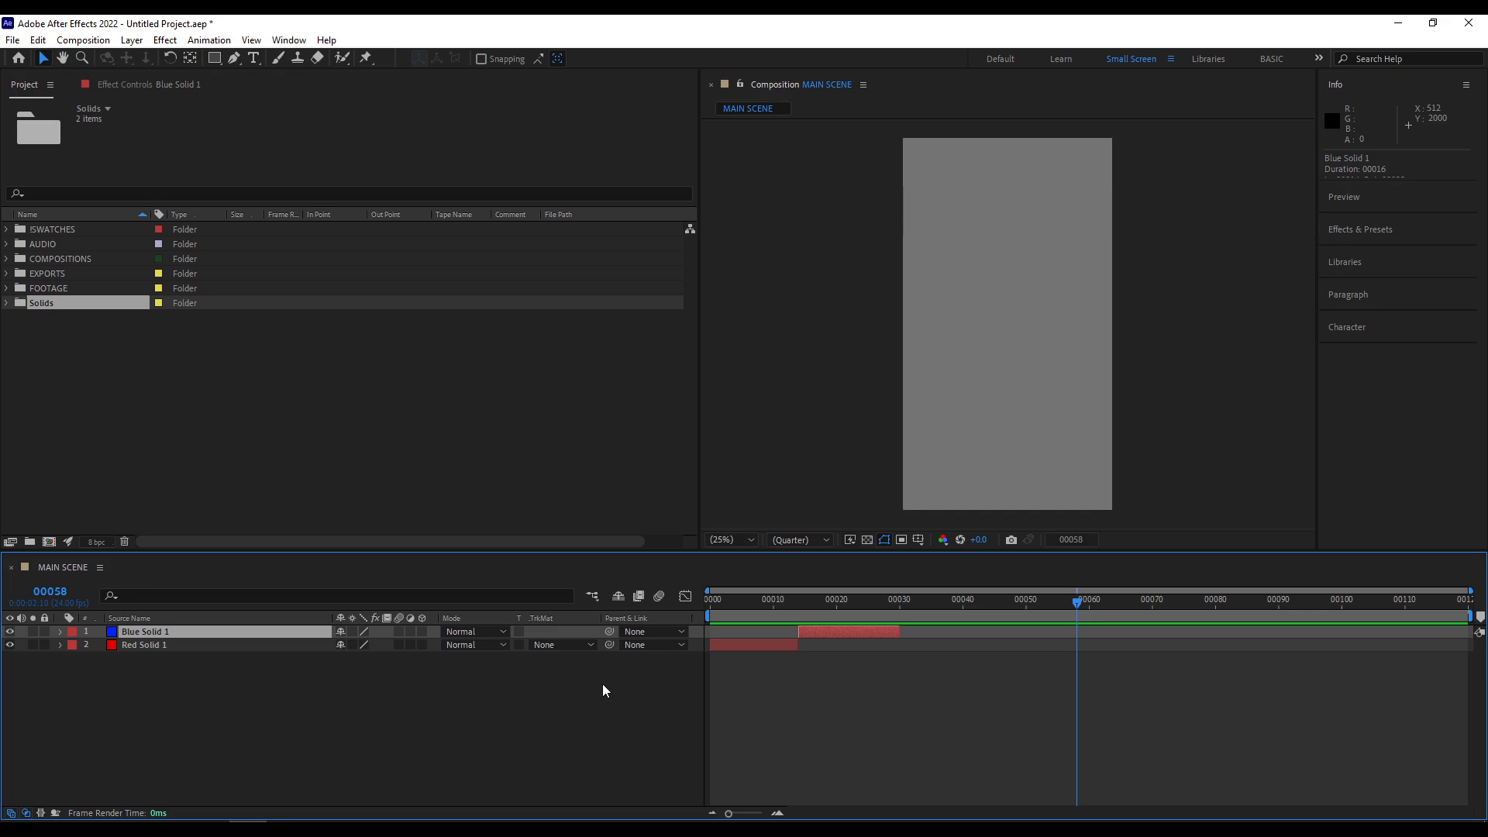
{"action": "key", "text": "alt+bracketright"}
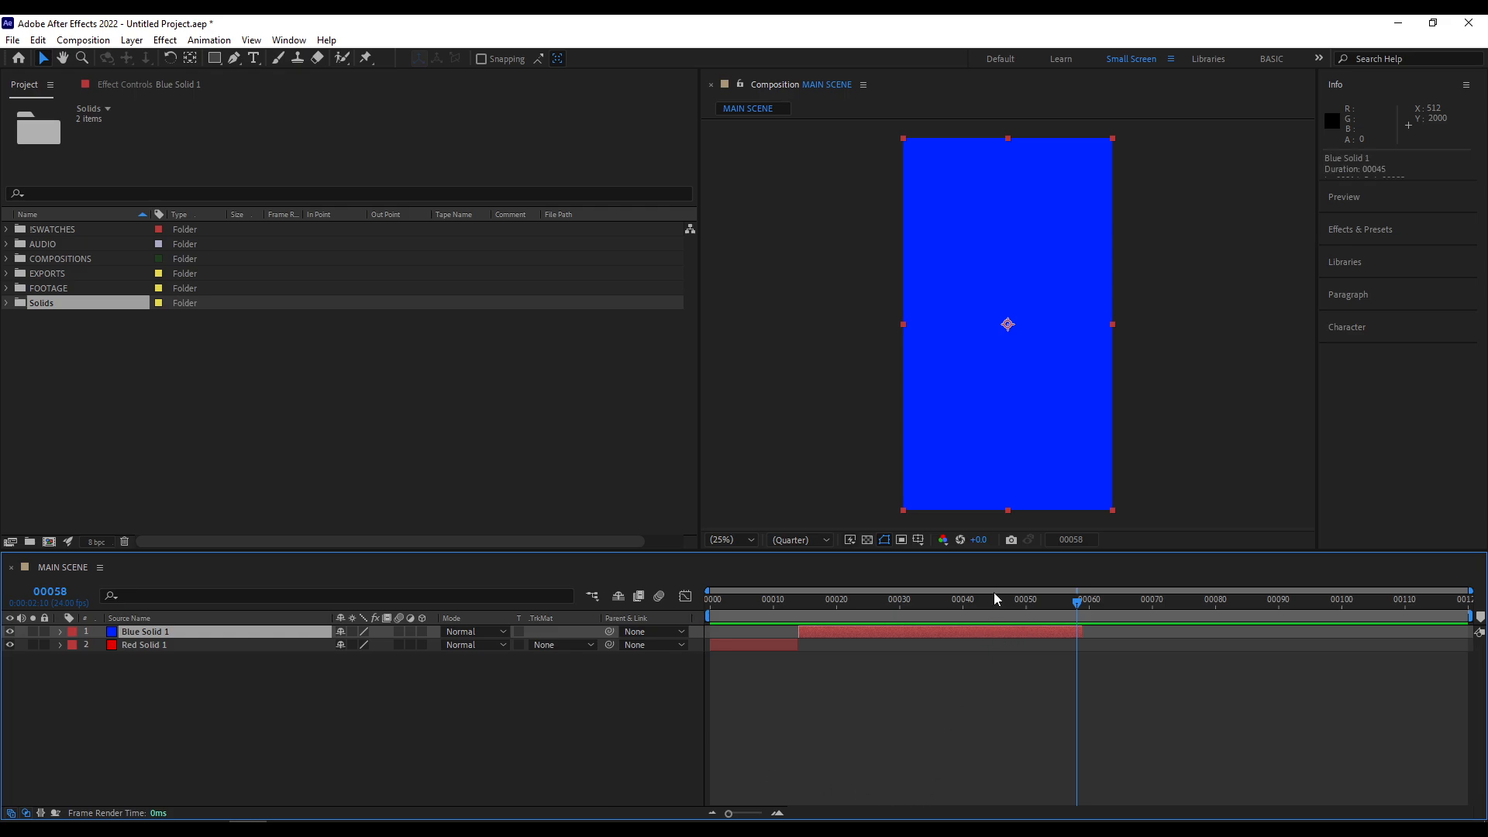
{"action": "left_click_drag", "start_coordinate": [932, 604], "coordinate": [918, 610]}
{"action": "key", "text": "alt+bracketright"}
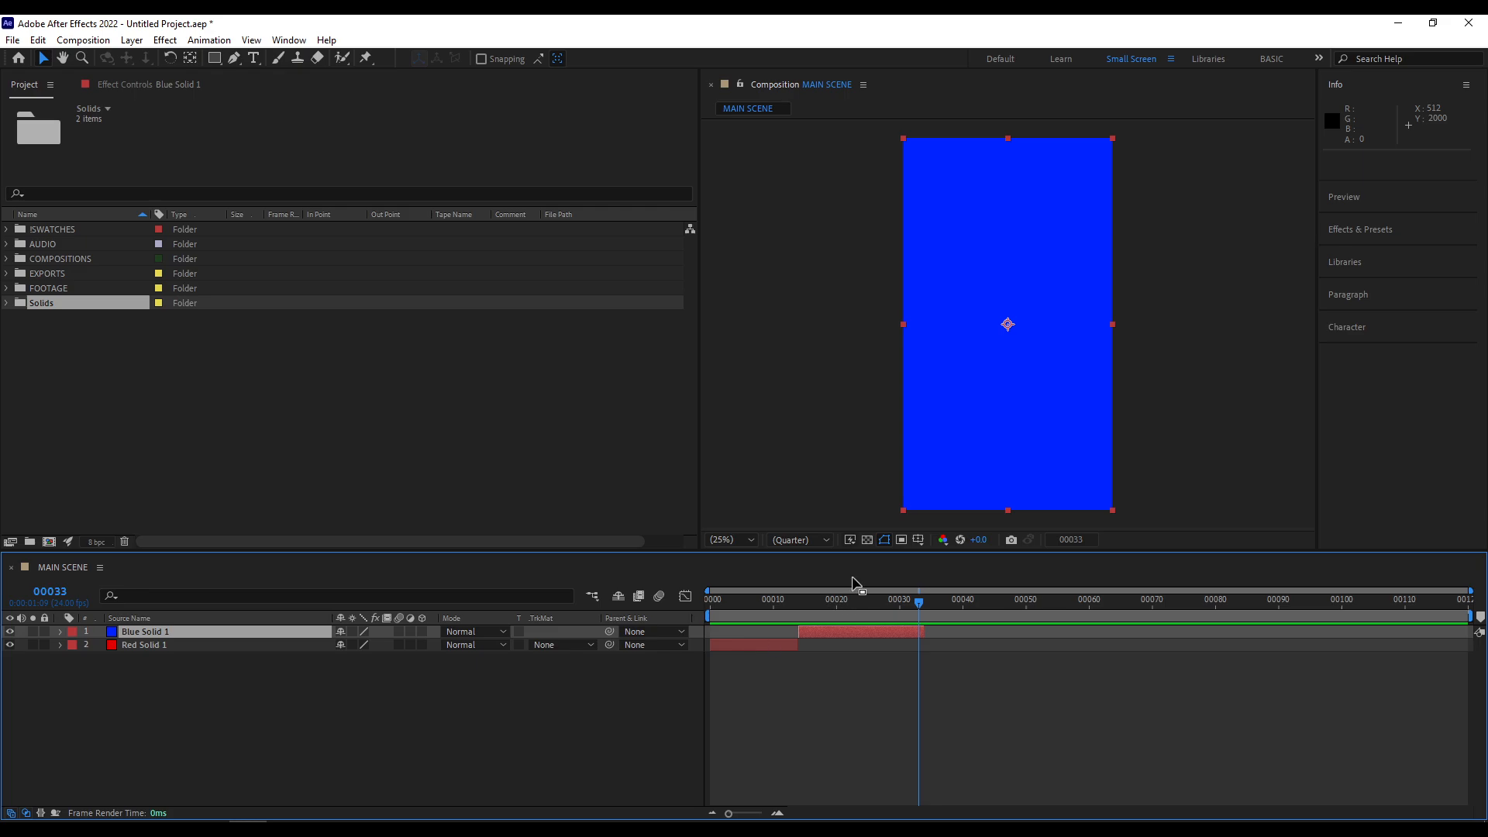
- Scrub to frames 6 and 22 to hide Red Solid 1 and Blue Solid 1 in turn, and make both layers visible again
{"action": "left_click_drag", "start_coordinate": [848, 608], "coordinate": [798, 626]}
{"action": "left_click", "coordinate": [778, 643]}
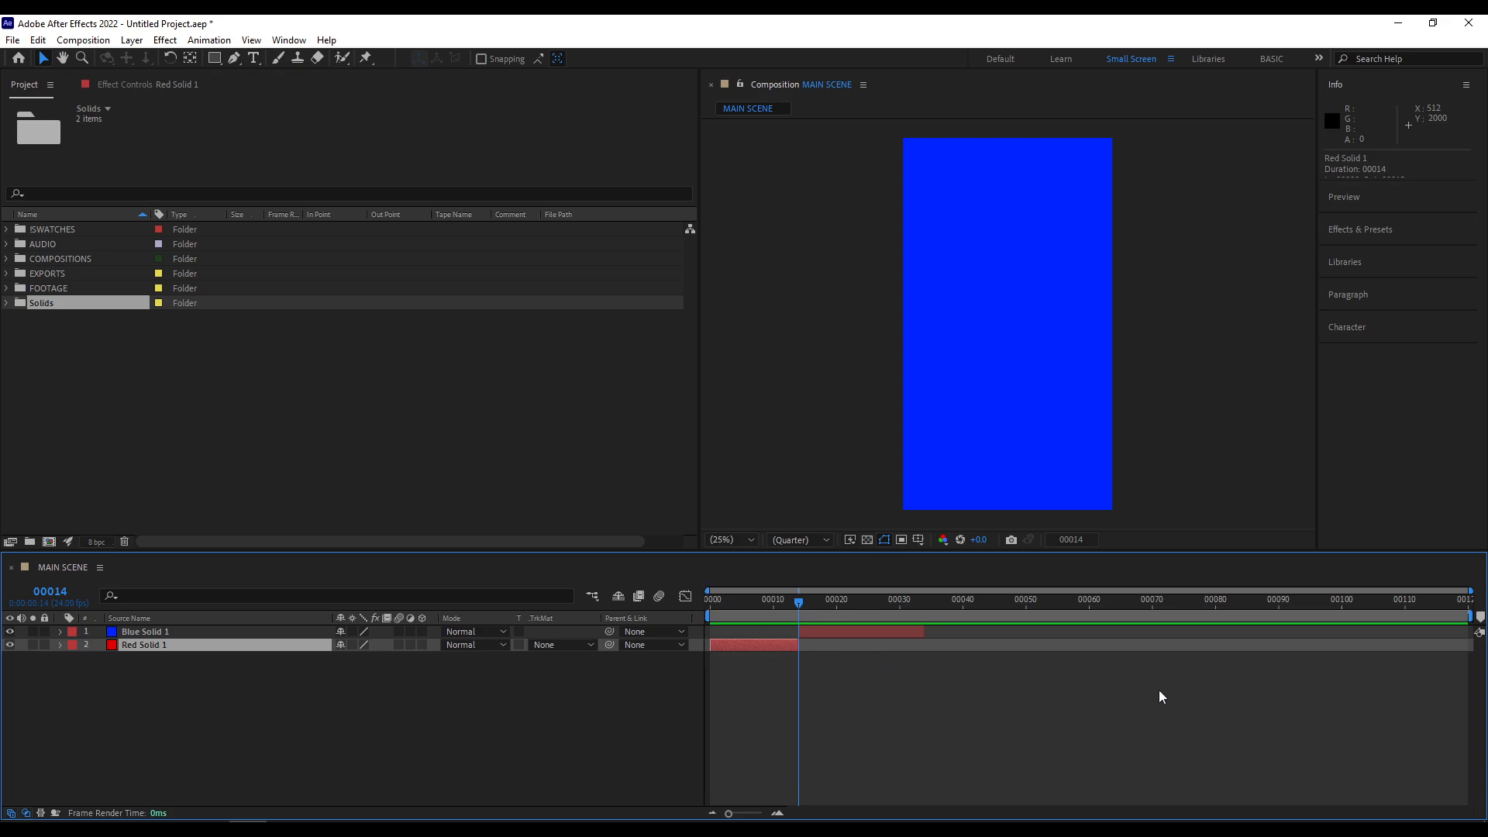
{"action": "left_click_drag", "start_coordinate": [765, 607], "coordinate": [748, 607]}
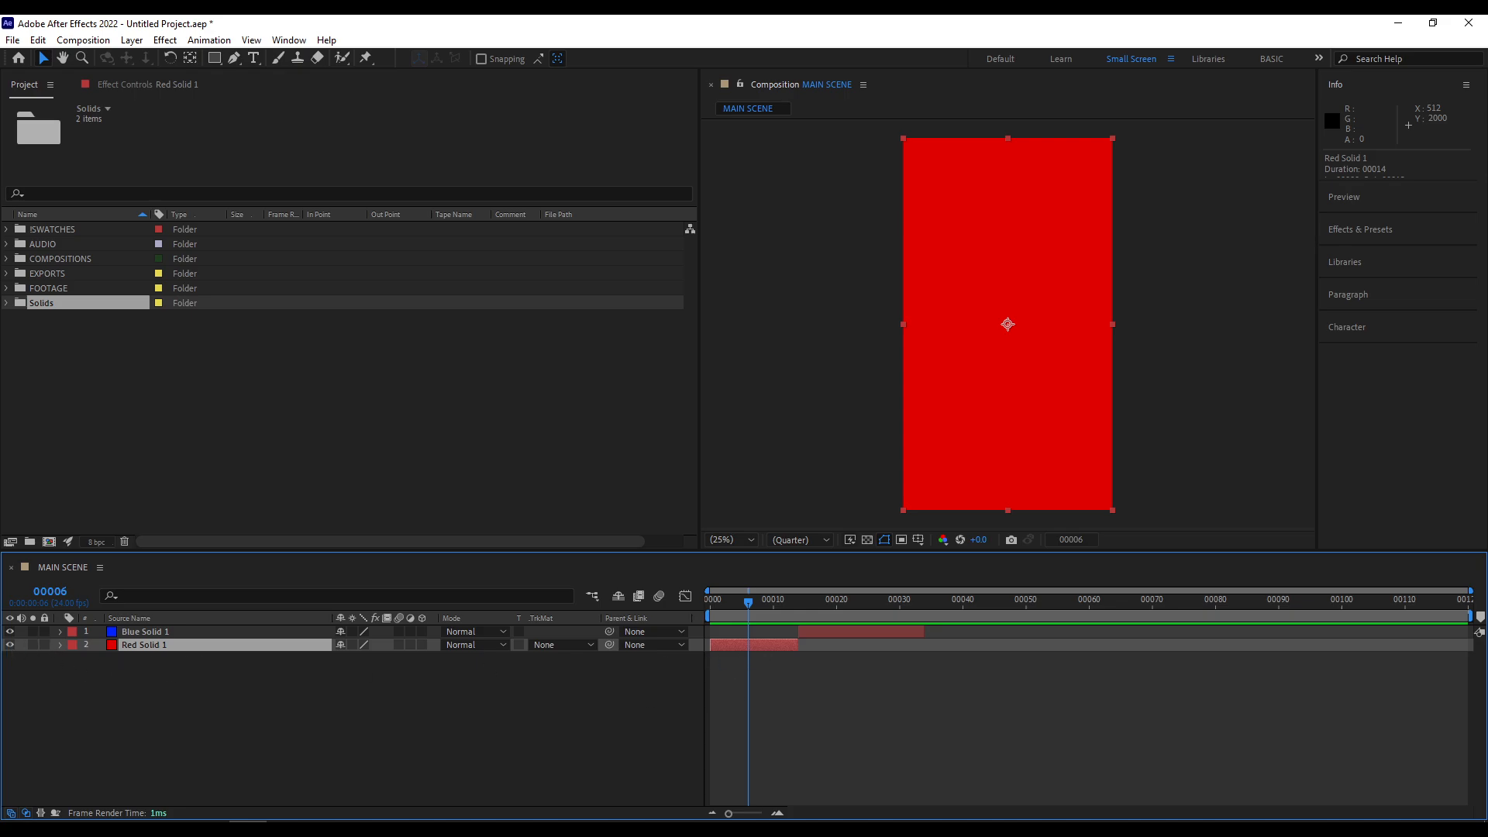
{"action": "left_click", "coordinate": [11, 644]}
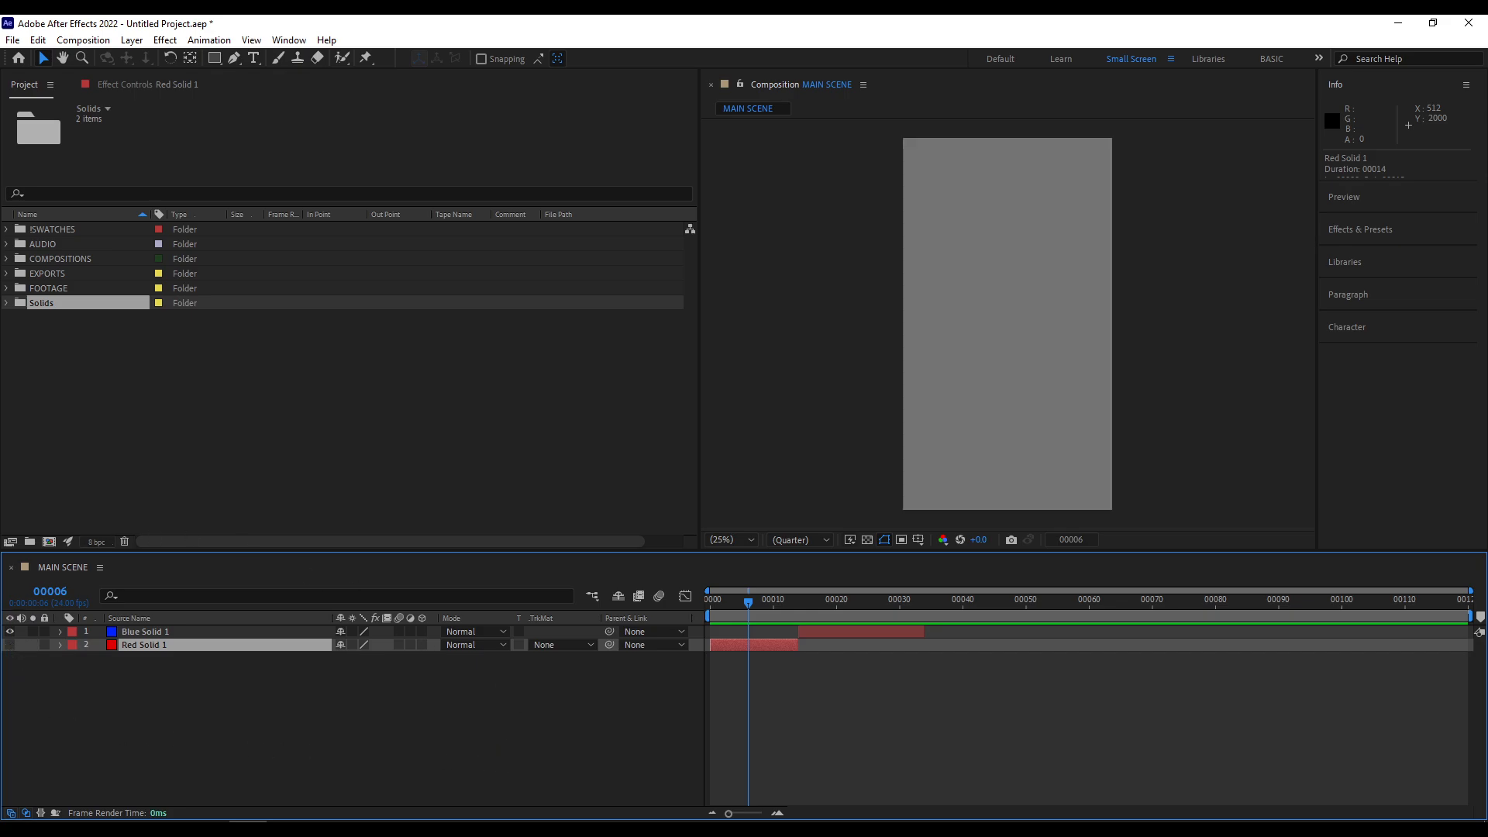
{"action": "left_click_drag", "start_coordinate": [764, 614], "coordinate": [848, 612]}
{"action": "left_click", "coordinate": [845, 631]}
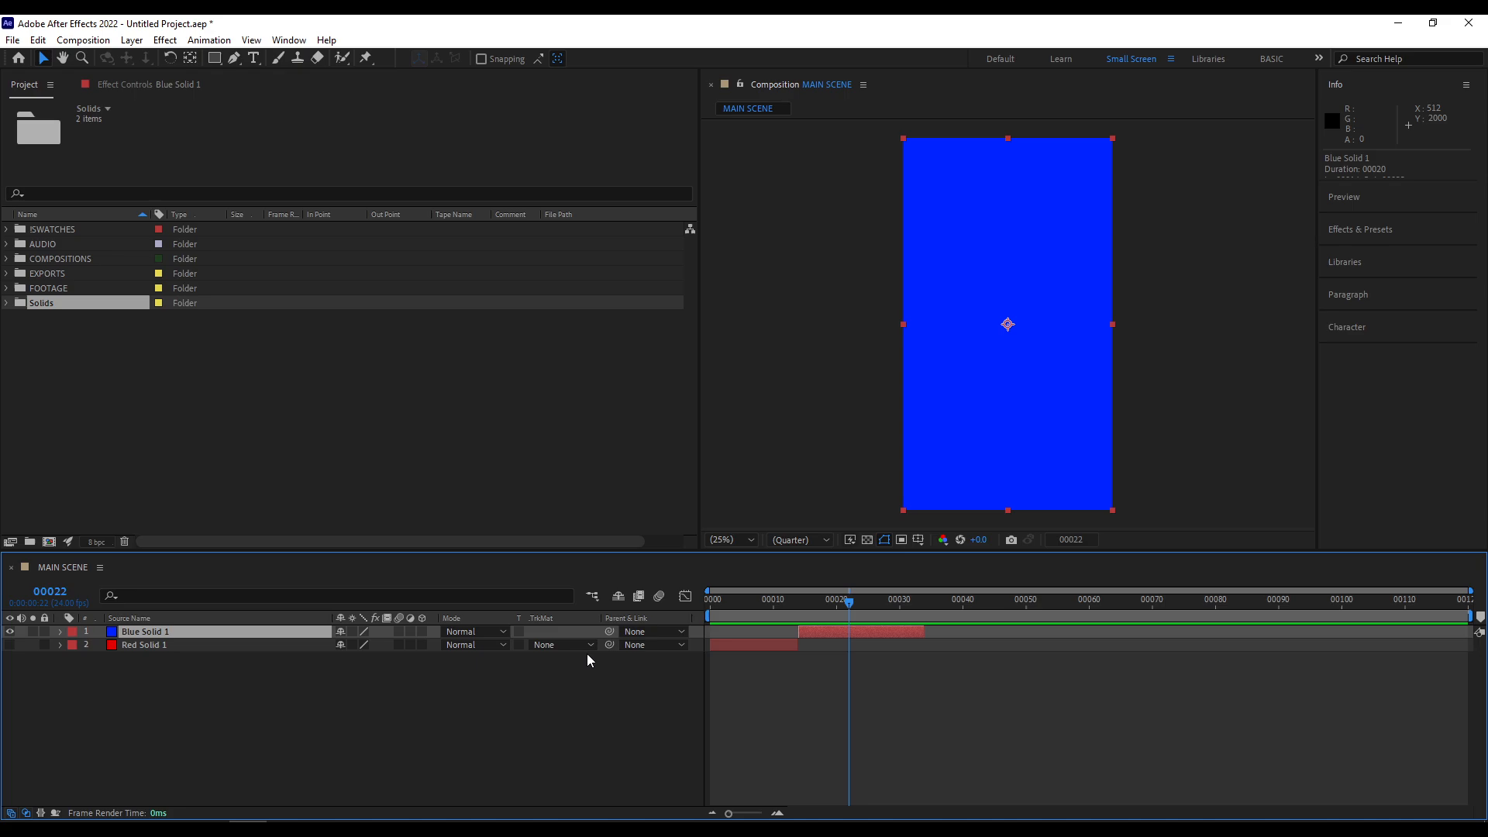
{"action": "left_click", "coordinate": [11, 632]}
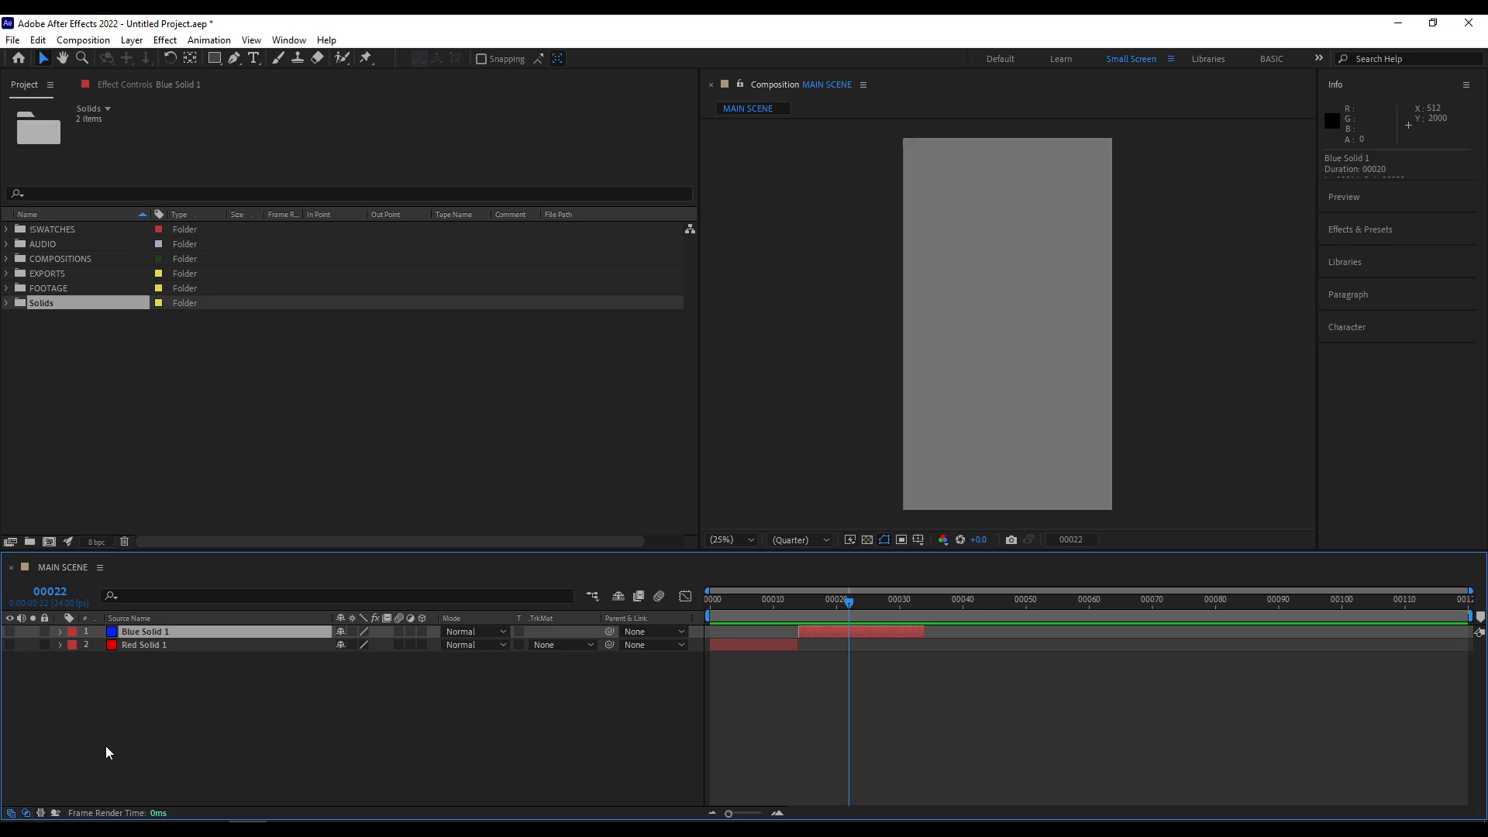
{"action": "left_click", "coordinate": [10, 632]}
{"action": "left_click", "coordinate": [10, 645]}
- Solo Blue Solid 1, preview the composition, scrub back to frame 2 and turn the solo off
{"action": "left_click", "coordinate": [169, 644]}
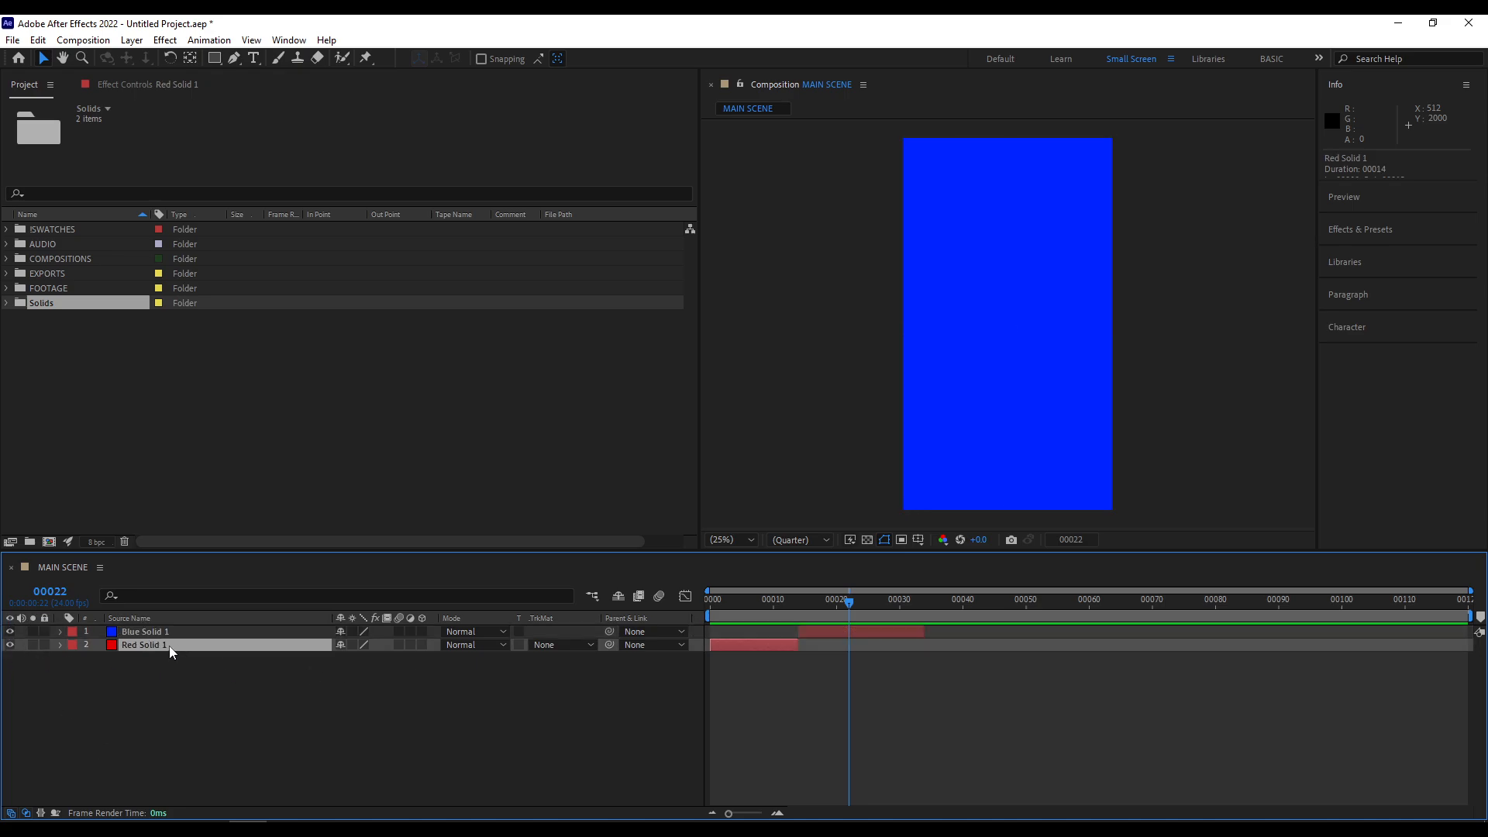
{"action": "left_click", "coordinate": [164, 632]}
{"action": "left_click", "coordinate": [163, 645]}
{"action": "left_click", "coordinate": [169, 634]}
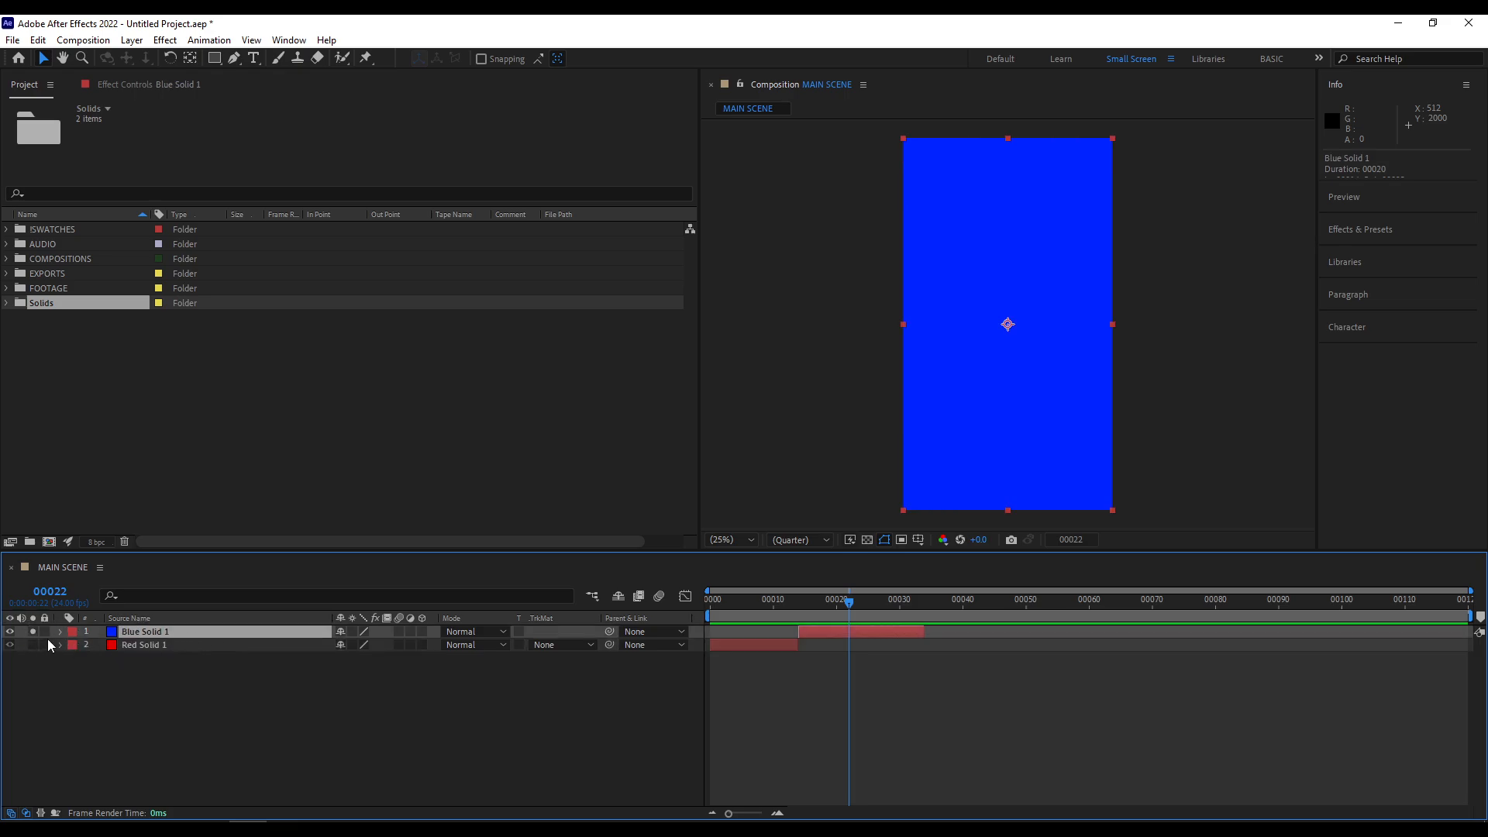
{"action": "key", "text": "space"}
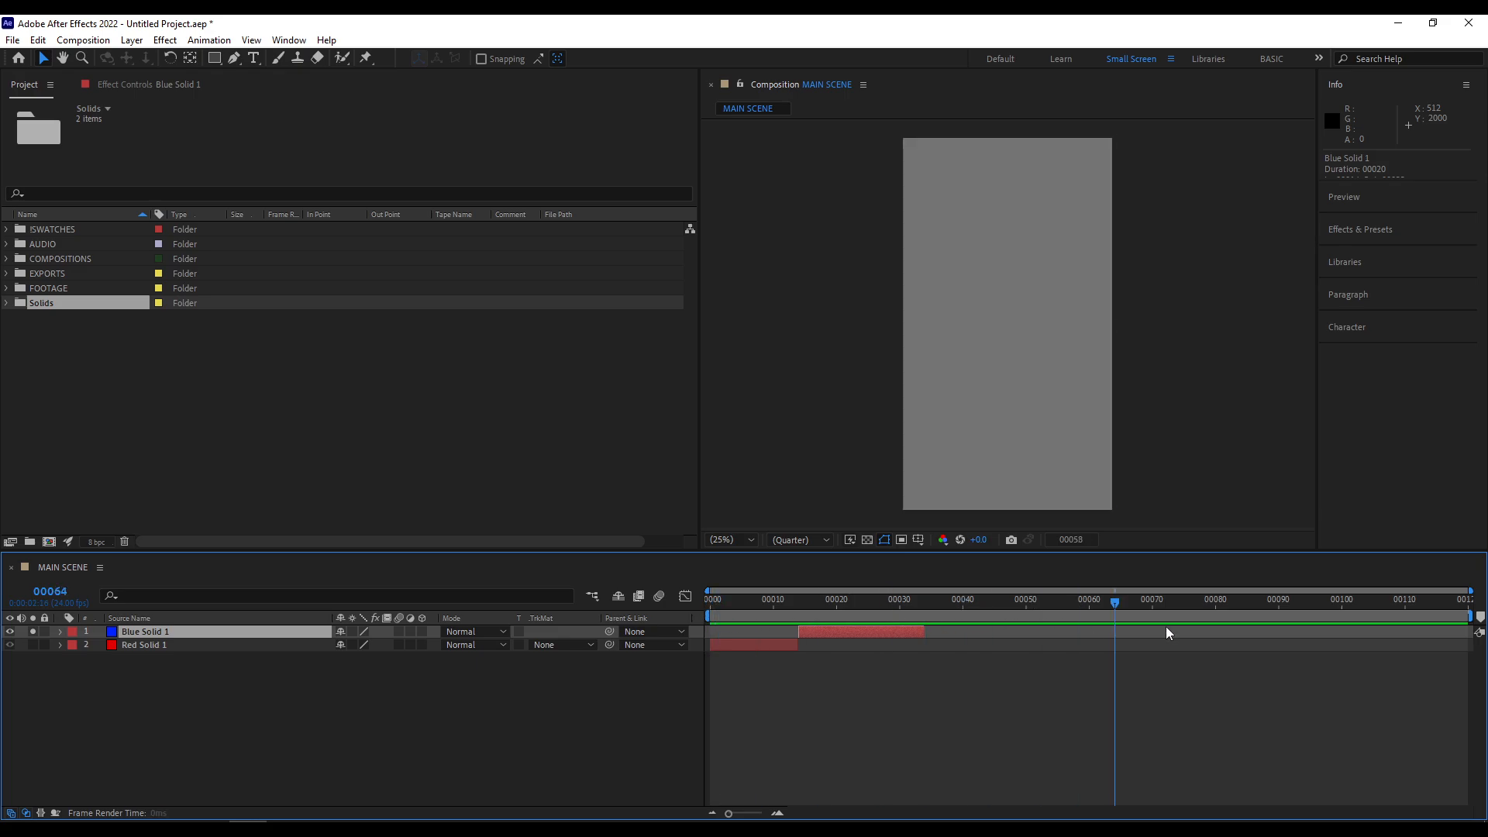
{"action": "left_click_drag", "start_coordinate": [1020, 636], "coordinate": [723, 639]}
{"action": "left_click", "coordinate": [33, 632]}
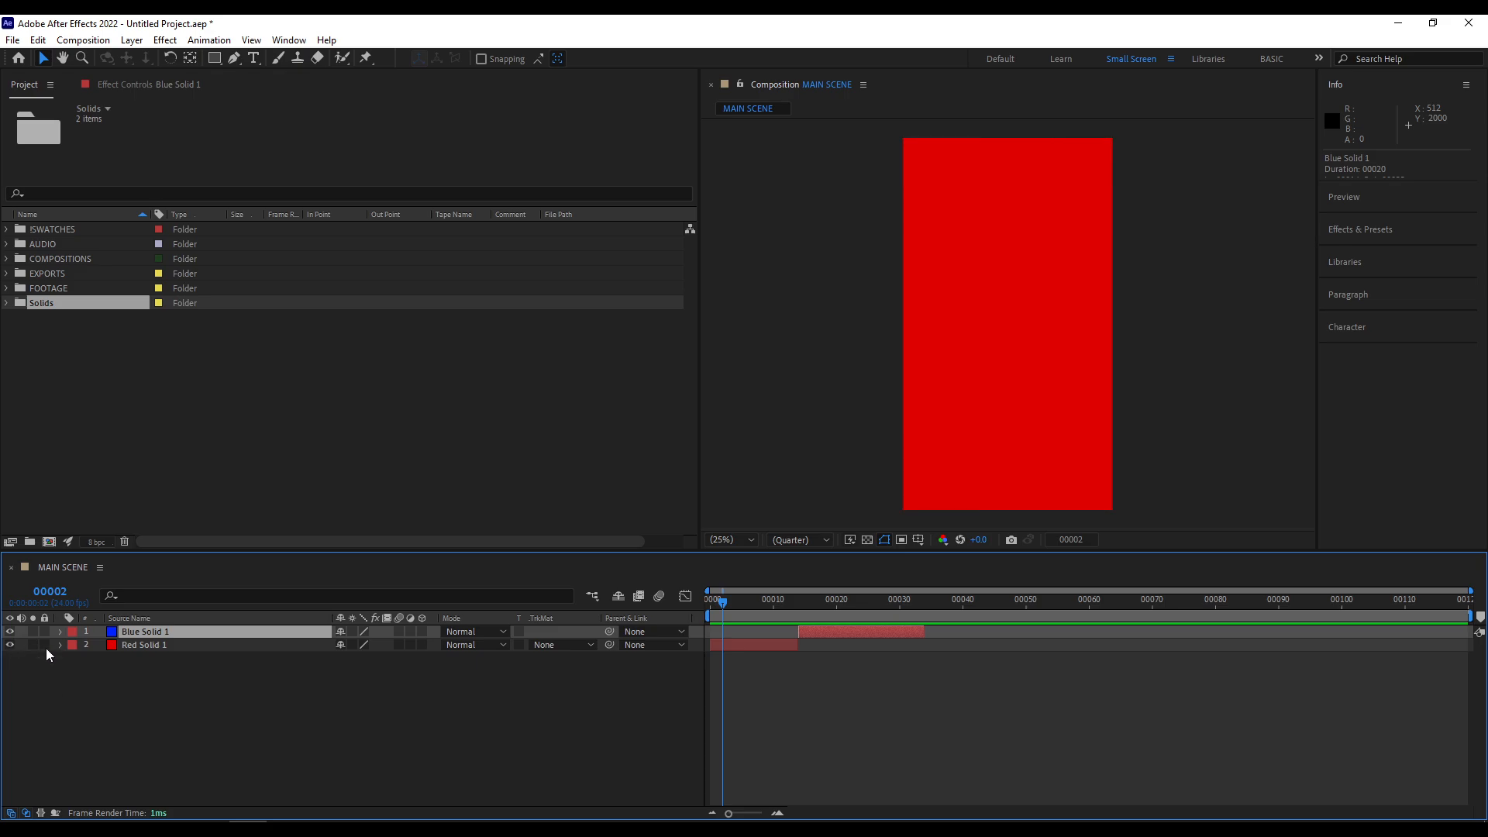
- Lock both solid layers, try to move Blue Solid 1, place the playhead at frame 19 and unlock both layers
{"action": "left_click_drag", "start_coordinate": [45, 634], "coordinate": [45, 646]}
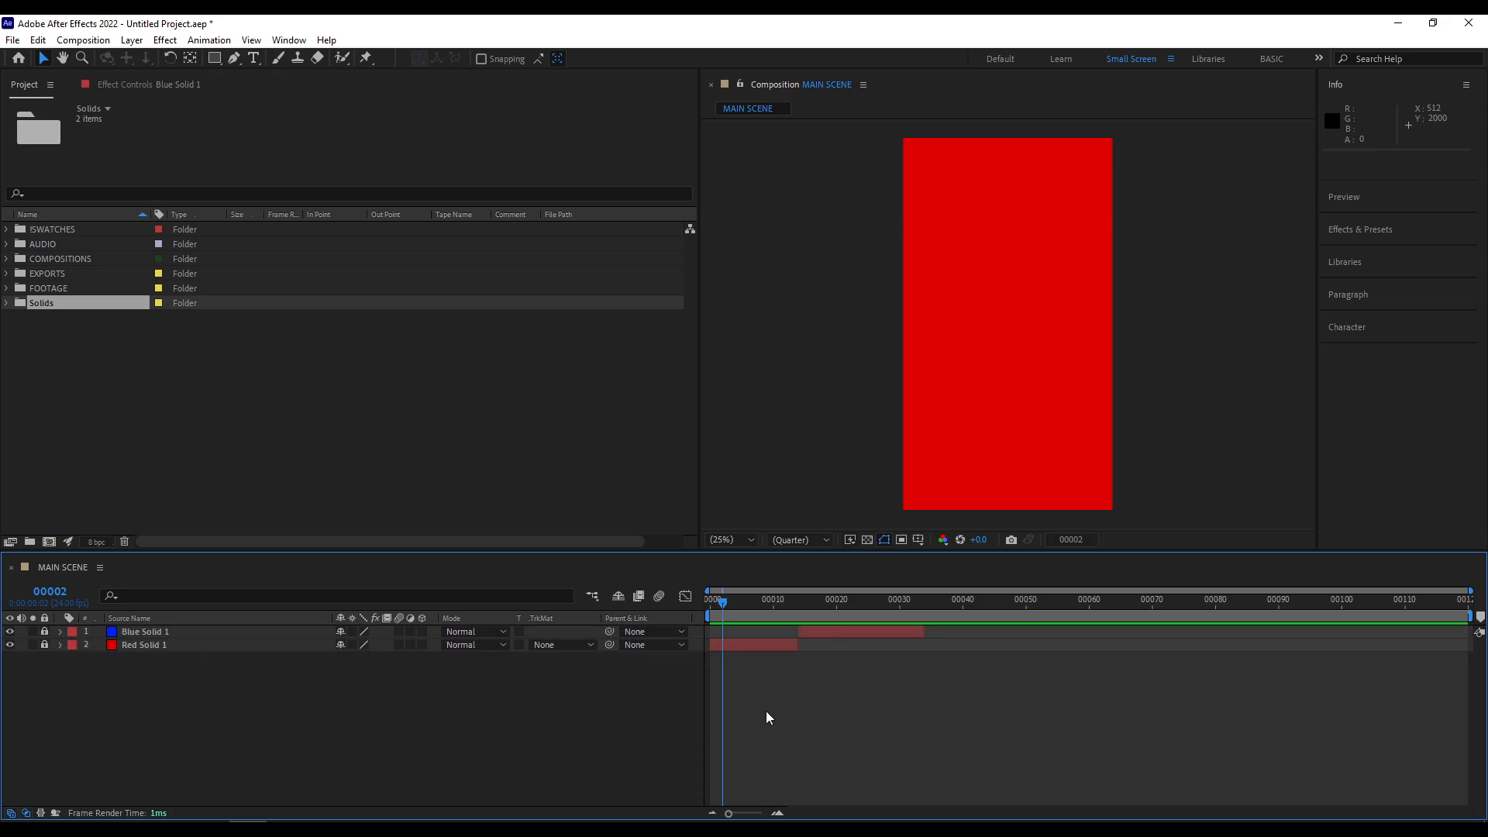
{"action": "left_click_drag", "start_coordinate": [797, 633], "coordinate": [830, 629]}
{"action": "left_click", "coordinate": [830, 601]}
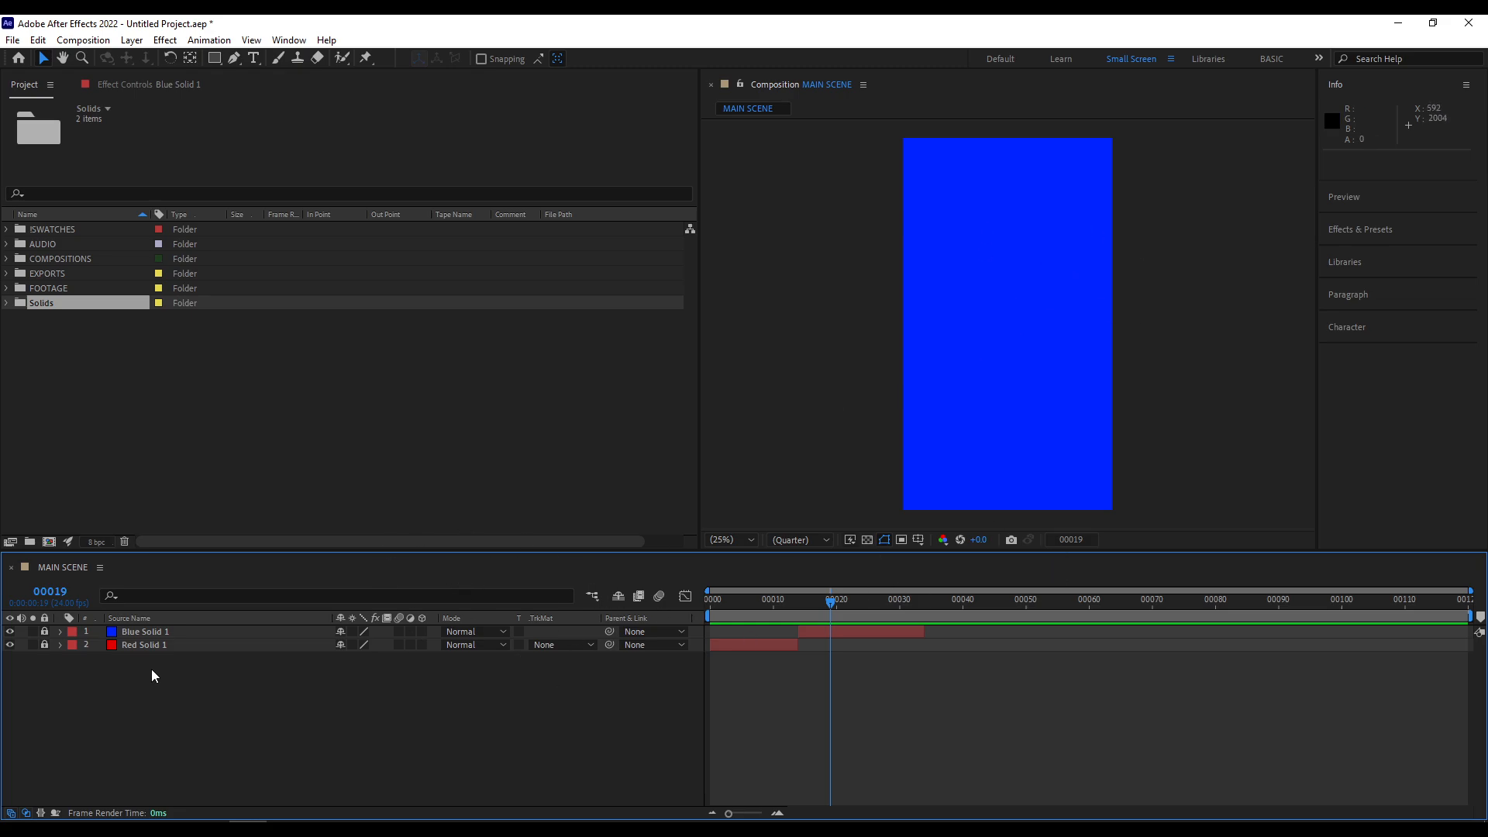
{"action": "left_click_drag", "start_coordinate": [44, 642], "coordinate": [45, 632]}
- Examine Blue Solid 1's Transform properties and its list of label colours, leaving both unchanged
{"action": "left_click", "coordinate": [59, 633]}
{"action": "left_click", "coordinate": [60, 632]}
{"action": "left_click", "coordinate": [58, 635]}
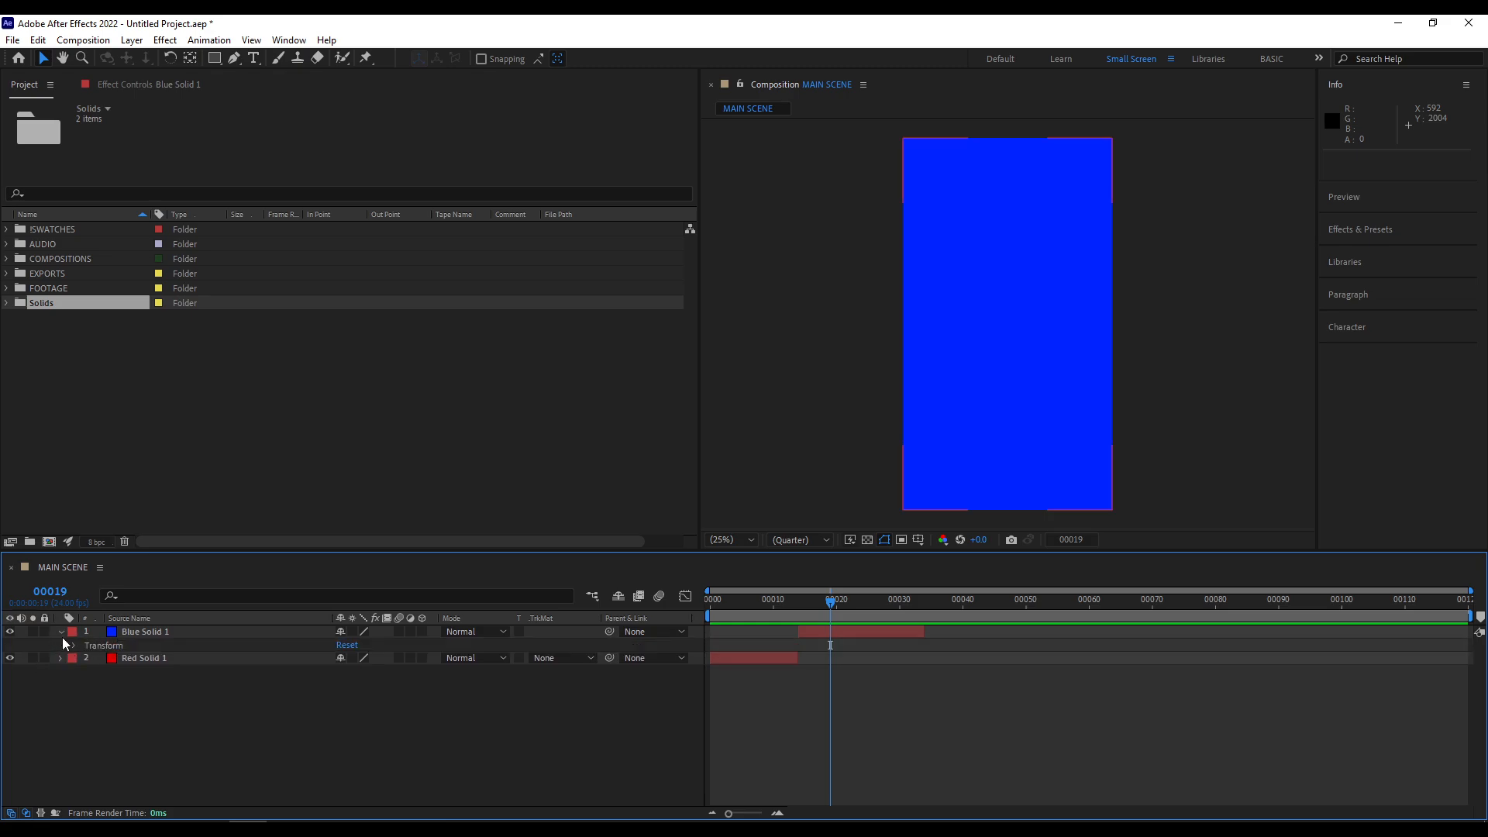
{"action": "left_click", "coordinate": [72, 645]}
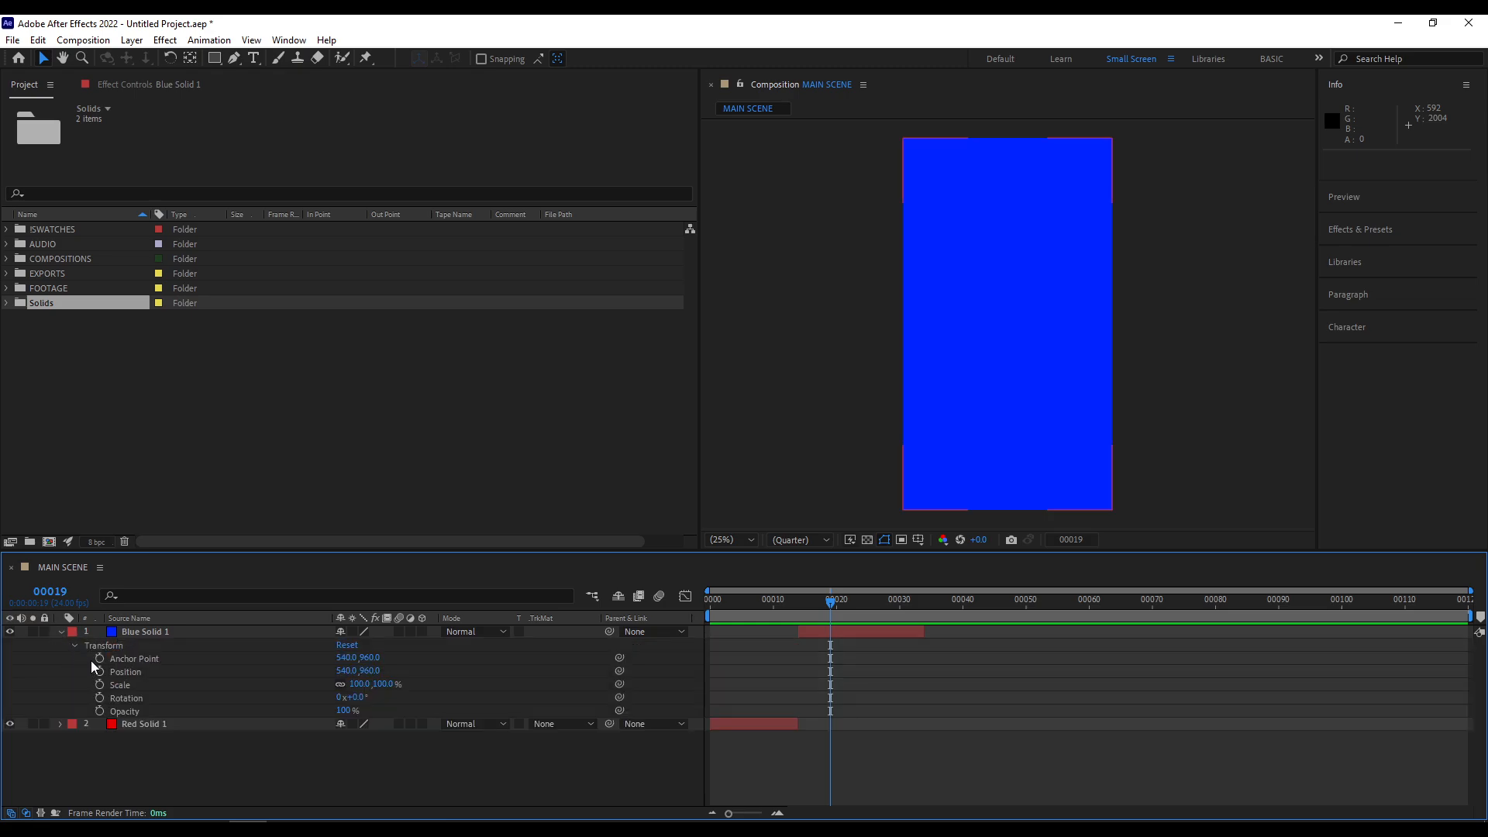
{"action": "left_click", "coordinate": [61, 632]}
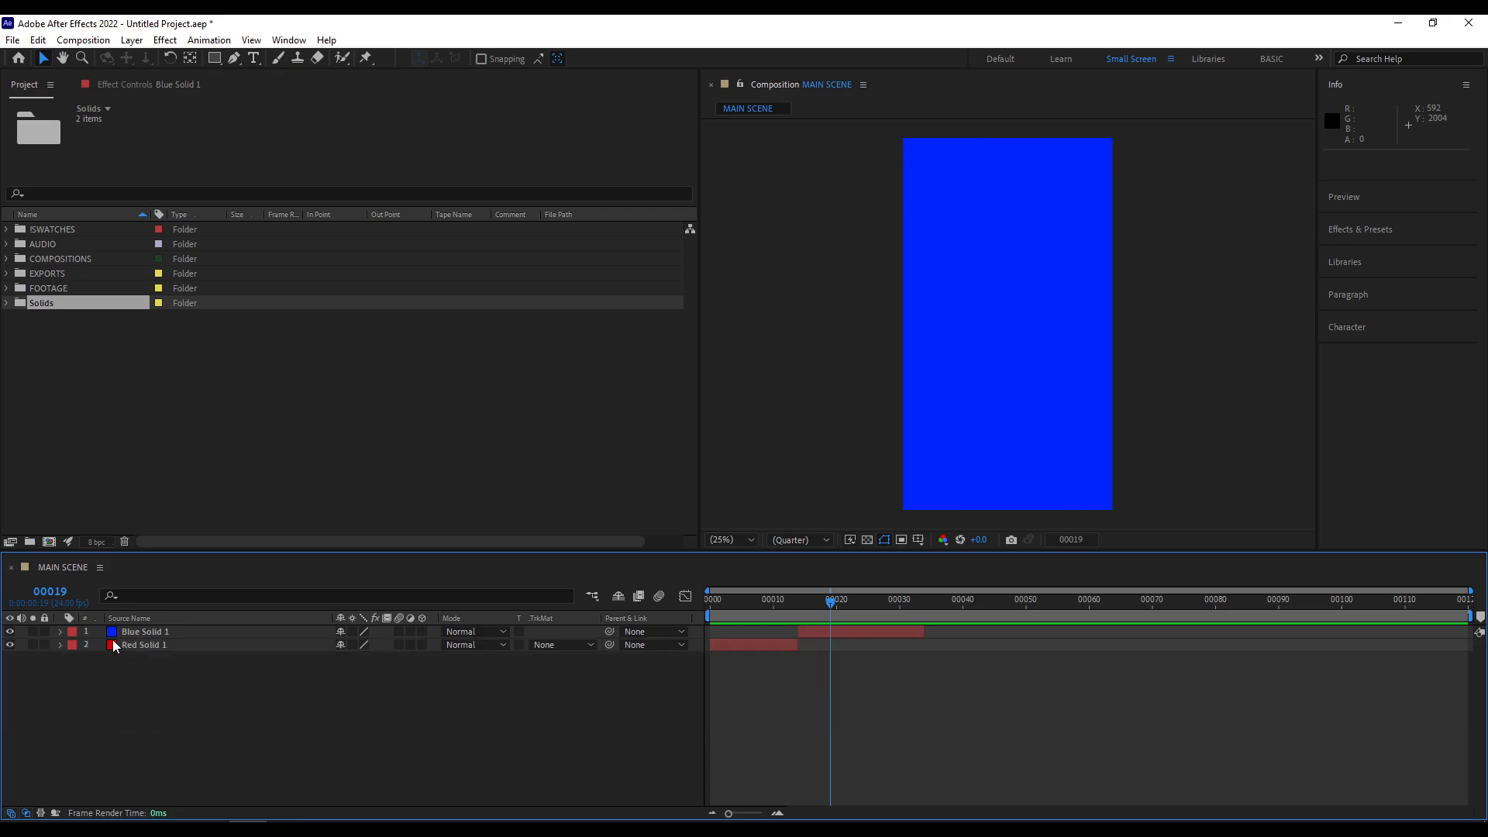
{"action": "left_click", "coordinate": [73, 634]}
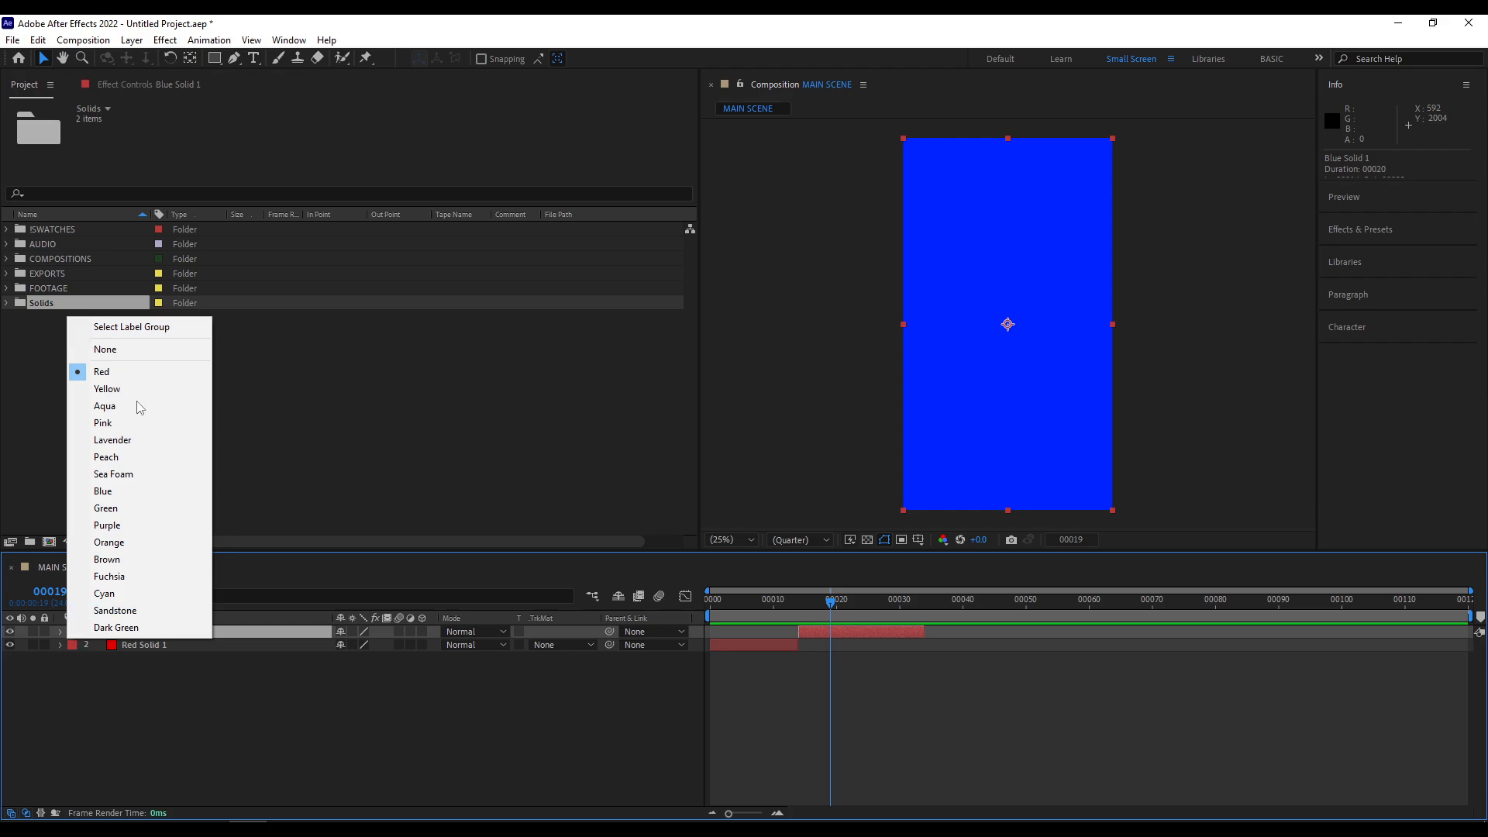
{"action": "left_click", "coordinate": [145, 719]}
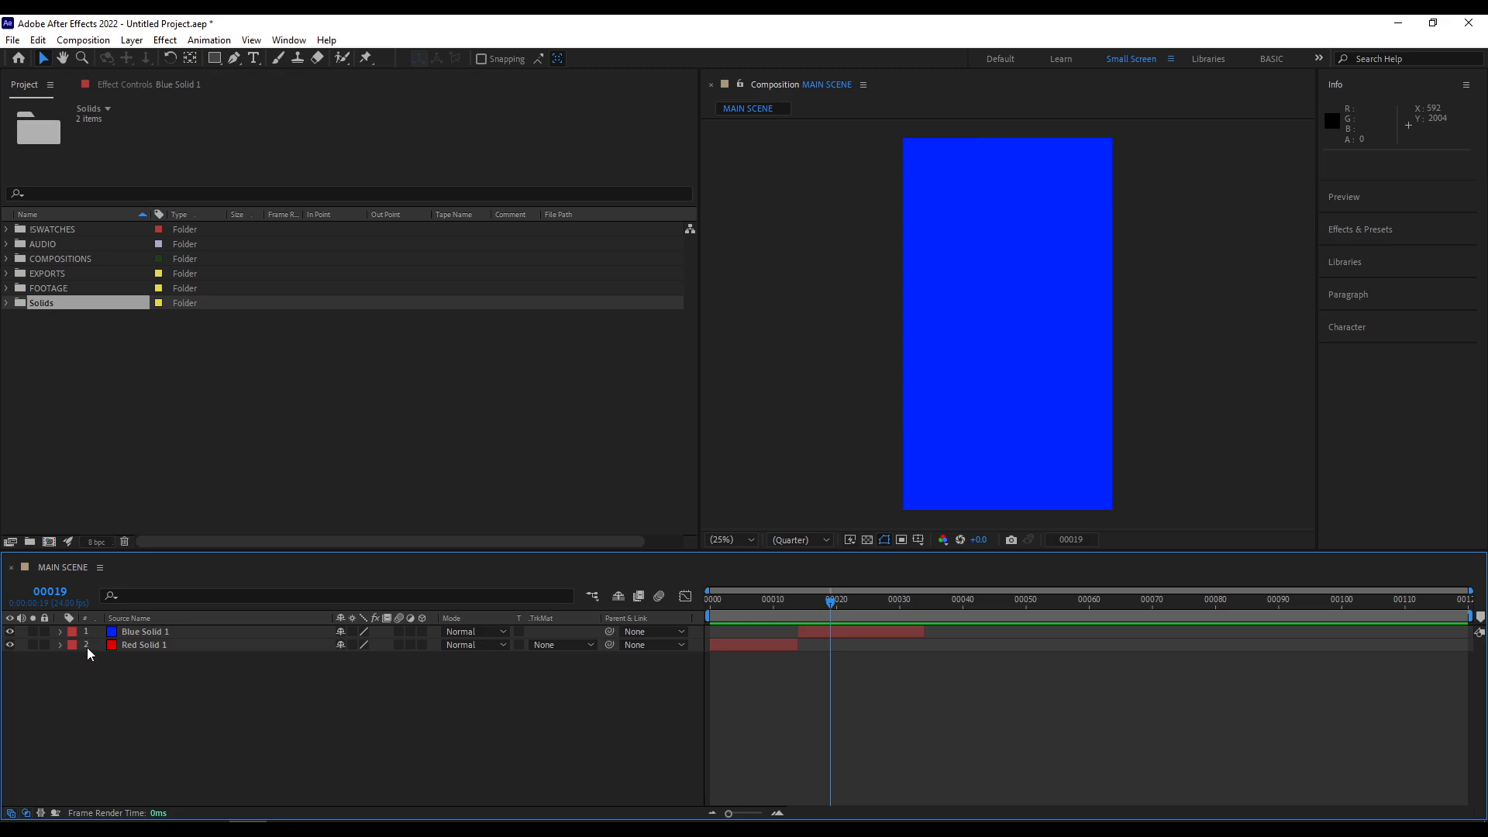
- Display layer names instead of source names and rename the Blue Solid 1 layer to BANANA
{"action": "left_click", "coordinate": [147, 636]}
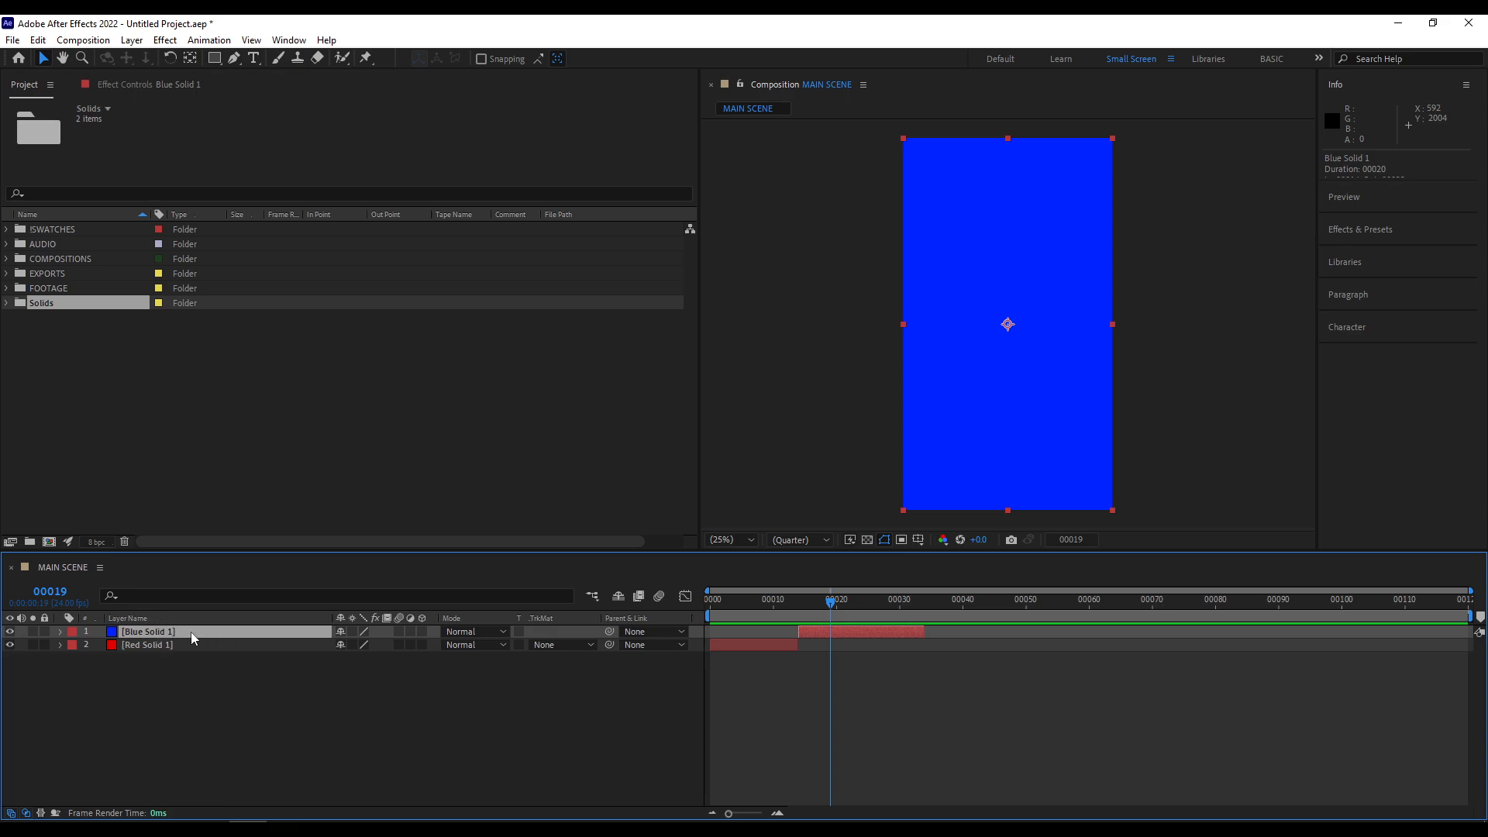
{"action": "key", "text": "Return"}
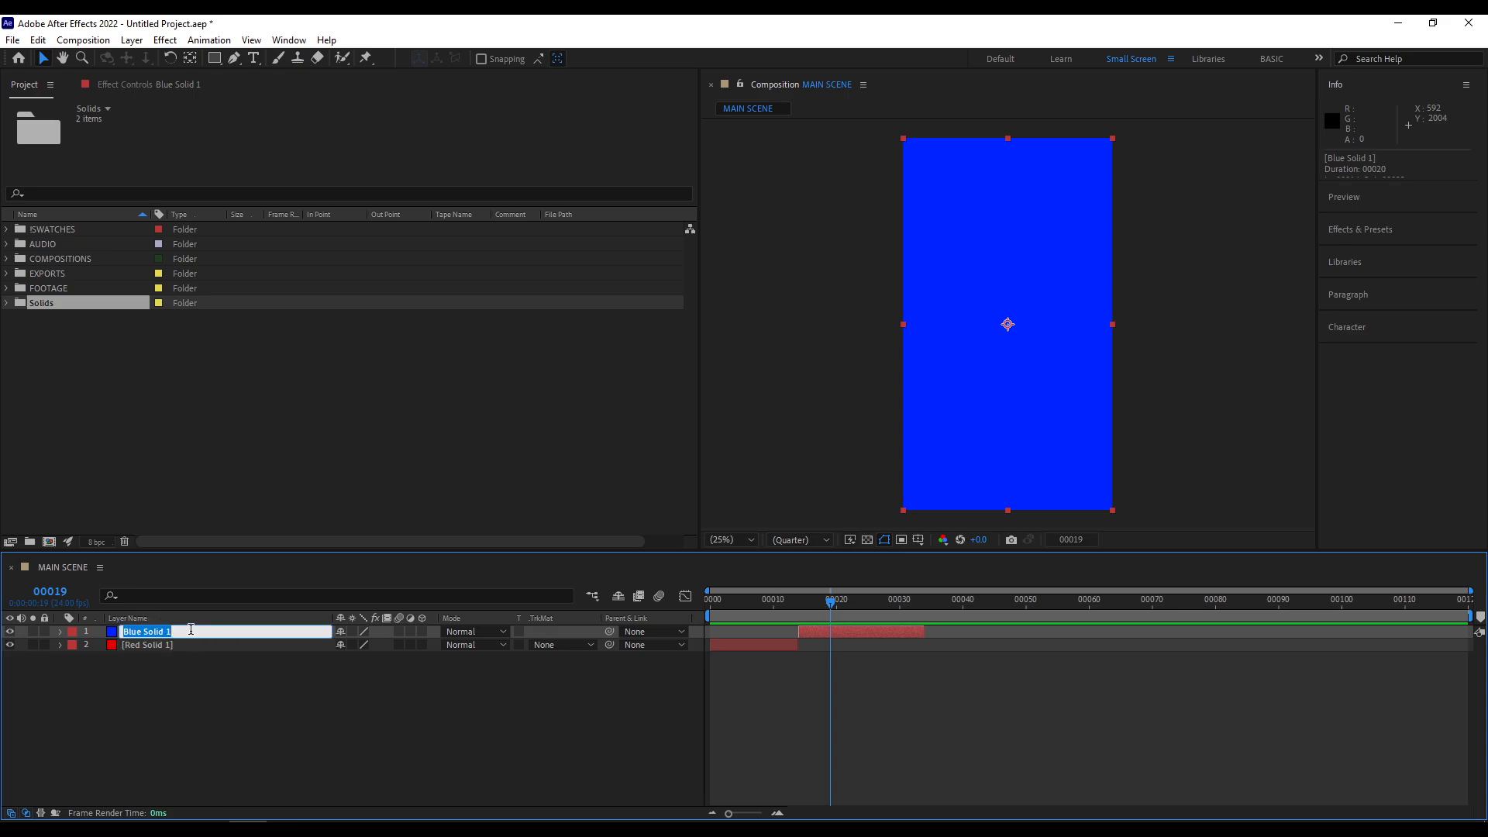
{"action": "type", "text": "BANANA"}
{"action": "key", "text": "Return"}
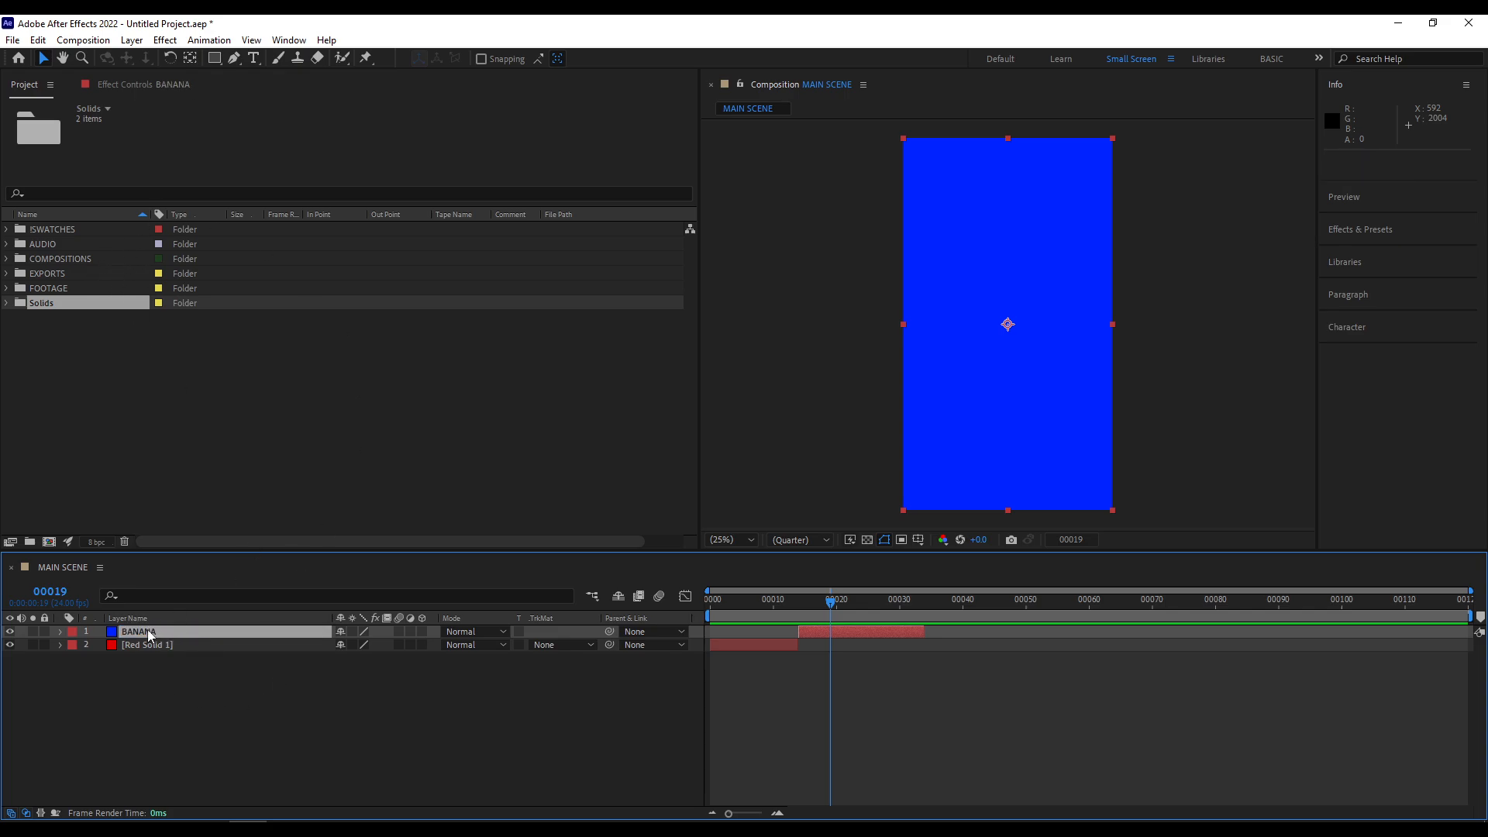
- Toggle the layer list between source names and layer names, ending on layer names with nothing selected
{"action": "left_click", "coordinate": [157, 618]}
{"action": "left_click", "coordinate": [178, 615]}
{"action": "left_click", "coordinate": [178, 615]}
{"action": "left_click", "coordinate": [178, 615]}
{"action": "left_click", "coordinate": [302, 671]}
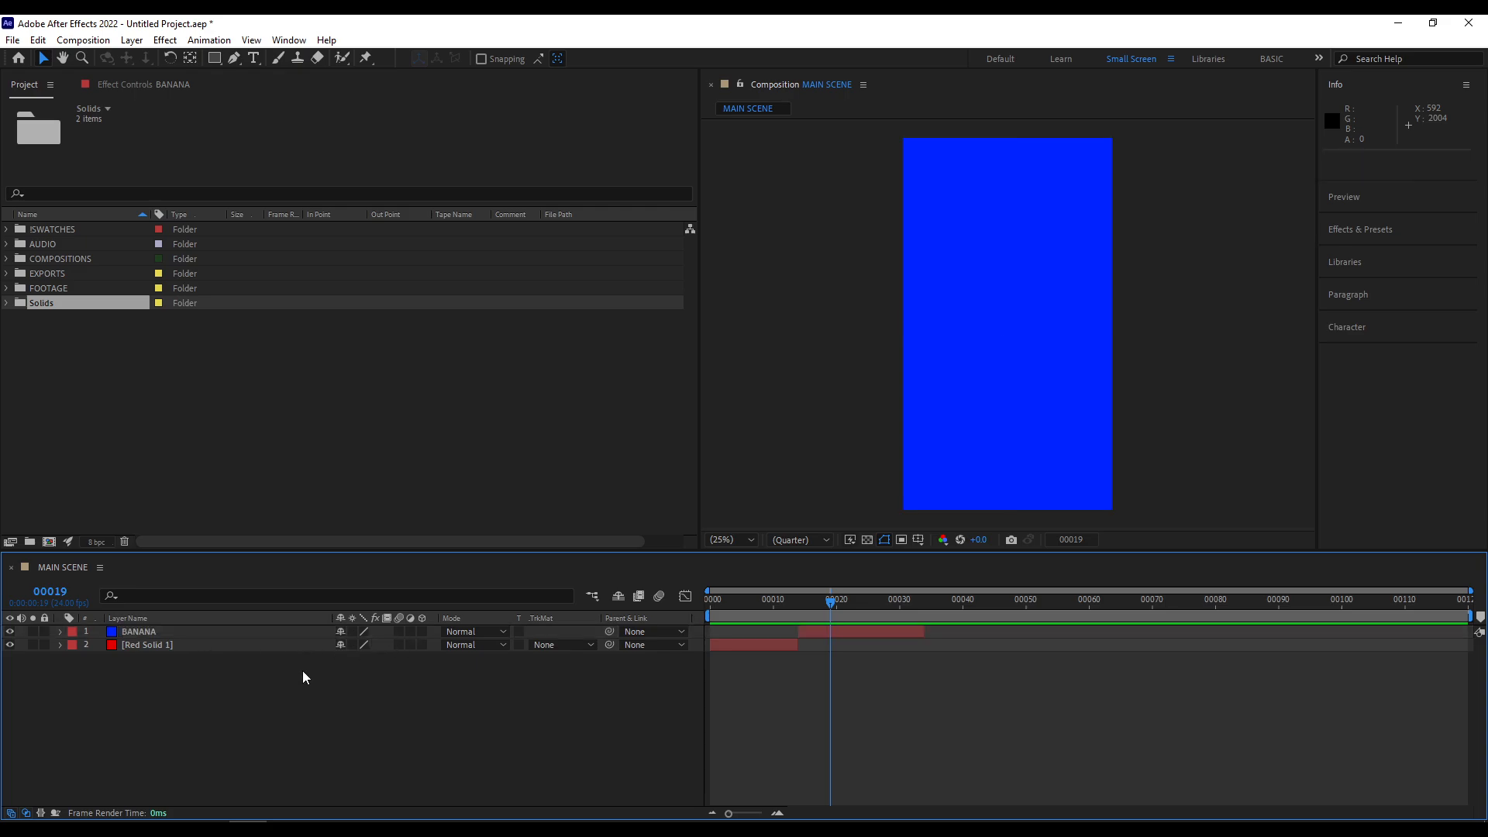
- Scrub to frame 16, mark both layers as shy, hide the shy layers and turn the hiding off again
{"action": "left_click_drag", "start_coordinate": [806, 610], "coordinate": [701, 620]}
{"action": "left_click", "coordinate": [808, 601]}
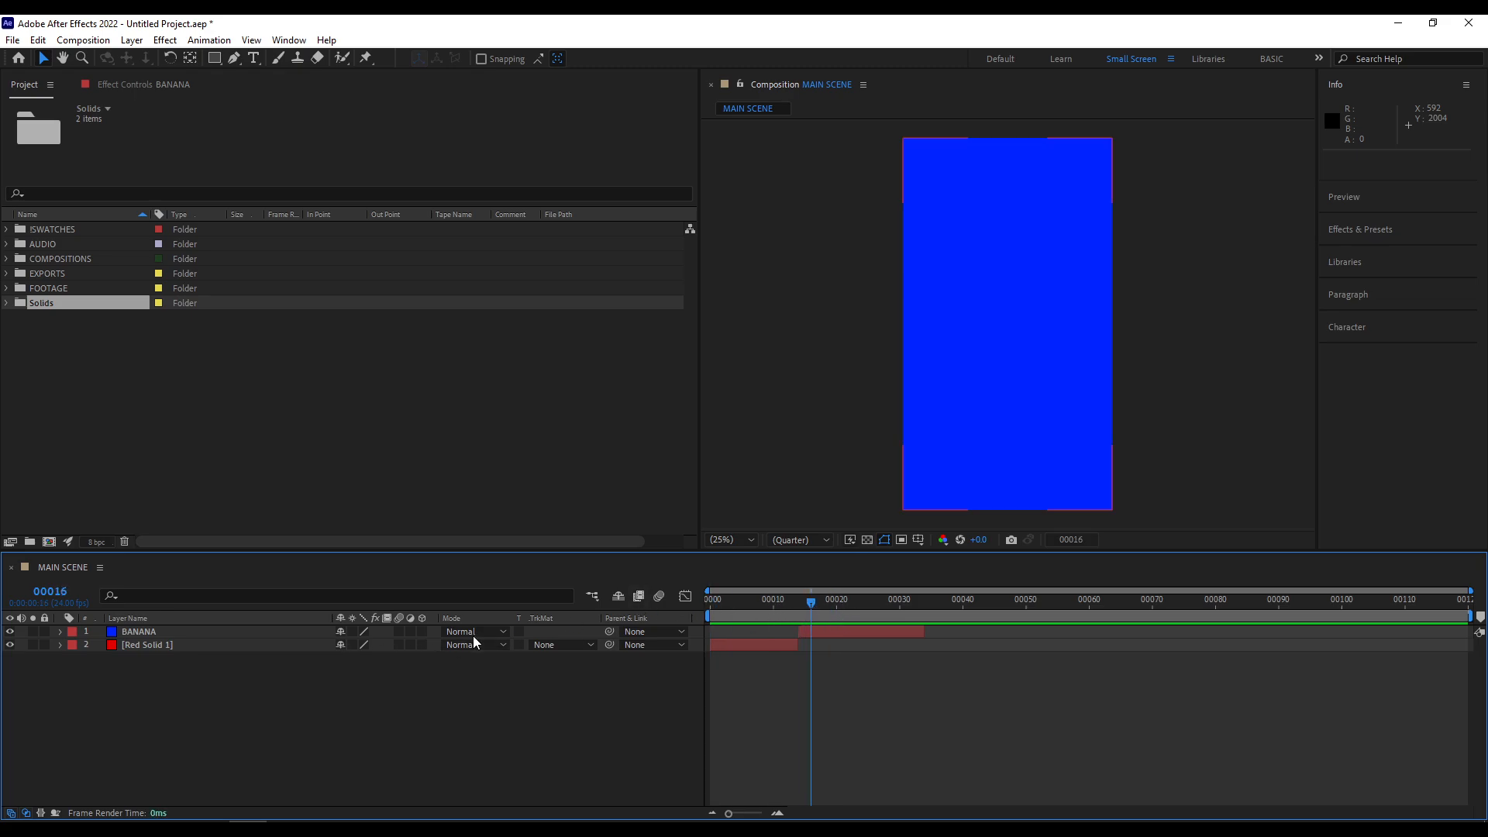
{"action": "left_click", "coordinate": [340, 631]}
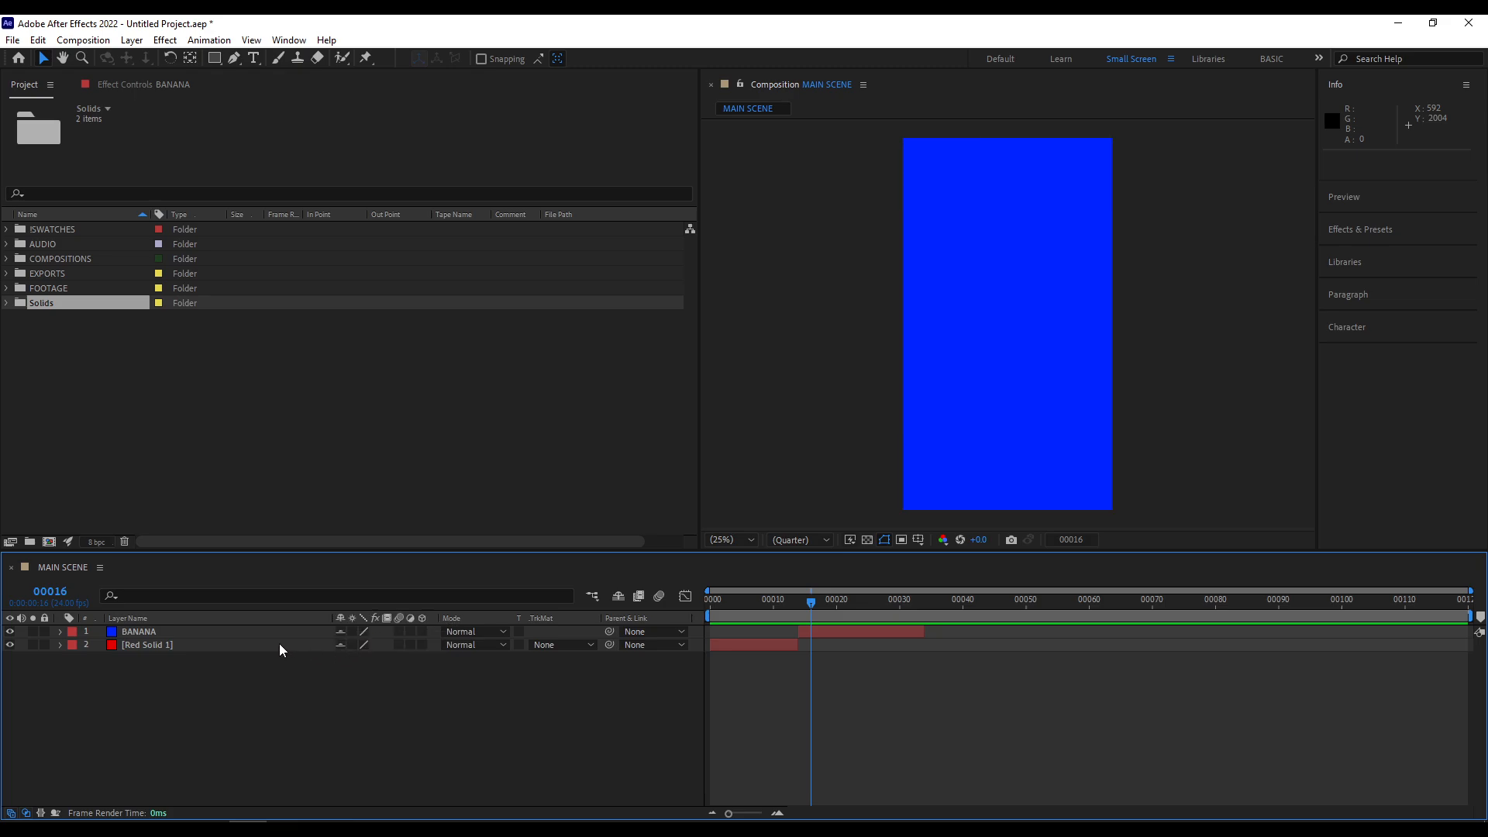
{"action": "left_click", "coordinate": [617, 596]}
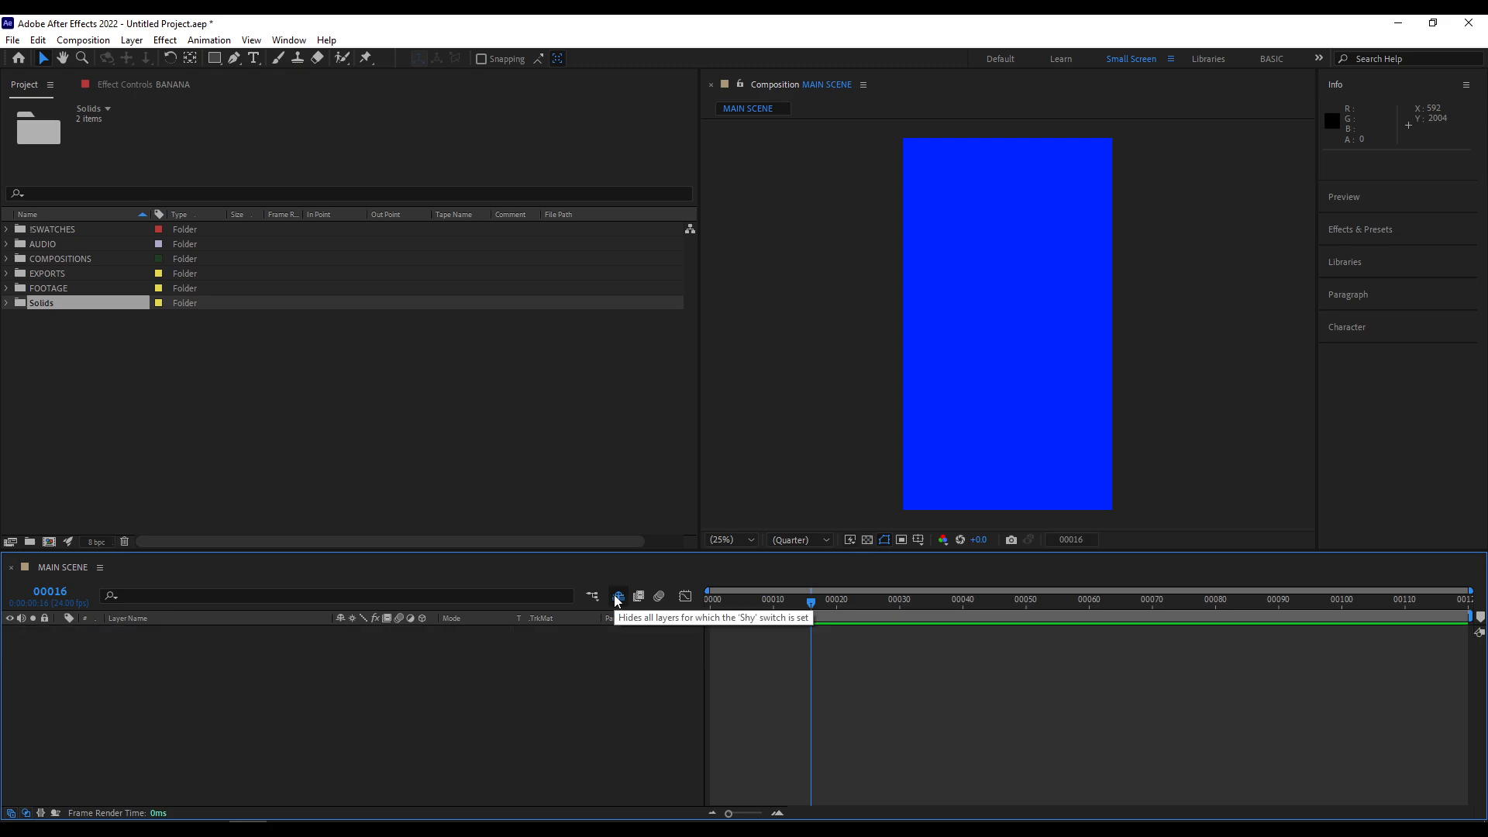
{"action": "left_click", "coordinate": [616, 596]}
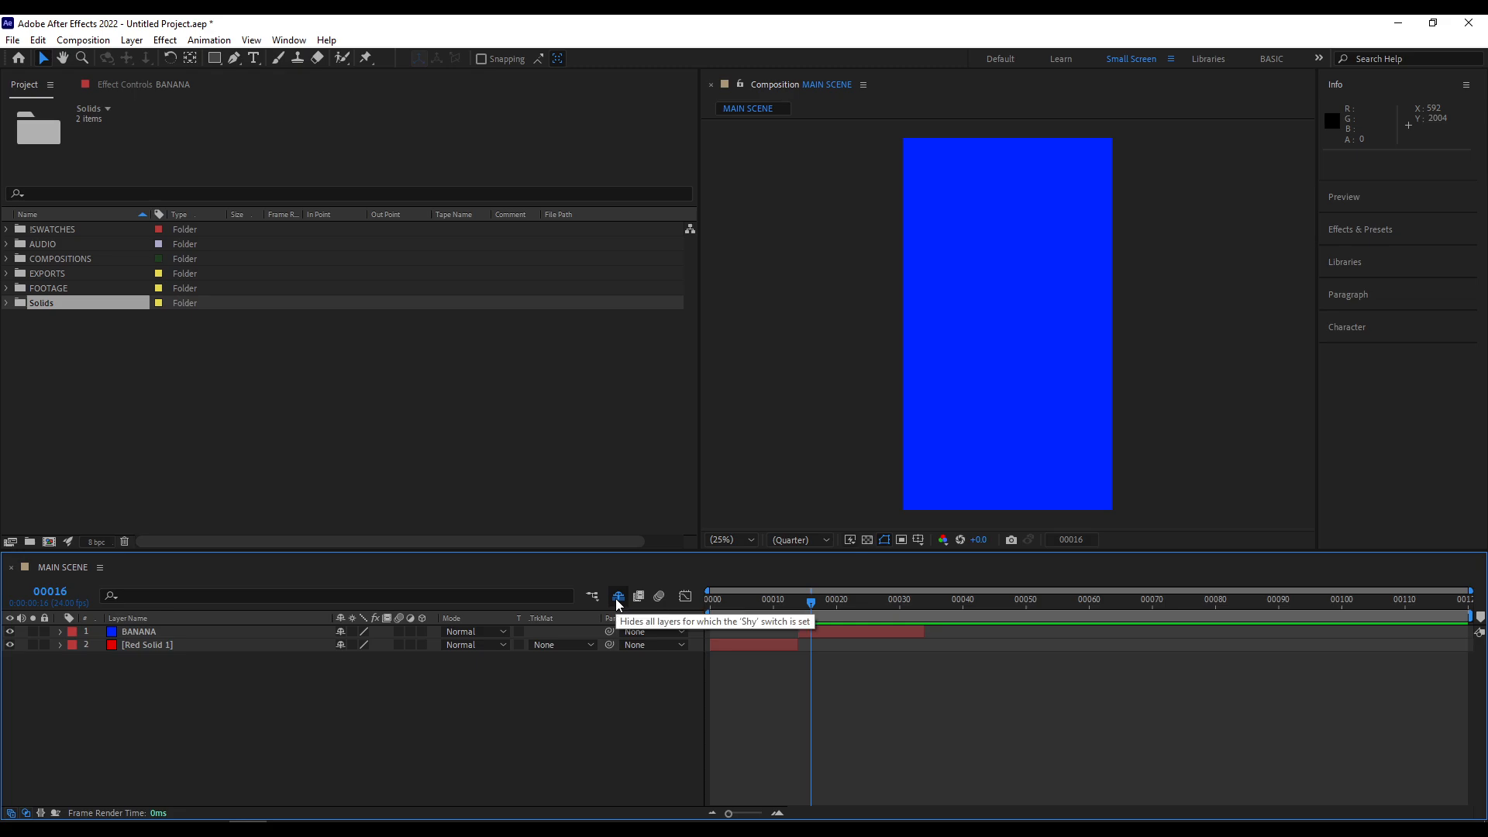
{"action": "left_click", "coordinate": [617, 597]}
- Mark BANANA and Red Solid 1 as shy again, toggle the hiding of shy layers, and clear both shy switches
{"action": "left_click", "coordinate": [340, 631]}
{"action": "left_click", "coordinate": [339, 646]}
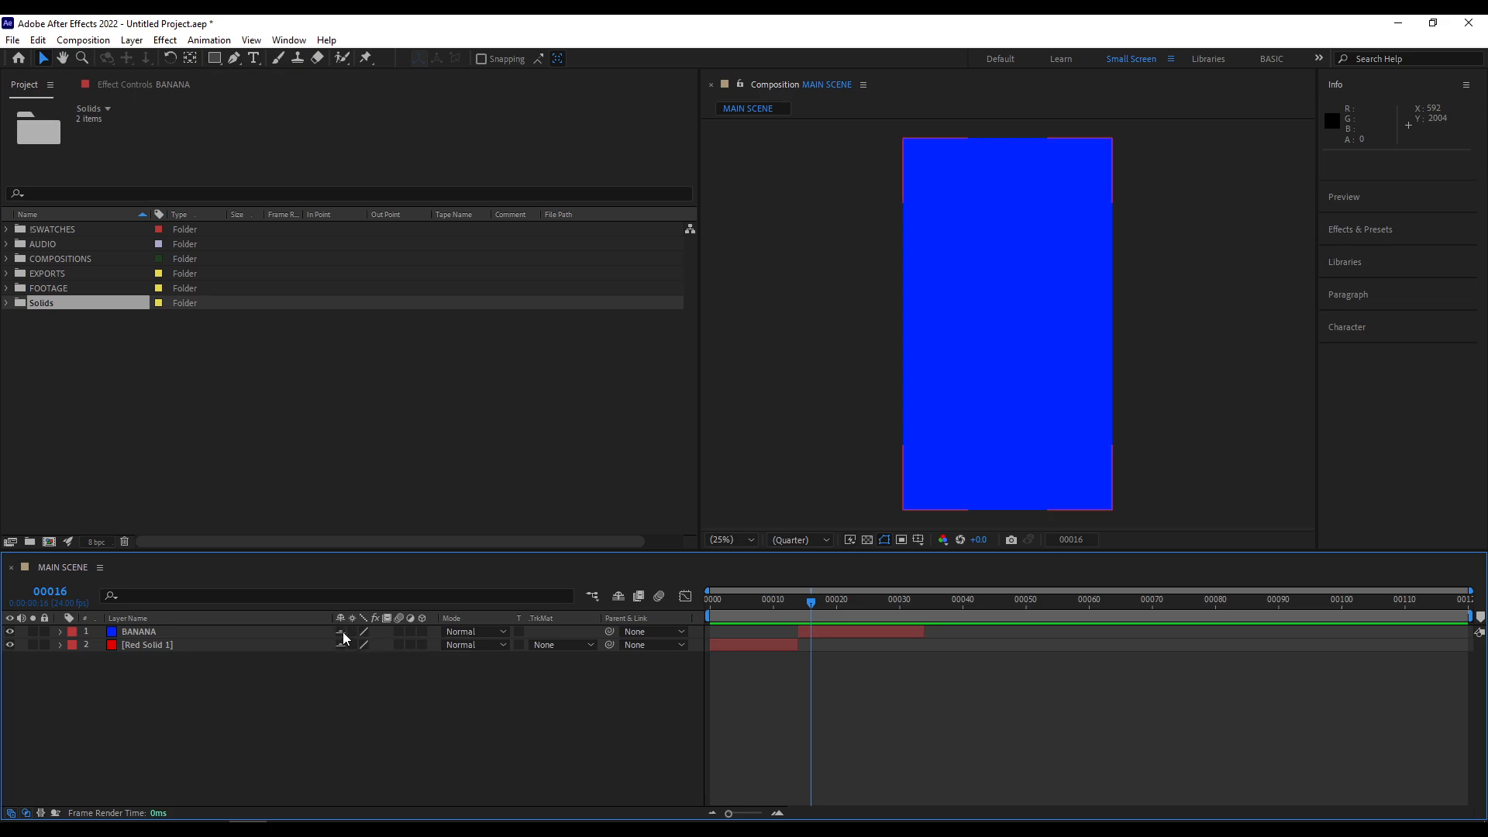
{"action": "left_click", "coordinate": [616, 597]}
{"action": "left_click", "coordinate": [620, 598]}
{"action": "left_click", "coordinate": [340, 632]}
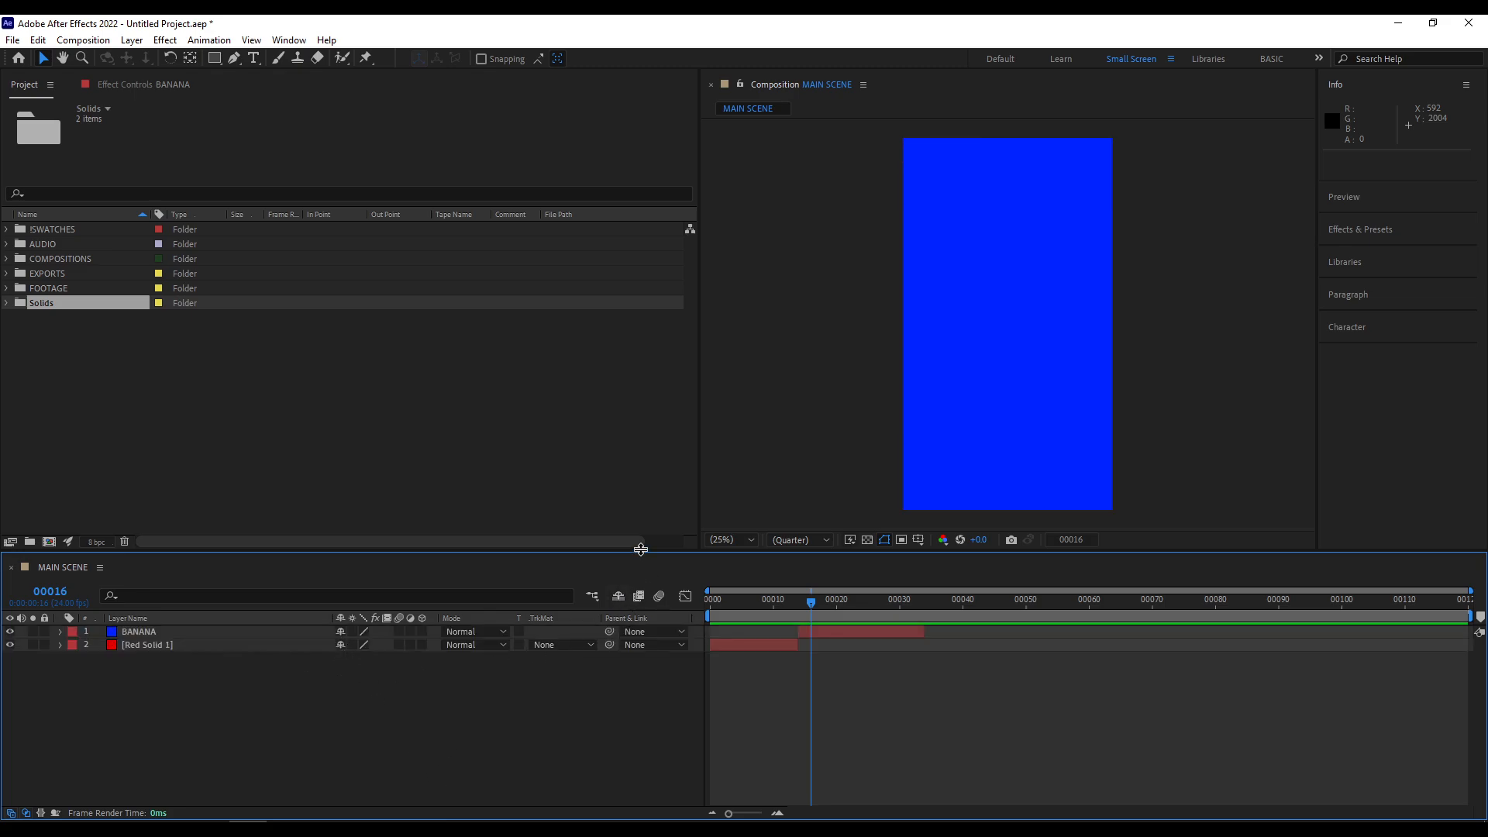
- Enlarge the timeline area, copy BANANA and Red Solid 1, and paste the pair repeatedly to build a stack of 24 layers
{"action": "left_click_drag", "start_coordinate": [640, 552], "coordinate": [640, 347]}
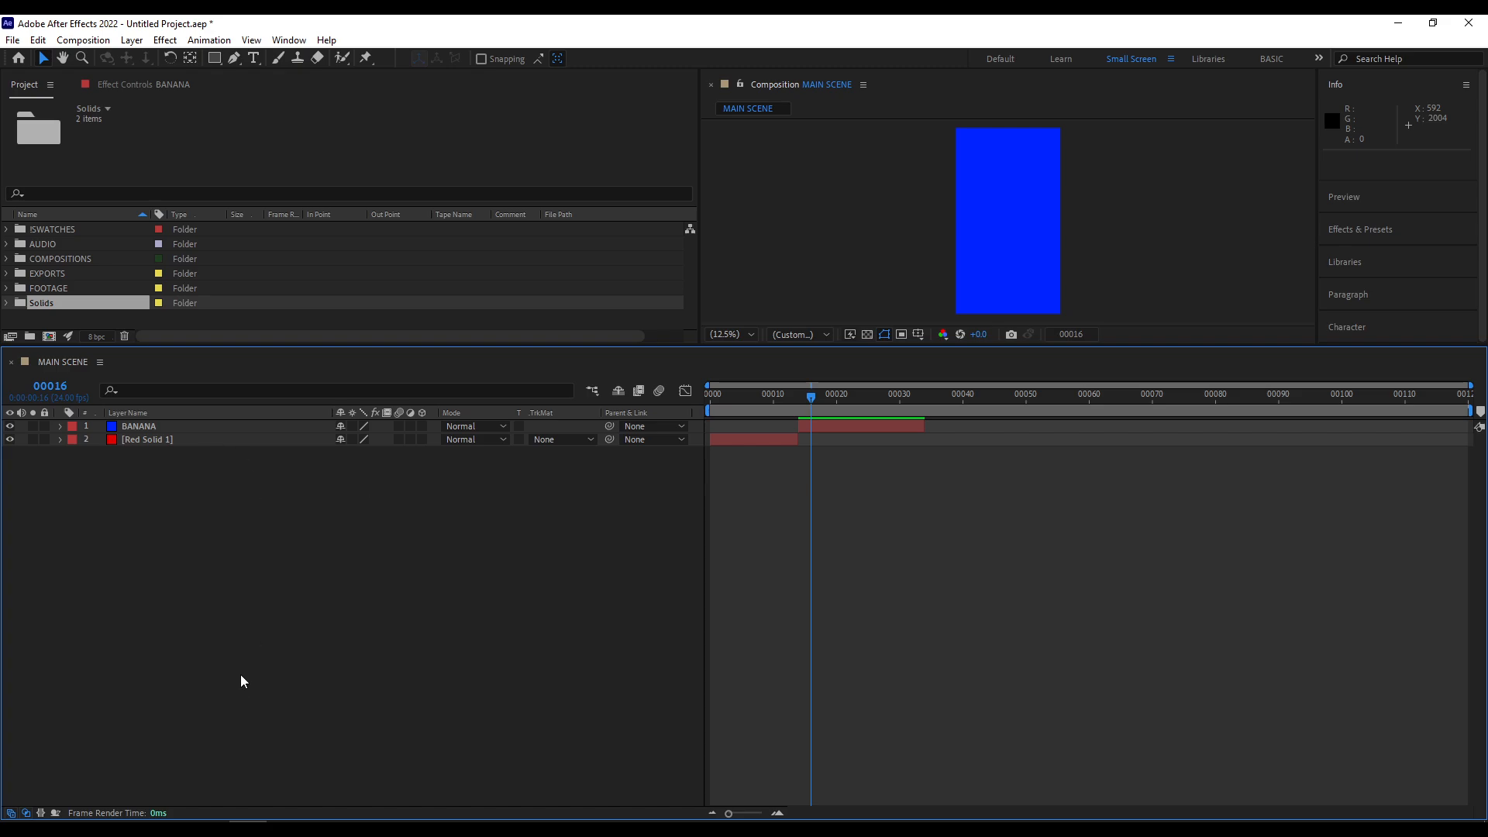
{"action": "left_click", "coordinate": [183, 426]}
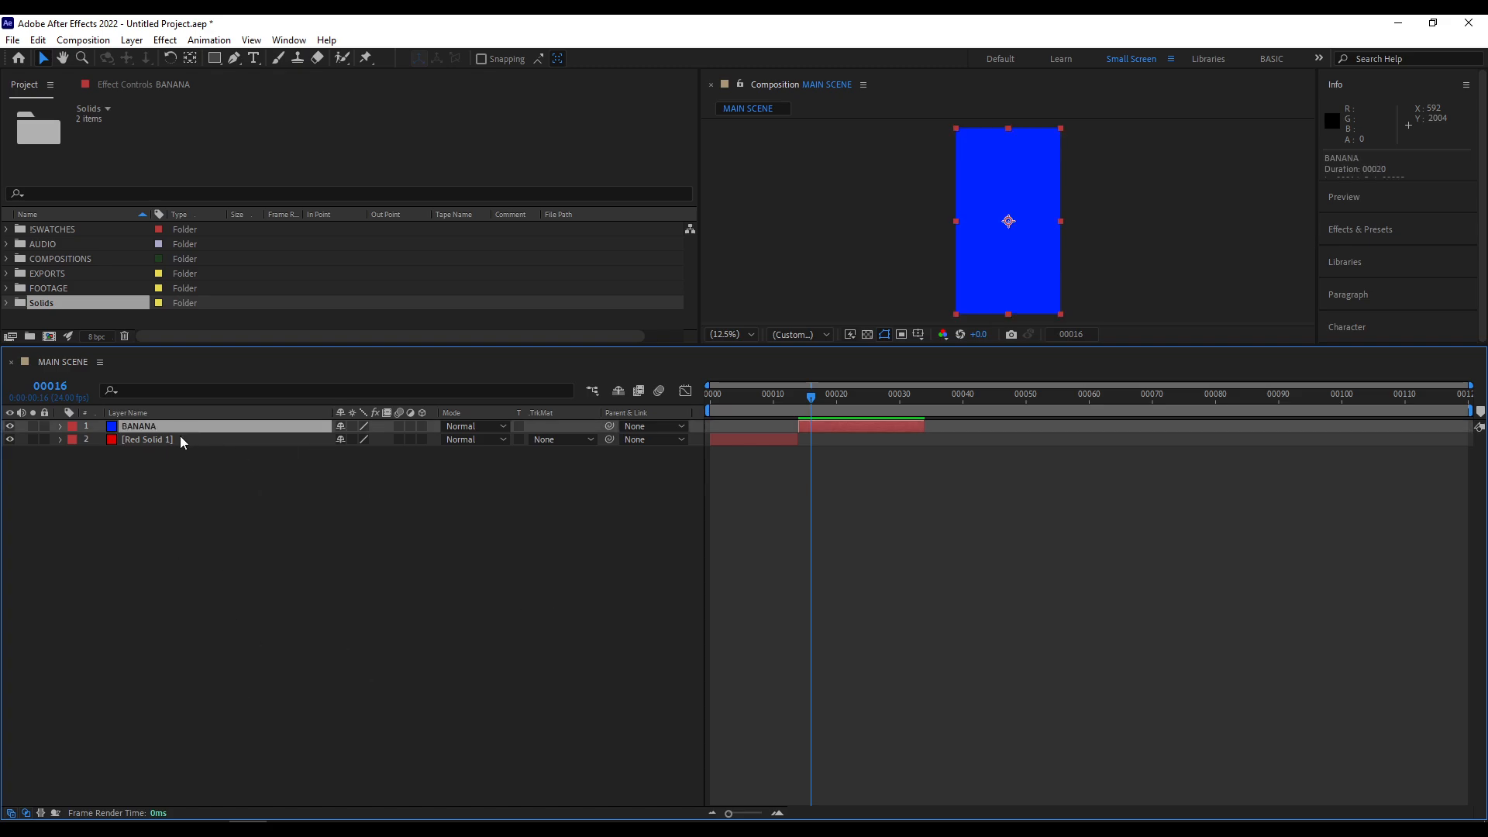
{"action": "left_click", "coordinate": [180, 440], "text": "shift"}
{"action": "key", "text": "ctrl+c"}
{"action": "key", "text": "ctrl+v"}
{"action": "key", "text": "ctrl+v"}
{"action": "key", "text": "ctrl+v"}
{"action": "key", "text": "ctrl+v"}
{"action": "key", "text": "ctrl+v"}
{"action": "key", "text": "ctrl+v"}
{"action": "key", "text": "ctrl+v"}
{"action": "key", "text": "ctrl+v"}
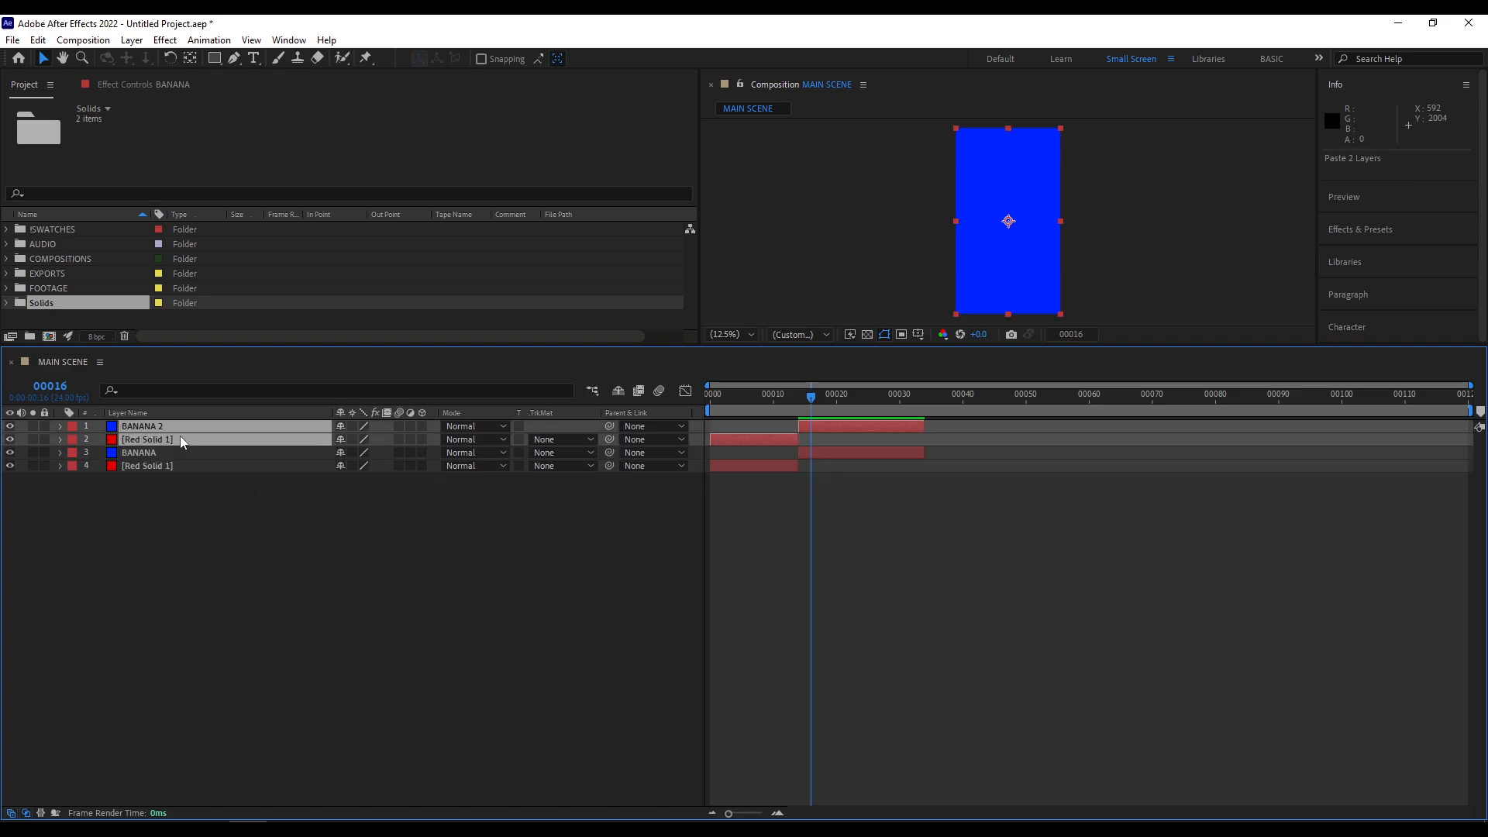
{"action": "key", "text": "ctrl+v"}
{"action": "key", "text": "ctrl+v"}
{"action": "key", "text": "ctrl+v"}
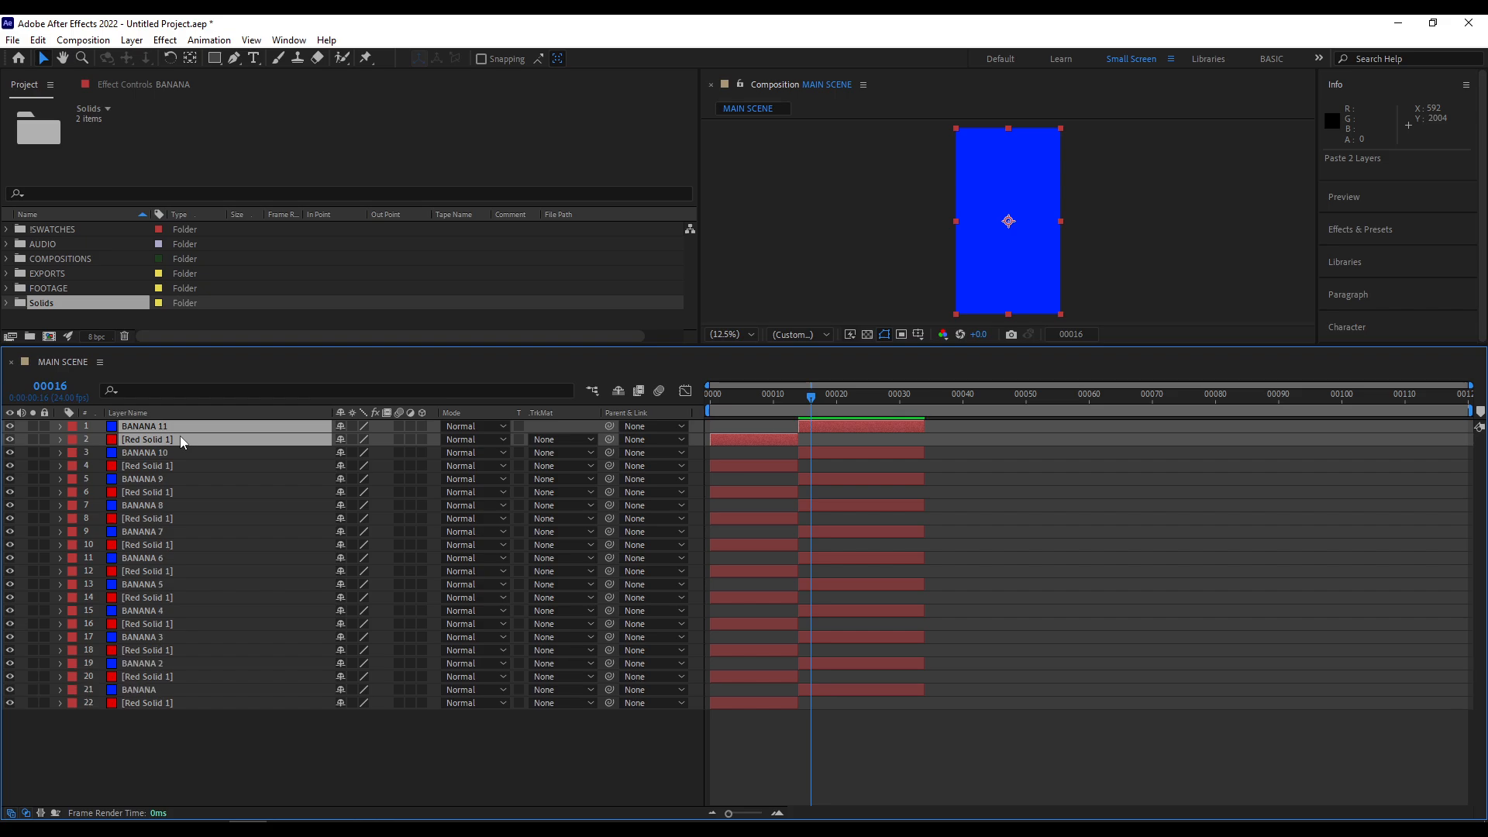
- Mark layers 8 to 24 as shy, hide the shy layers from the timeline and select BANANA 10
{"action": "left_click", "coordinate": [160, 729]}
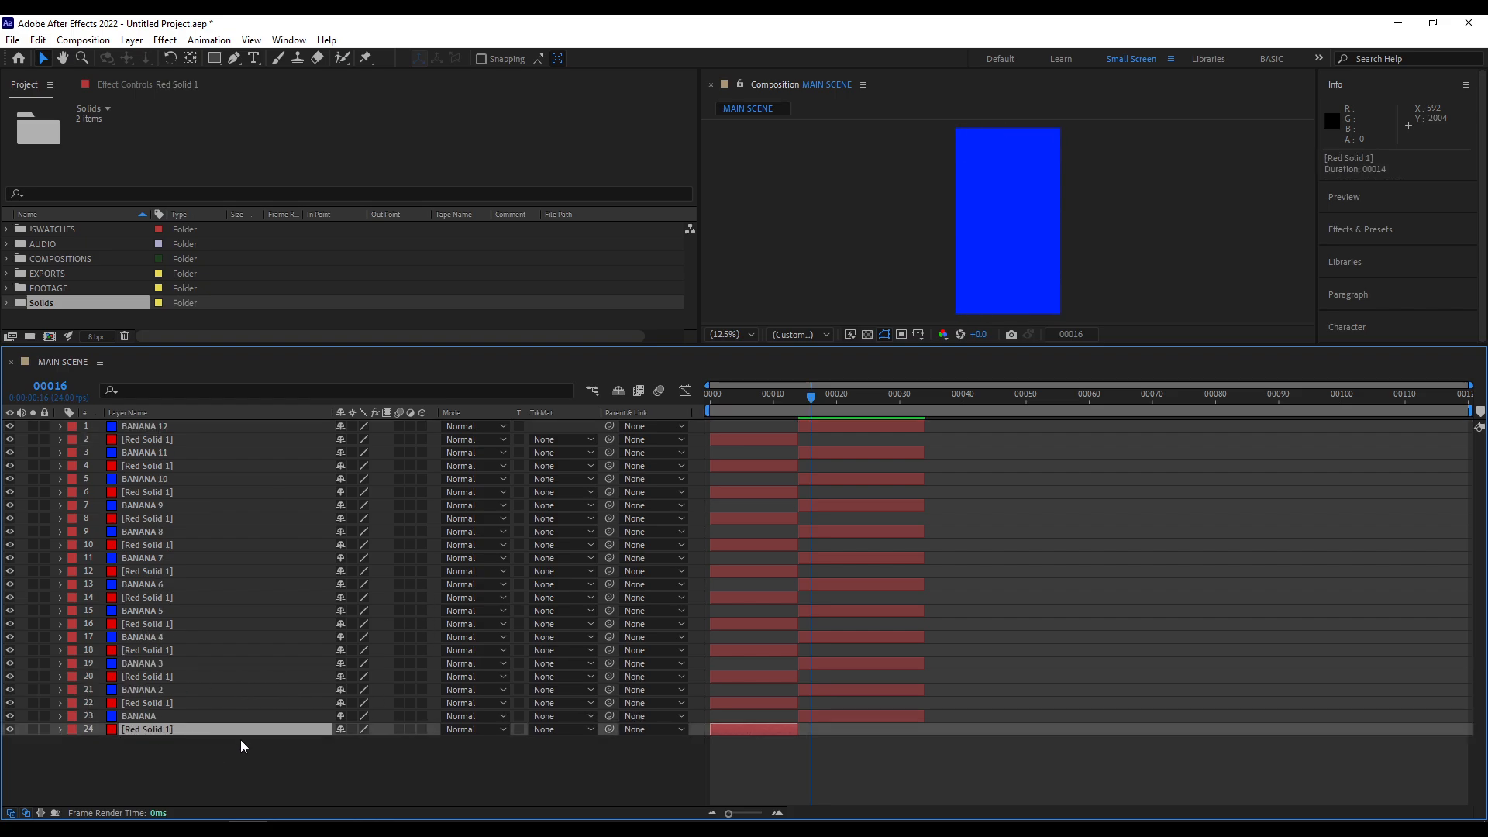
{"action": "left_click", "coordinate": [172, 518], "text": "shift"}
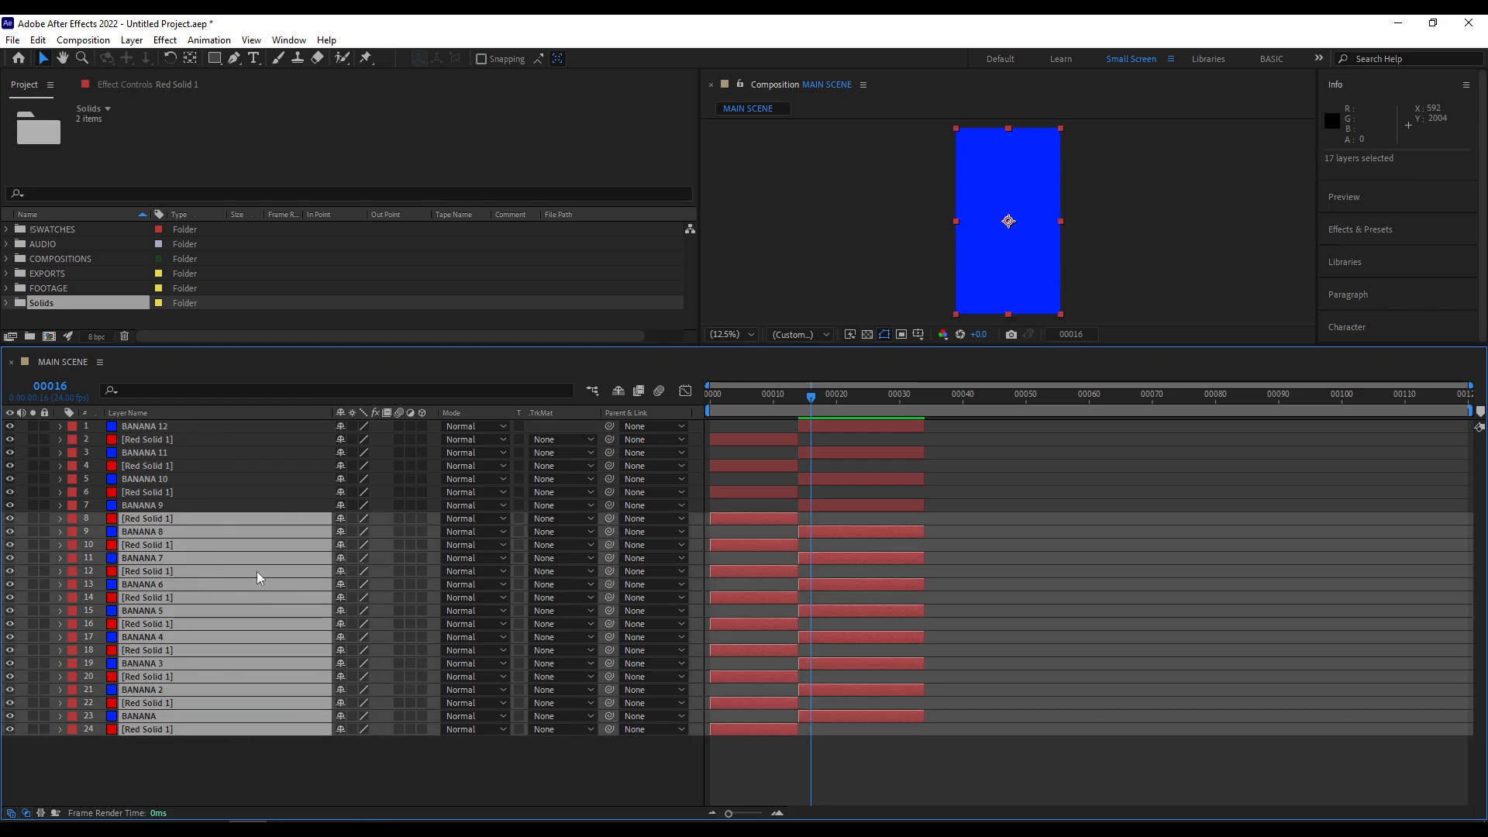
{"action": "key", "text": "ctrl+s"}
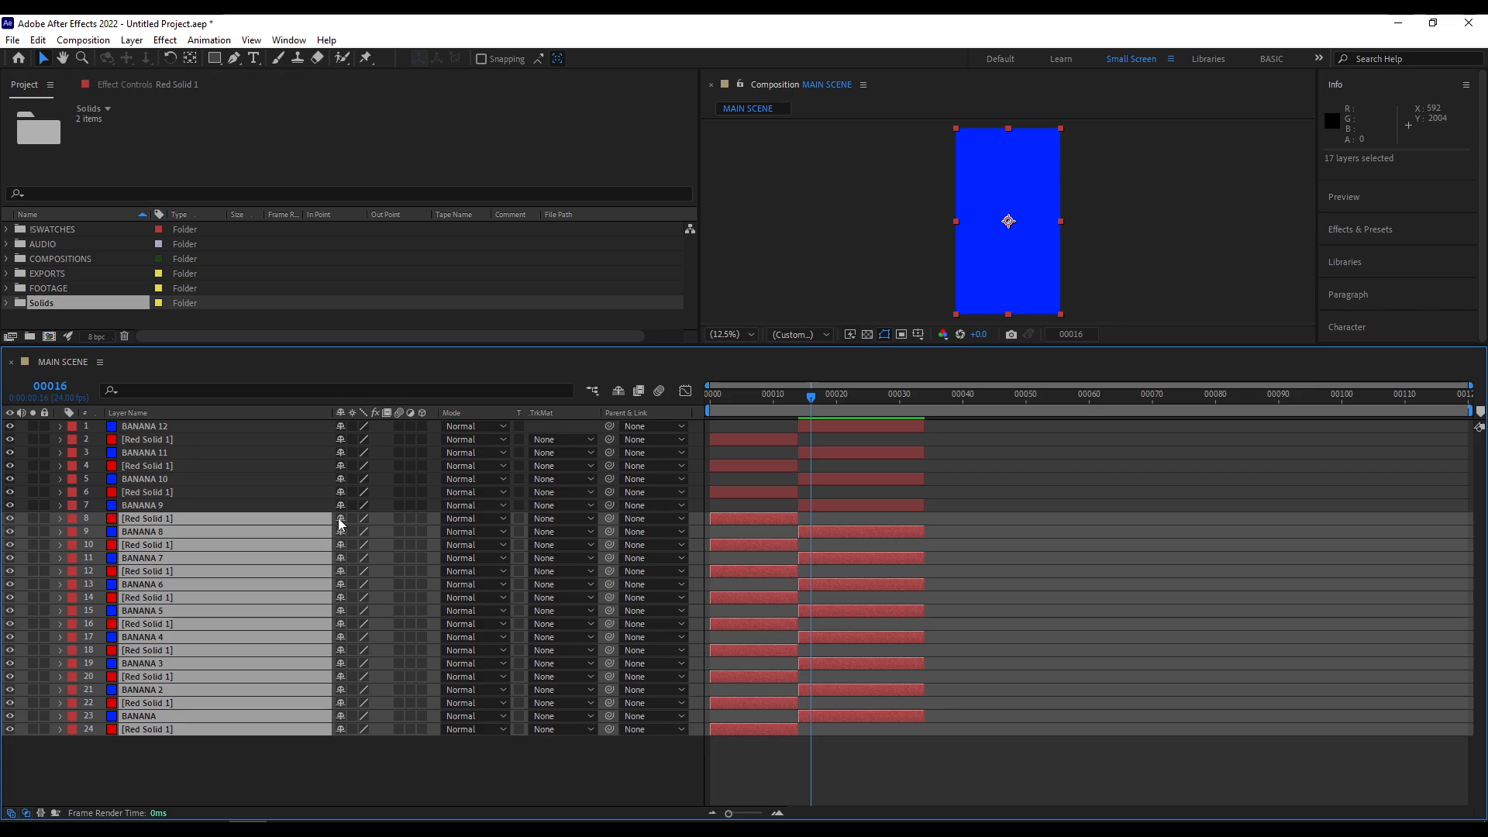
{"action": "left_click", "coordinate": [340, 518]}
{"action": "key", "text": "ctrl+s"}
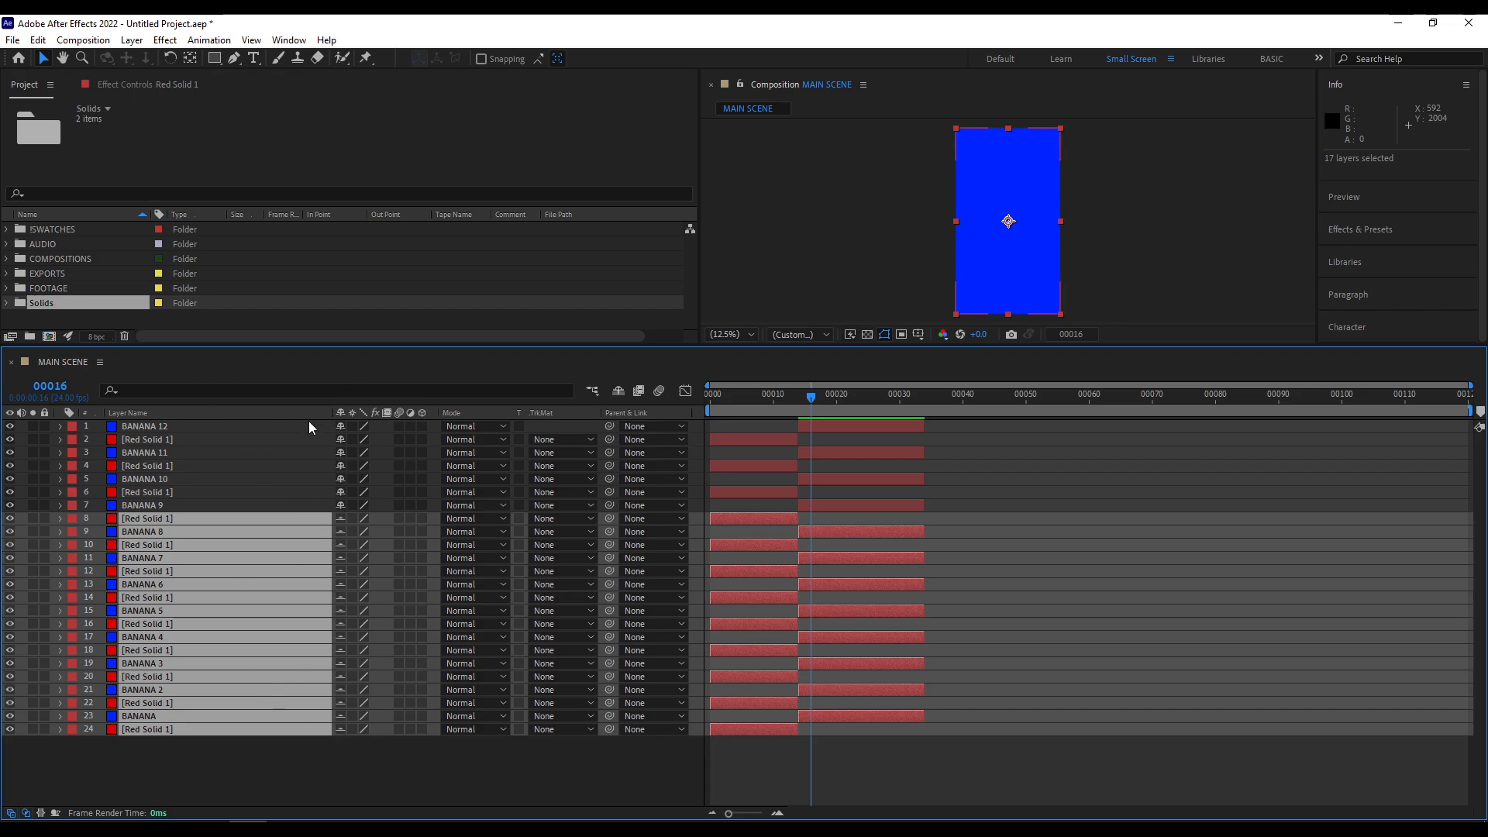
{"action": "left_click", "coordinate": [620, 390]}
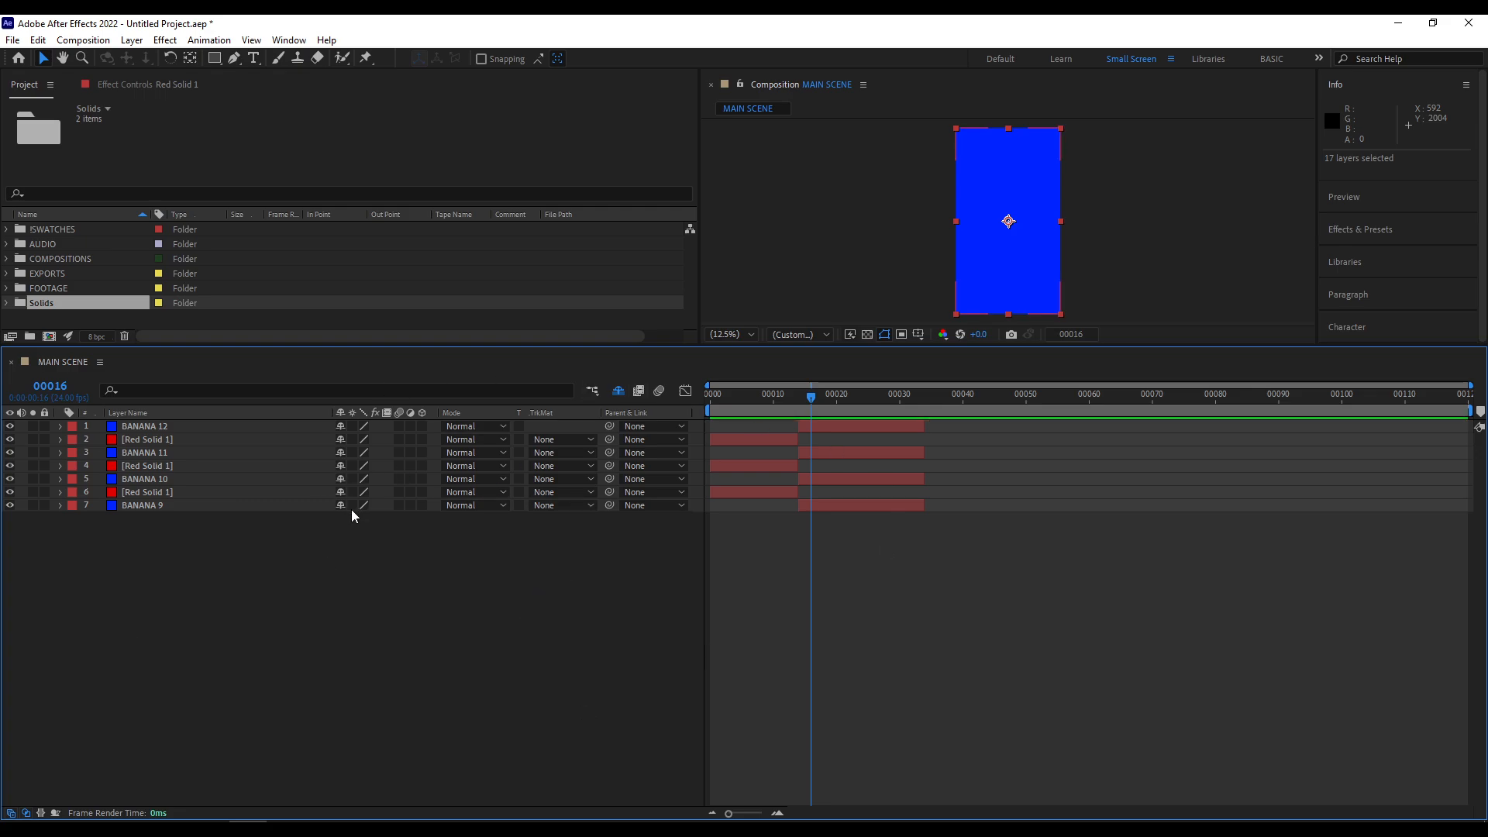
{"action": "left_click", "coordinate": [198, 478]}
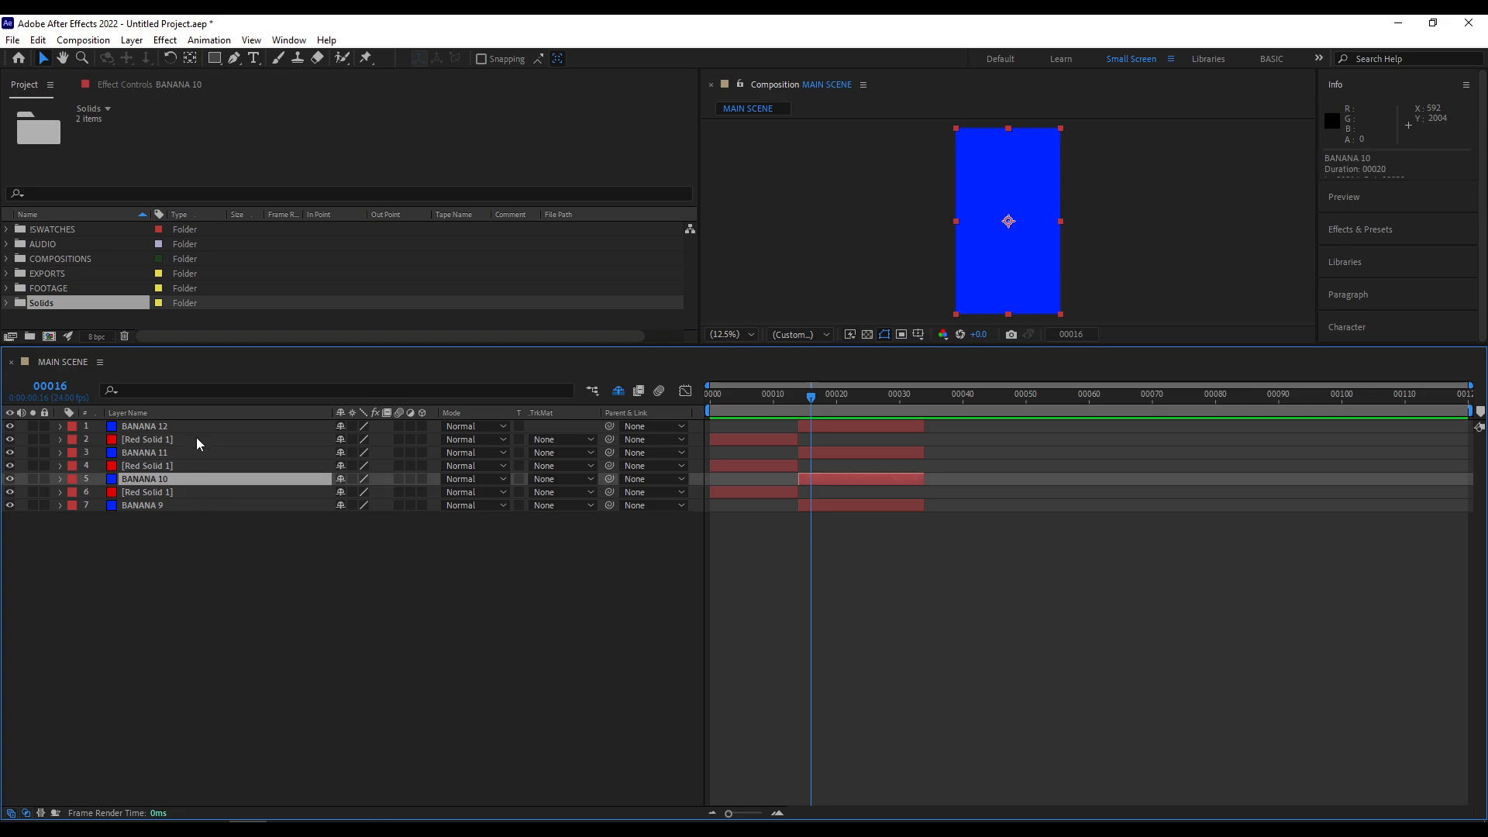
- Select individual layers ending with BANANA 12, show the Graph Editor and switch back to the layer bars
{"action": "left_click", "coordinate": [197, 439]}
{"action": "left_click", "coordinate": [183, 479]}
{"action": "left_click", "coordinate": [179, 505]}
{"action": "left_click", "coordinate": [186, 453]}
{"action": "left_click", "coordinate": [192, 428]}
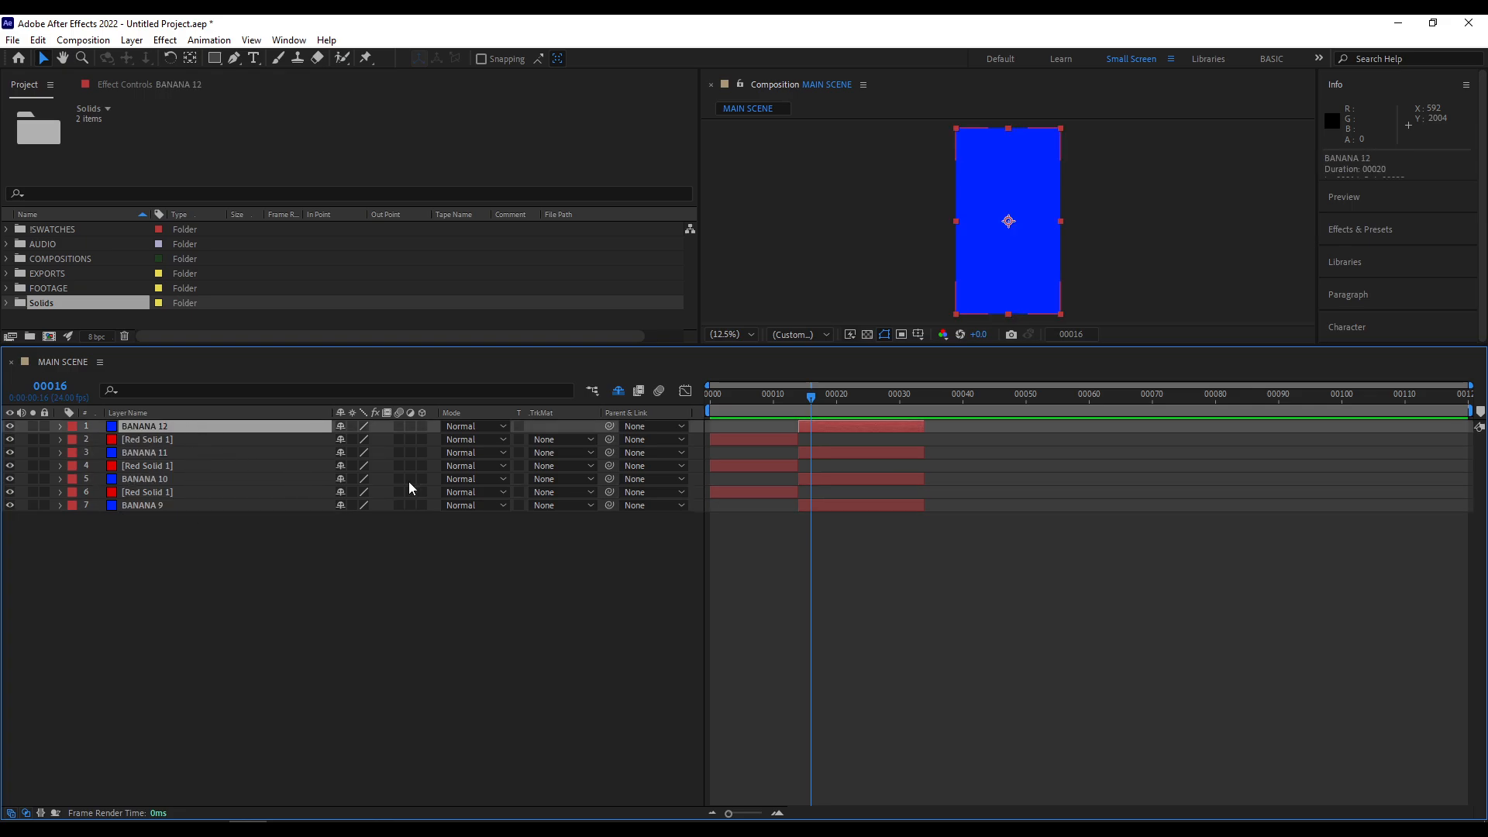
{"action": "left_click", "coordinate": [685, 392]}
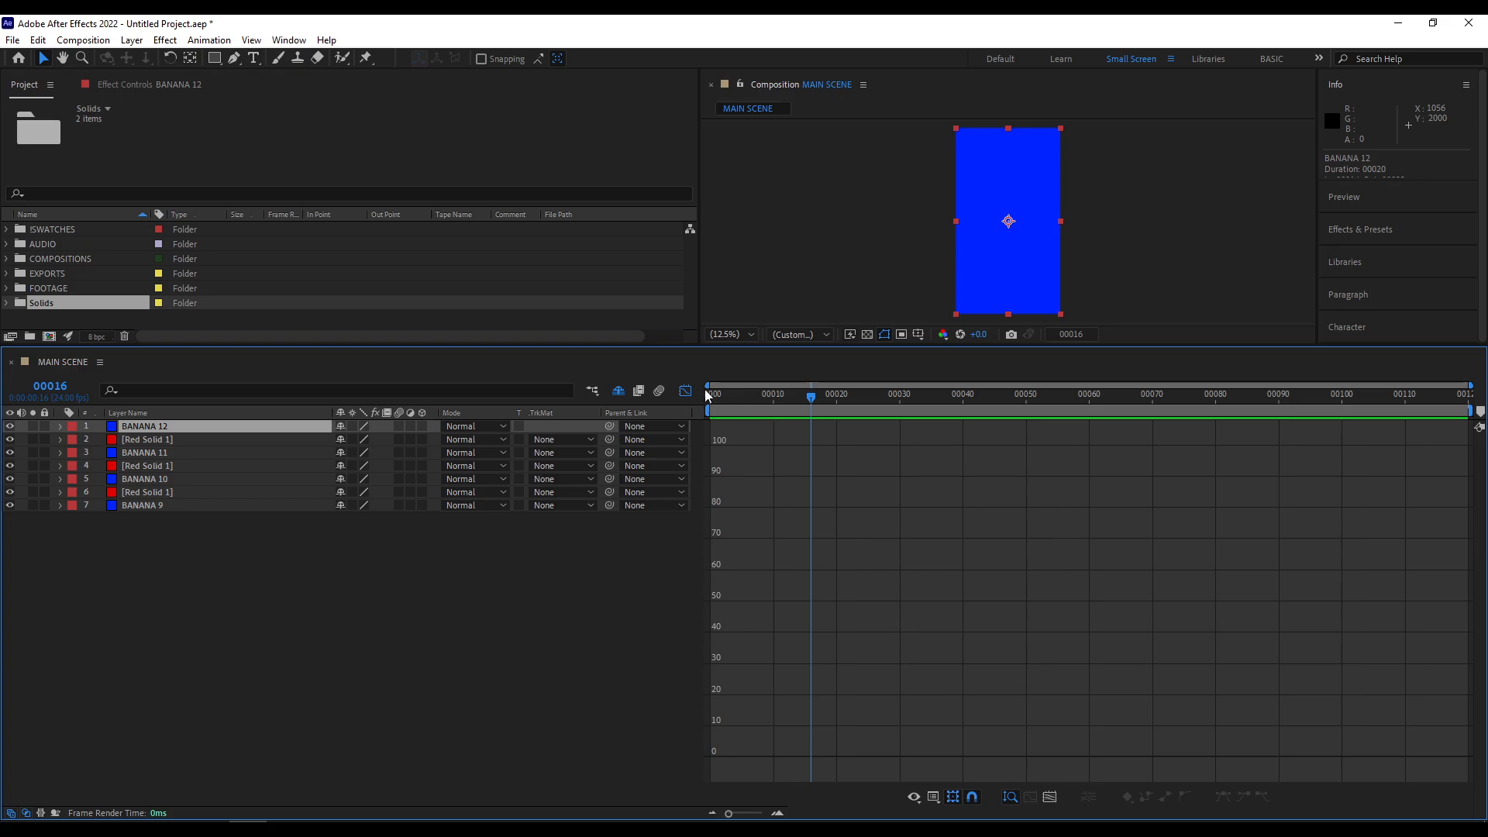
{"action": "left_click", "coordinate": [685, 392]}
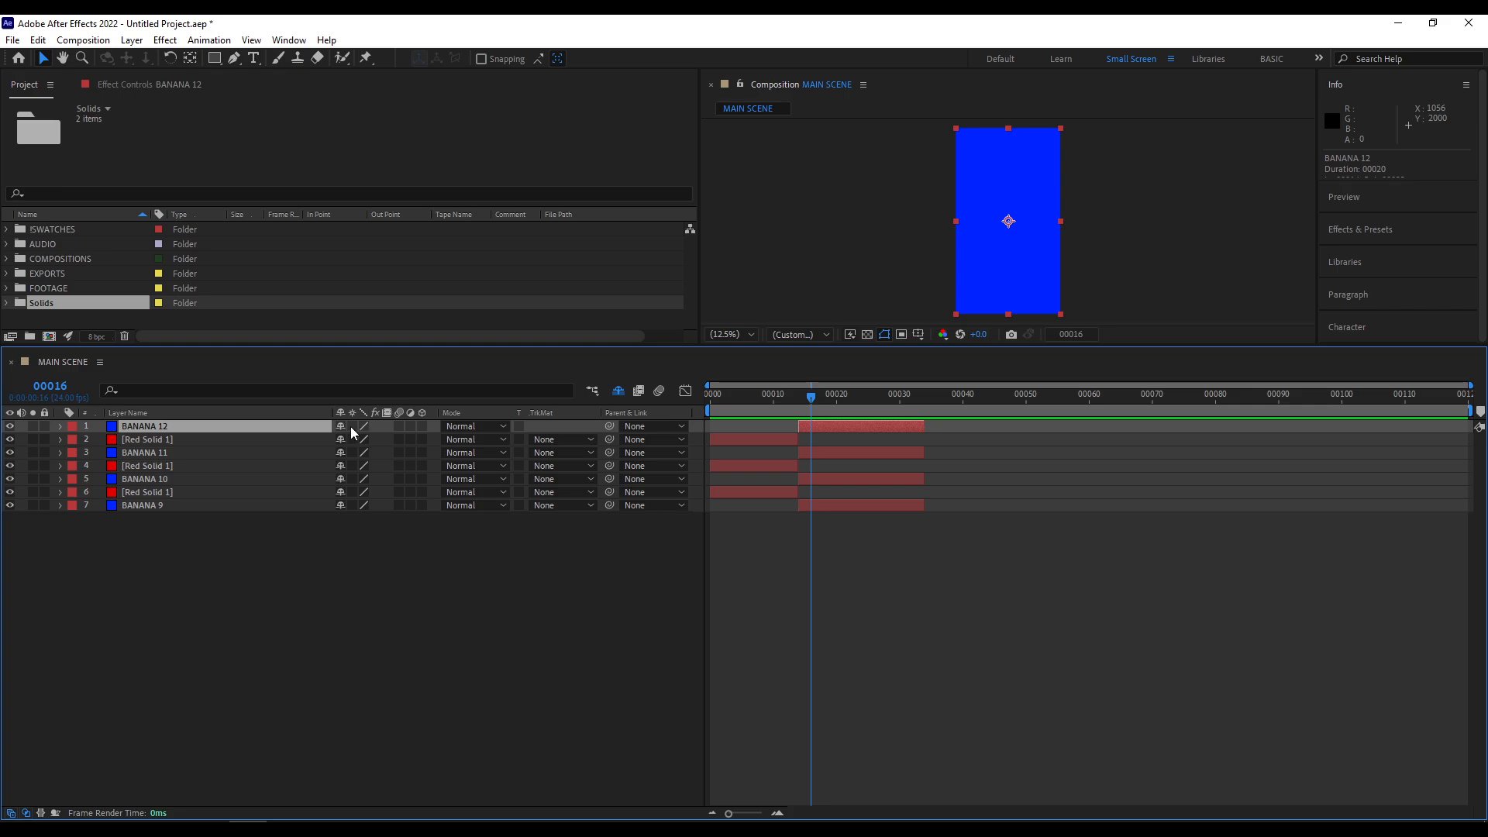
- Turn on Collapse Transformations for layers 1 to 7, and switch their Motion Blur on and off again
{"action": "left_click_drag", "start_coordinate": [352, 426], "coordinate": [353, 504]}
{"action": "left_click", "coordinate": [362, 426]}
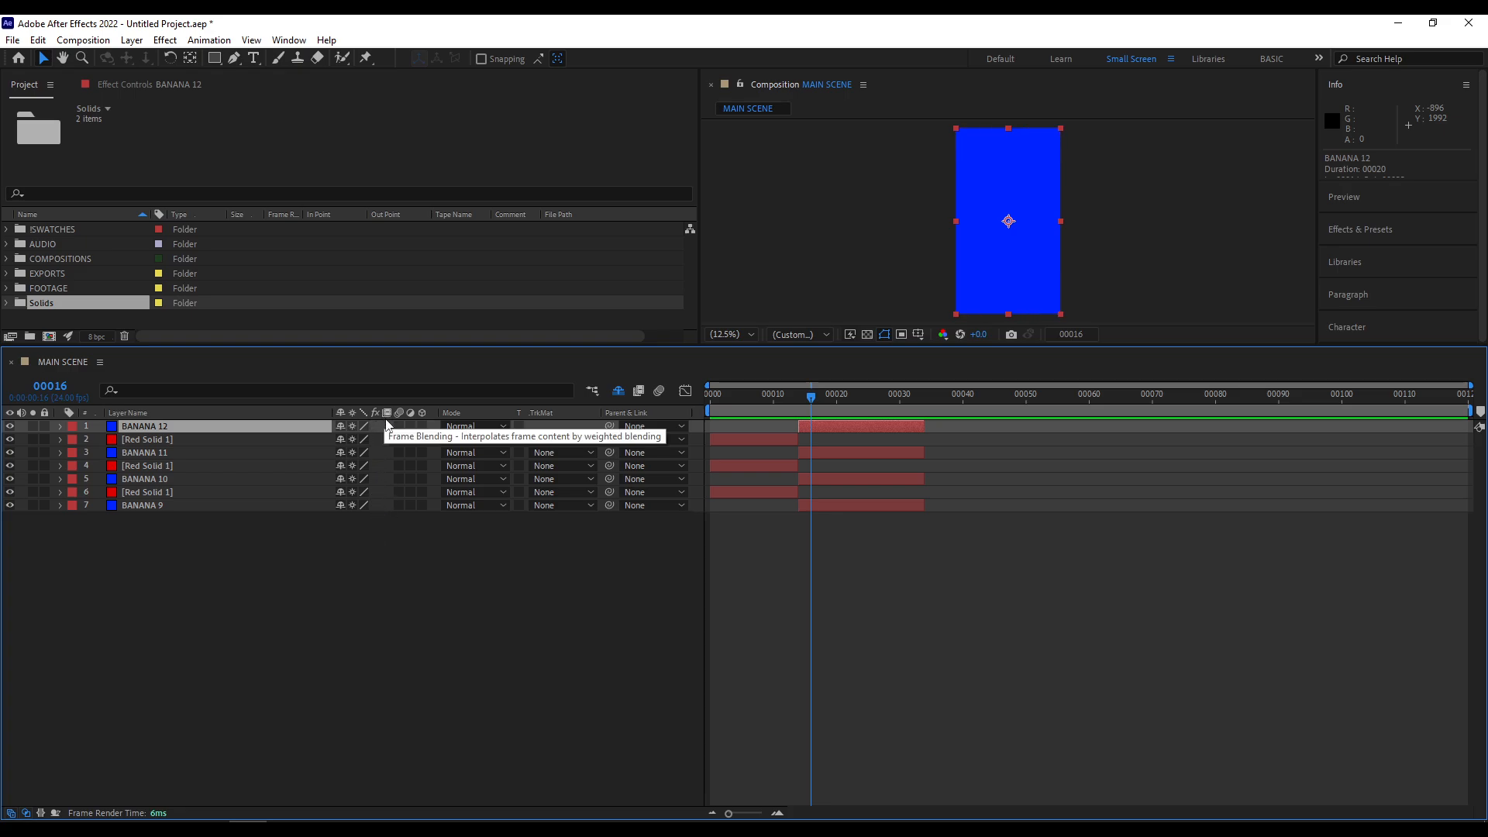
{"action": "mouse_move", "coordinate": [400, 426]}
{"action": "left_mouse_down"}
{"action": "mouse_move", "coordinate": [398, 524]}
{"action": "mouse_move", "coordinate": [397, 504]}
{"action": "left_mouse_up"}
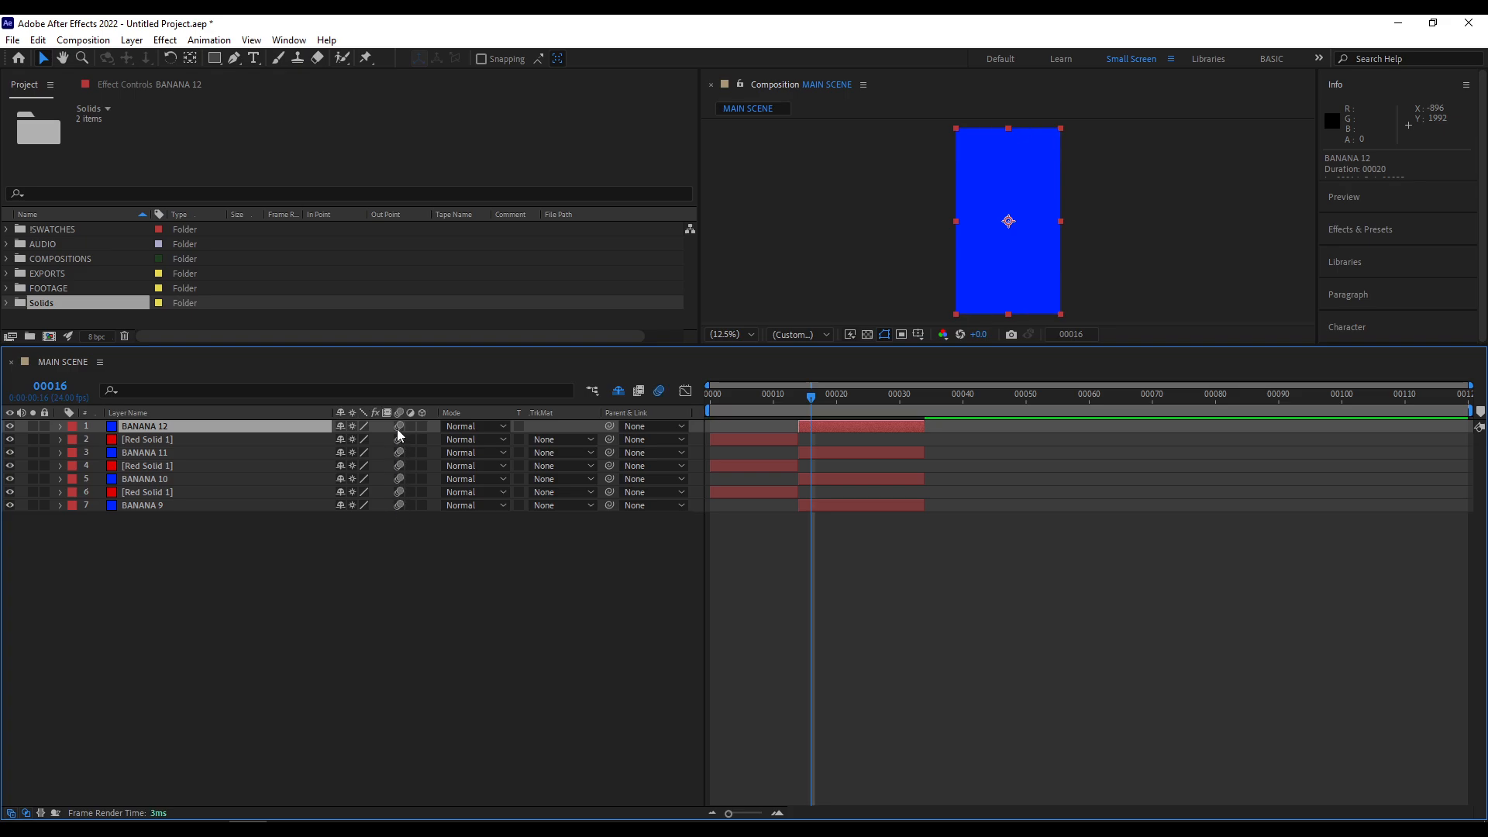
{"action": "left_click_drag", "start_coordinate": [396, 425], "coordinate": [391, 547]}
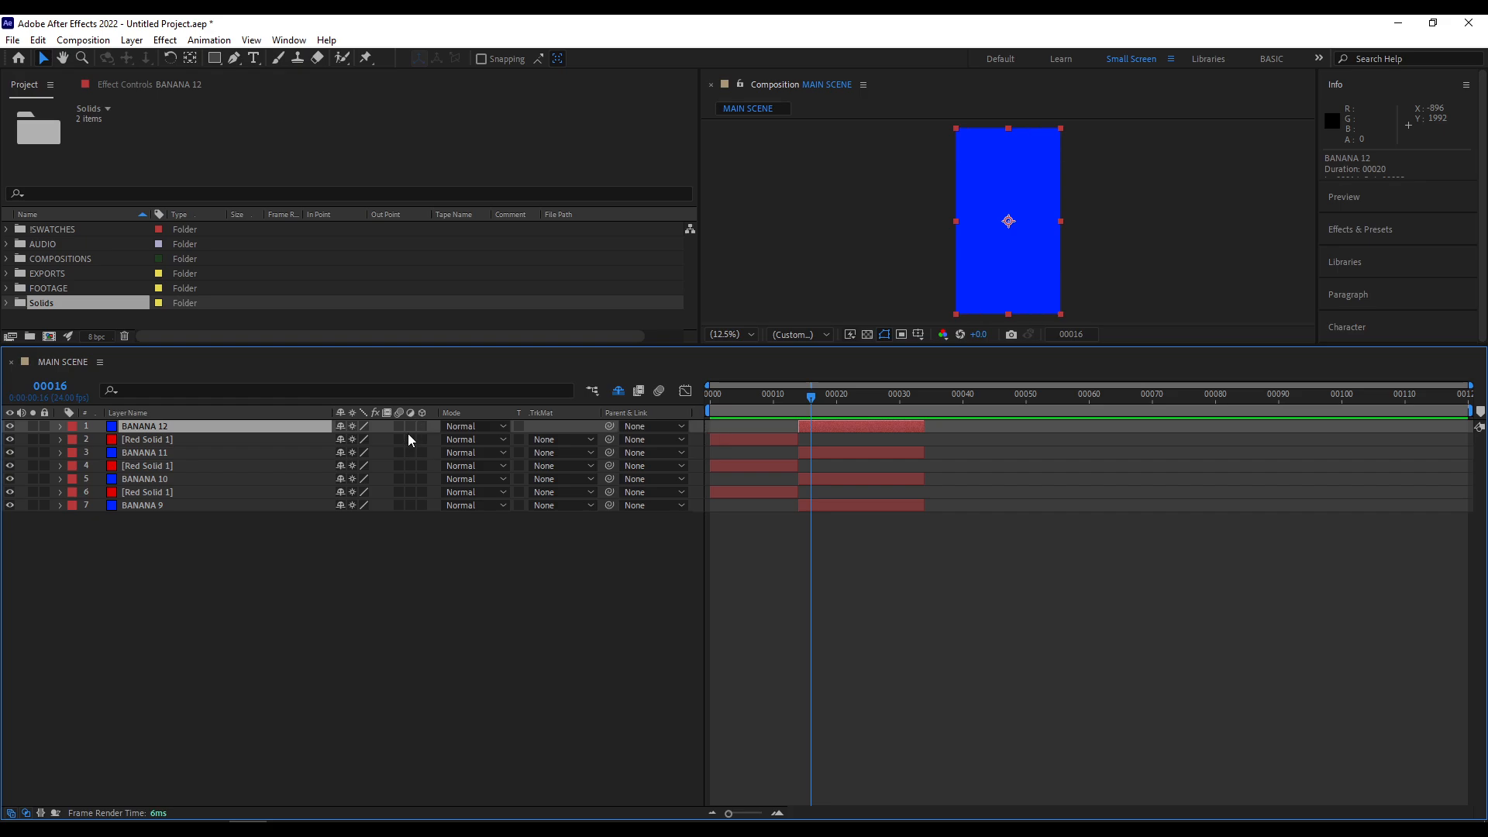
- Try the Adjustment Layer and 3D Layer switches on layers 1 to 7, reverting each change
{"action": "left_click_drag", "start_coordinate": [411, 425], "coordinate": [414, 513]}
{"action": "left_click_drag", "start_coordinate": [411, 425], "coordinate": [403, 535]}
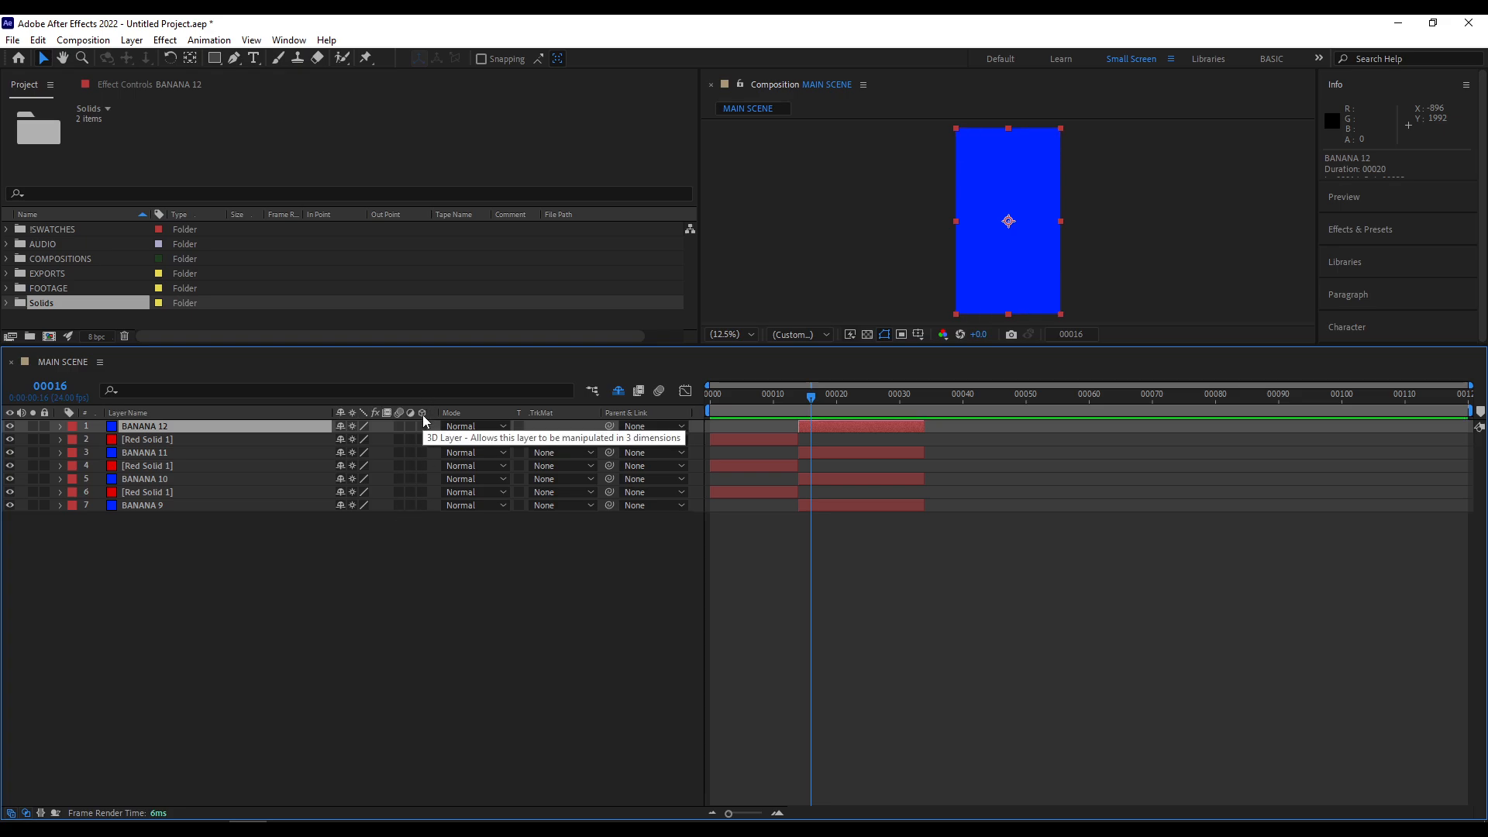
{"action": "left_click_drag", "start_coordinate": [424, 426], "coordinate": [421, 528]}
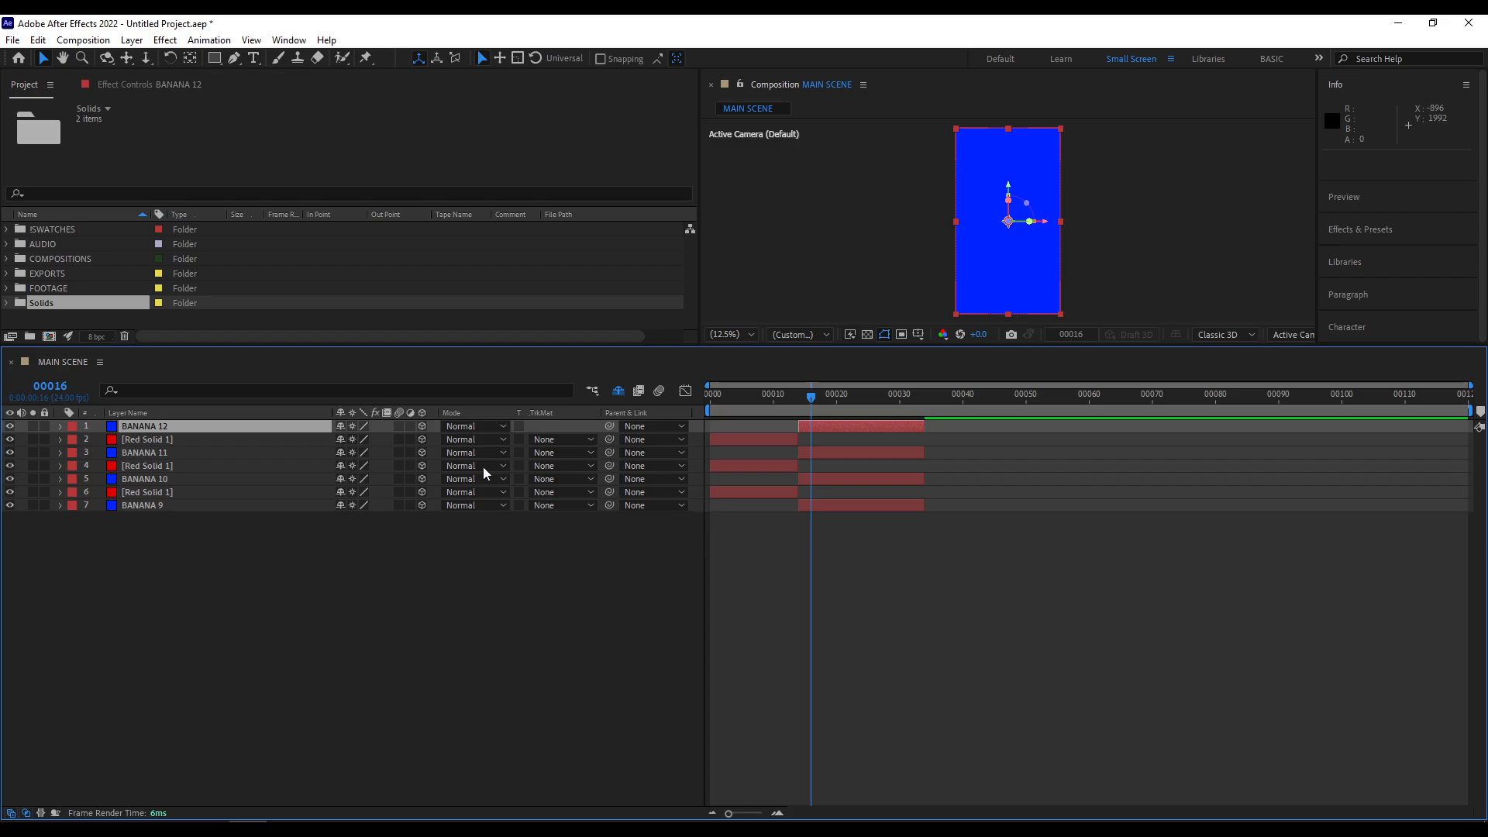
{"action": "key", "text": "ctrl+z"}
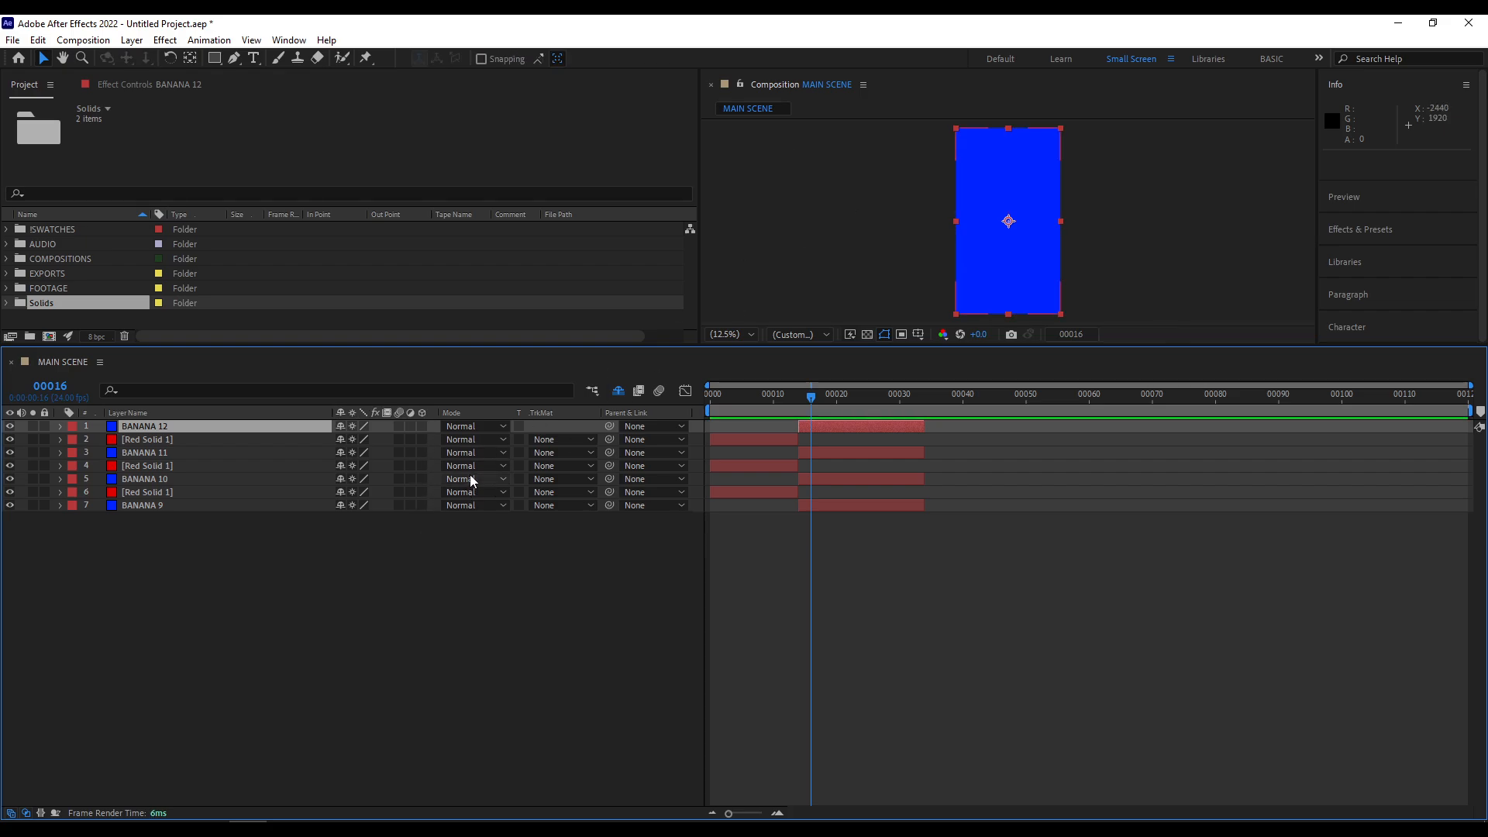
- Examine the available layer blending modes and try the Preserve Underlying Transparency switches down the layer stack
{"action": "left_click", "coordinate": [495, 436]}
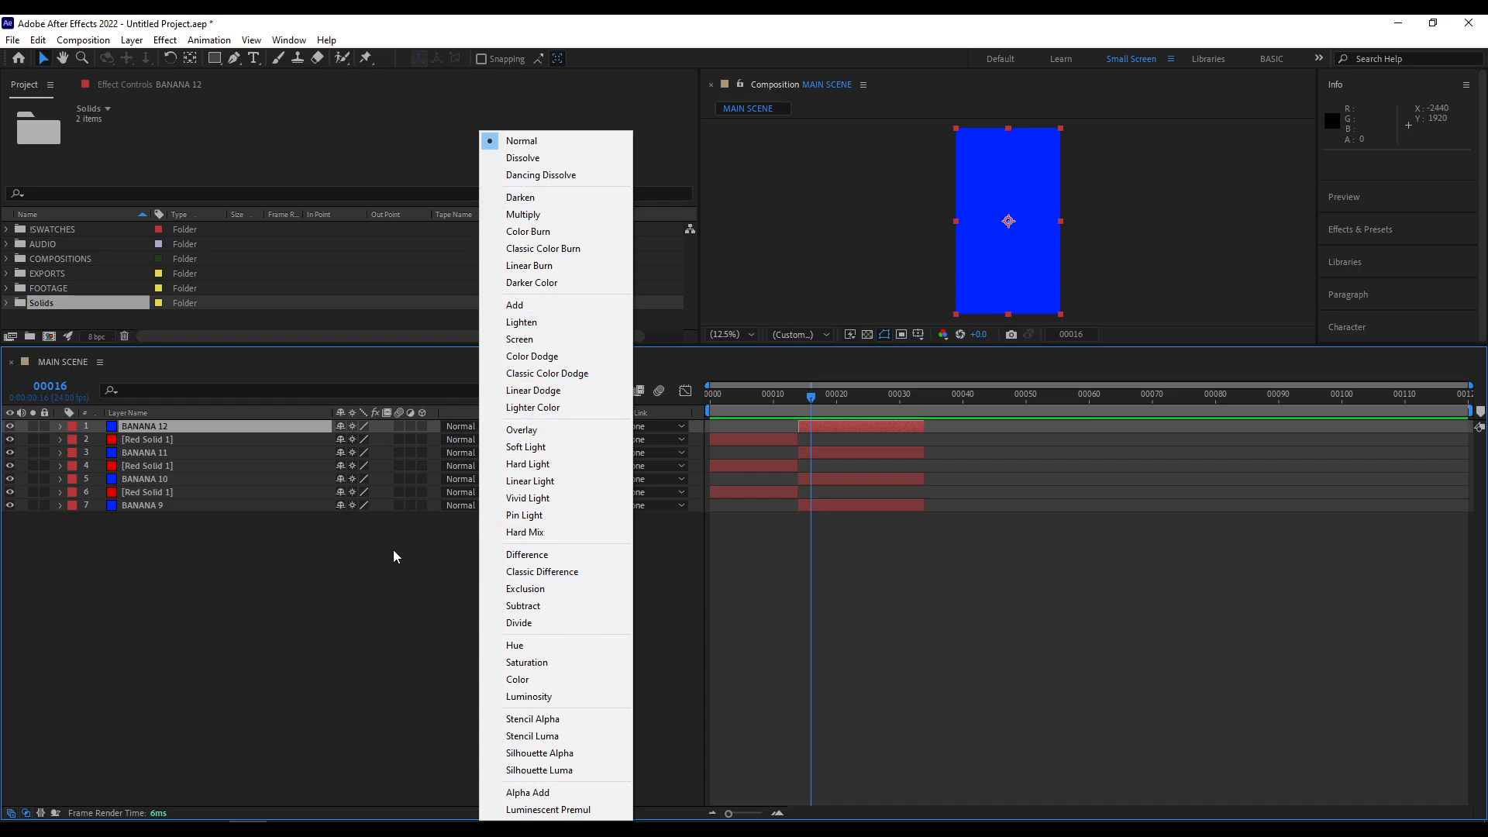
{"action": "left_click", "coordinate": [474, 533]}
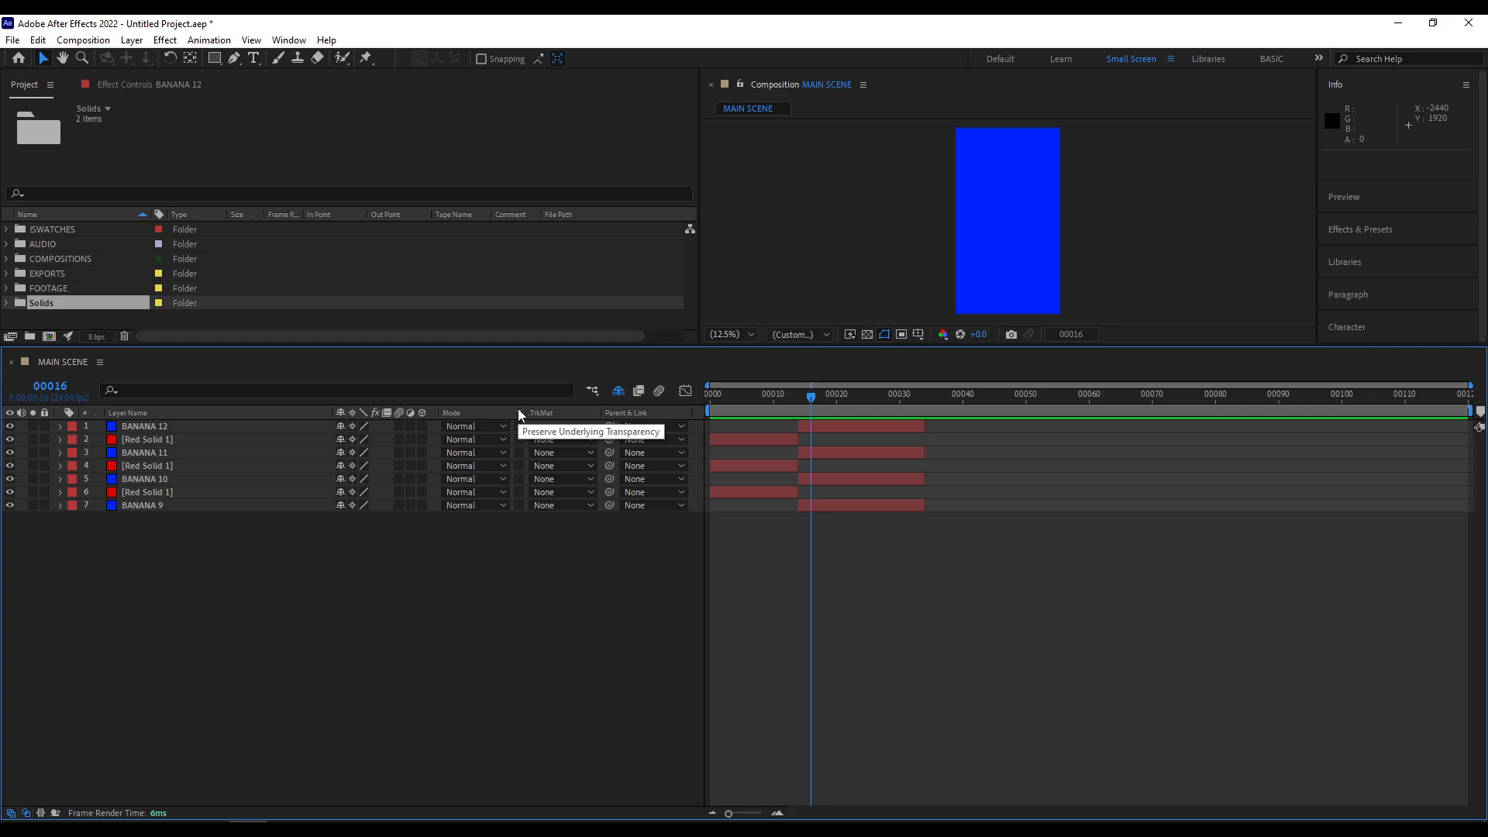
{"action": "left_click_drag", "start_coordinate": [521, 426], "coordinate": [518, 547]}
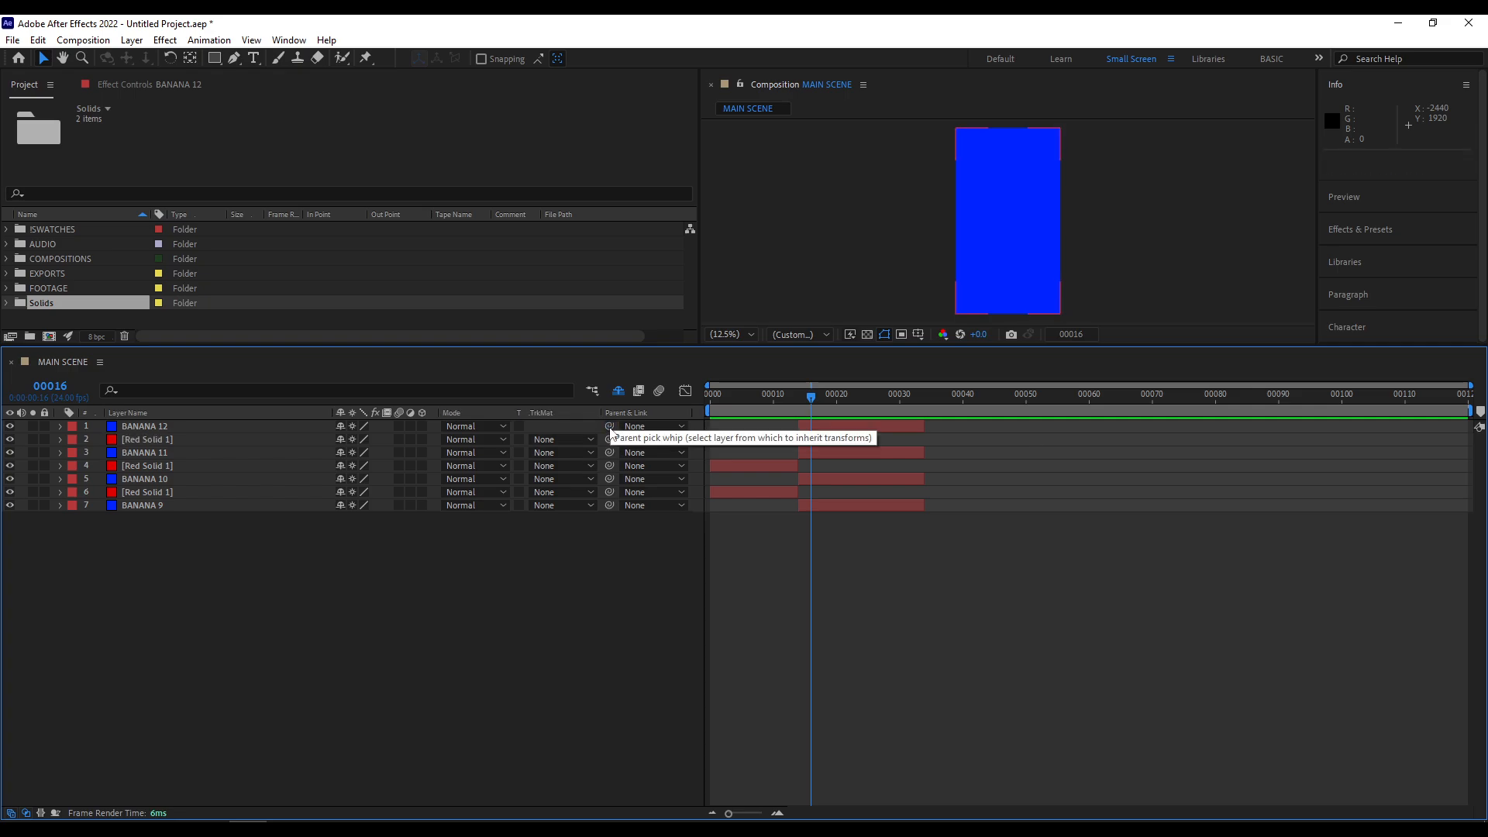
- Examine the parenting options of BANANA 12 with the parent pick whip and the list of parent layers, without assigning a parent
{"action": "left_click_drag", "start_coordinate": [610, 425], "coordinate": [169, 559]}
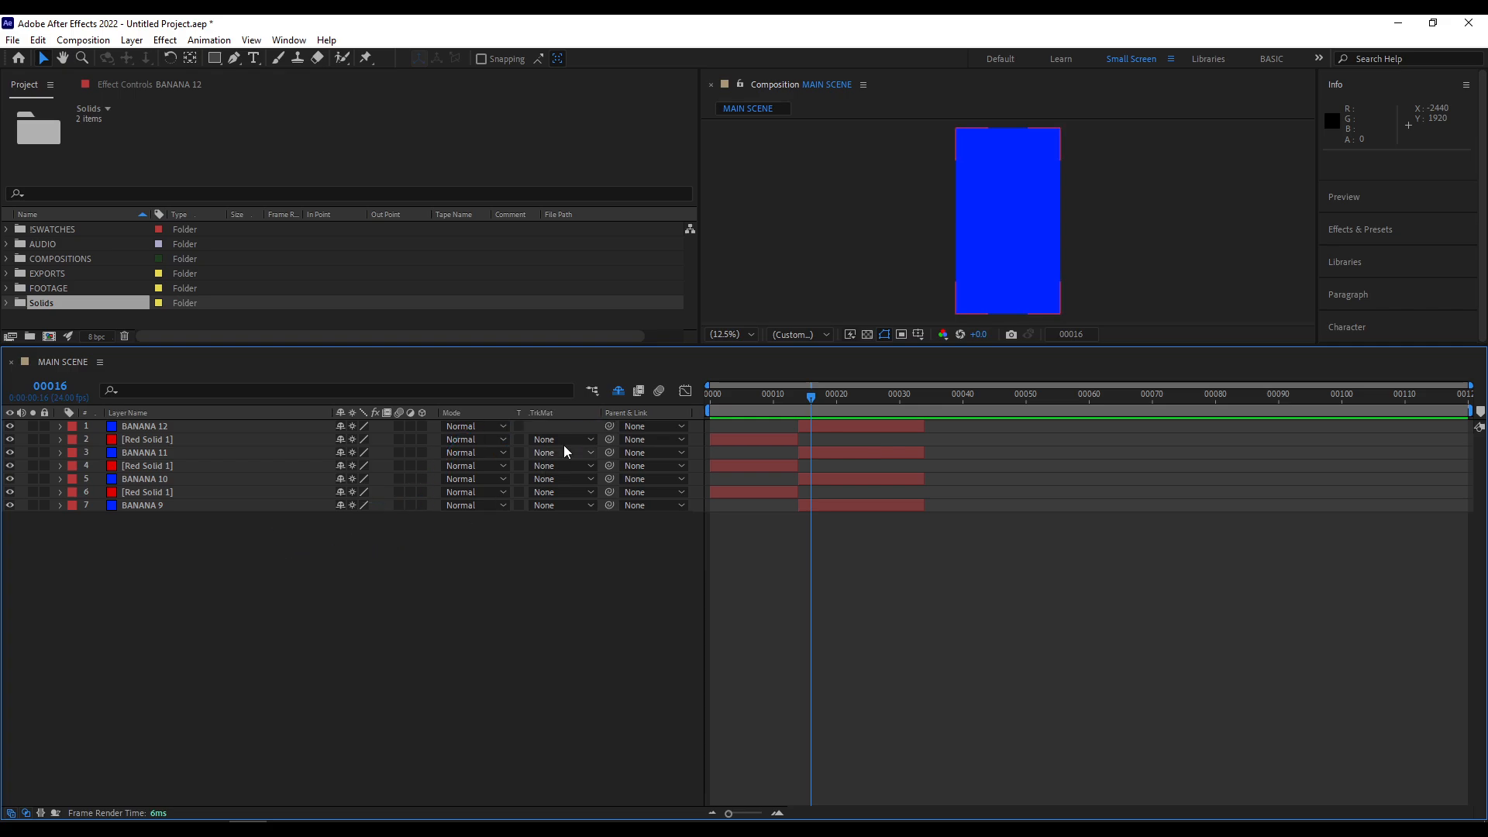
{"action": "left_click_drag", "start_coordinate": [609, 426], "coordinate": [285, 570]}
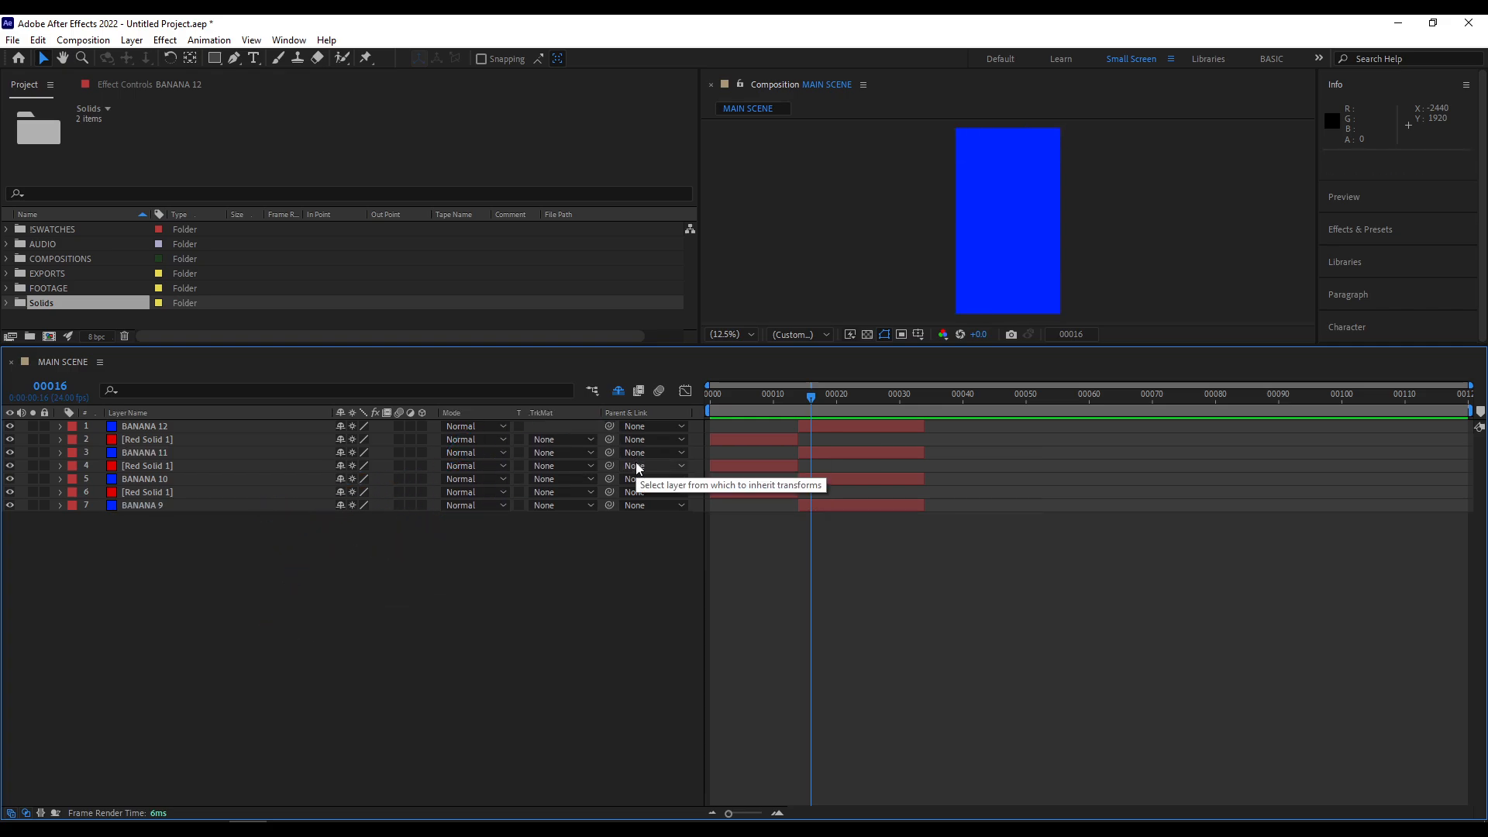
{"action": "left_click", "coordinate": [651, 427]}
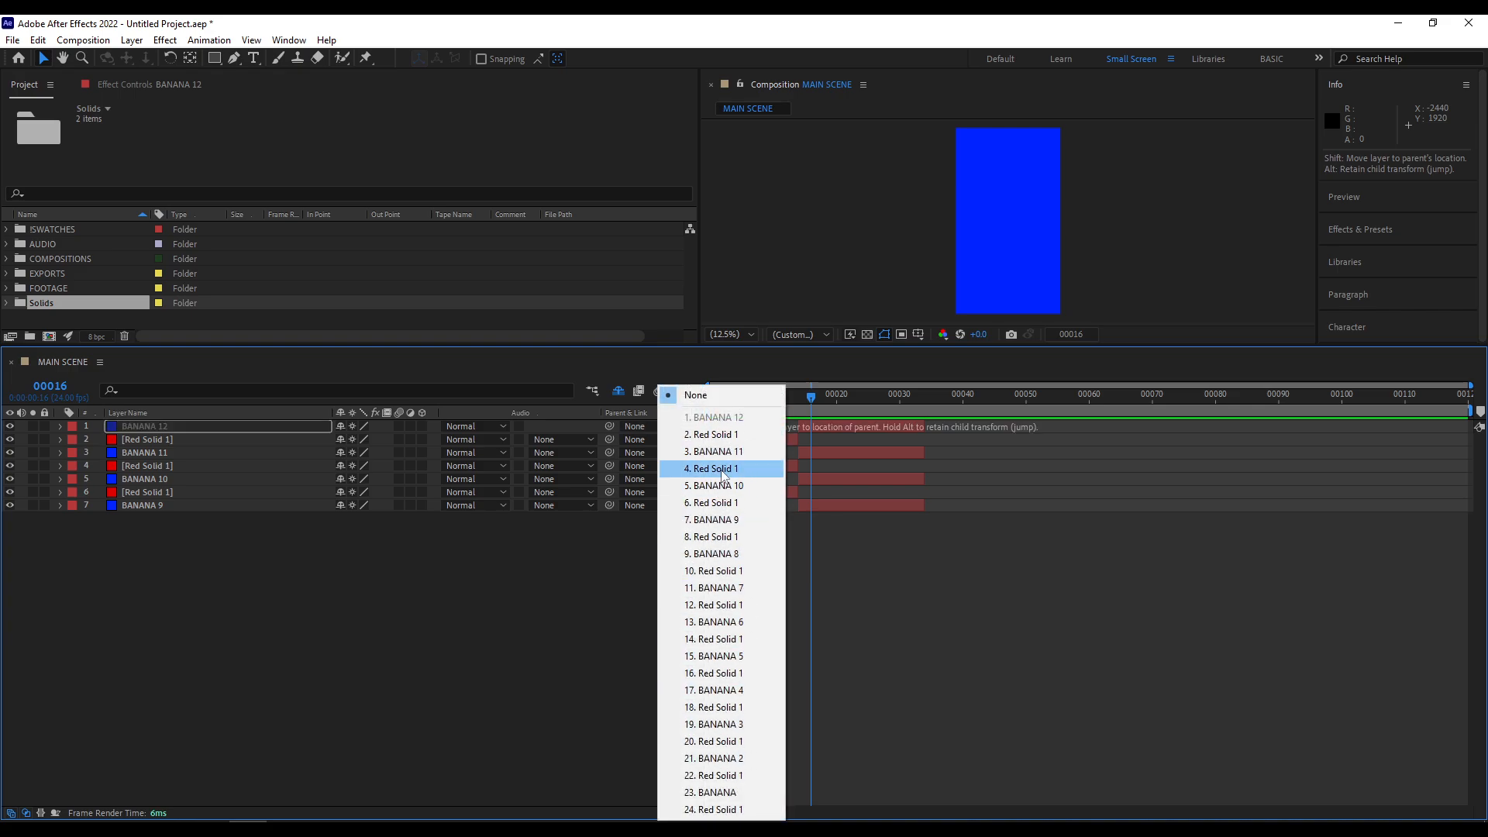
{"action": "left_click", "coordinate": [606, 601]}
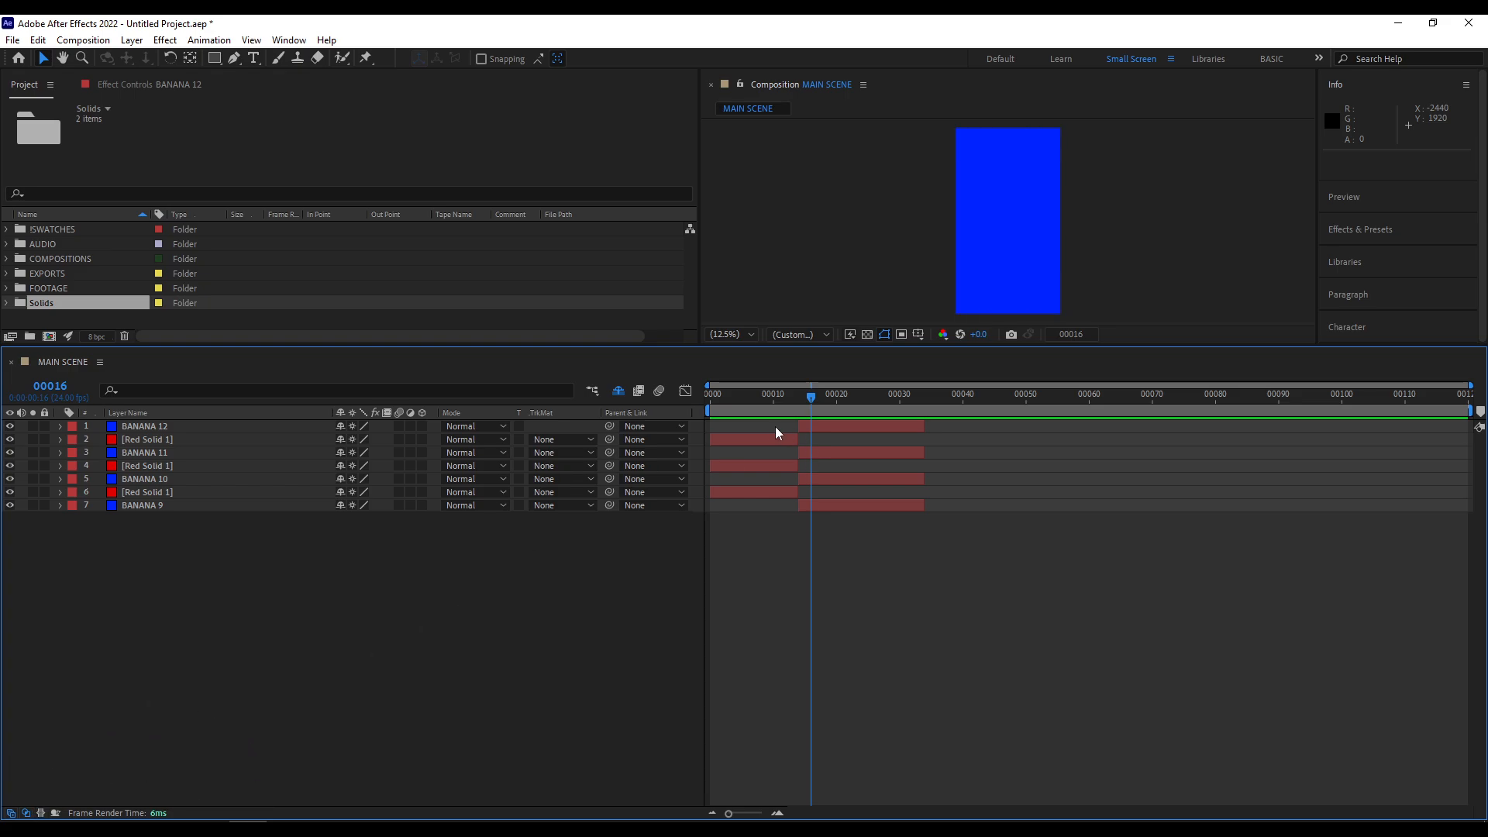
- Try different work area ranges, set the work area to frames 0 to 33, and preview it, scrubbing to frame 22
{"action": "left_click_drag", "start_coordinate": [705, 413], "coordinate": [891, 412]}
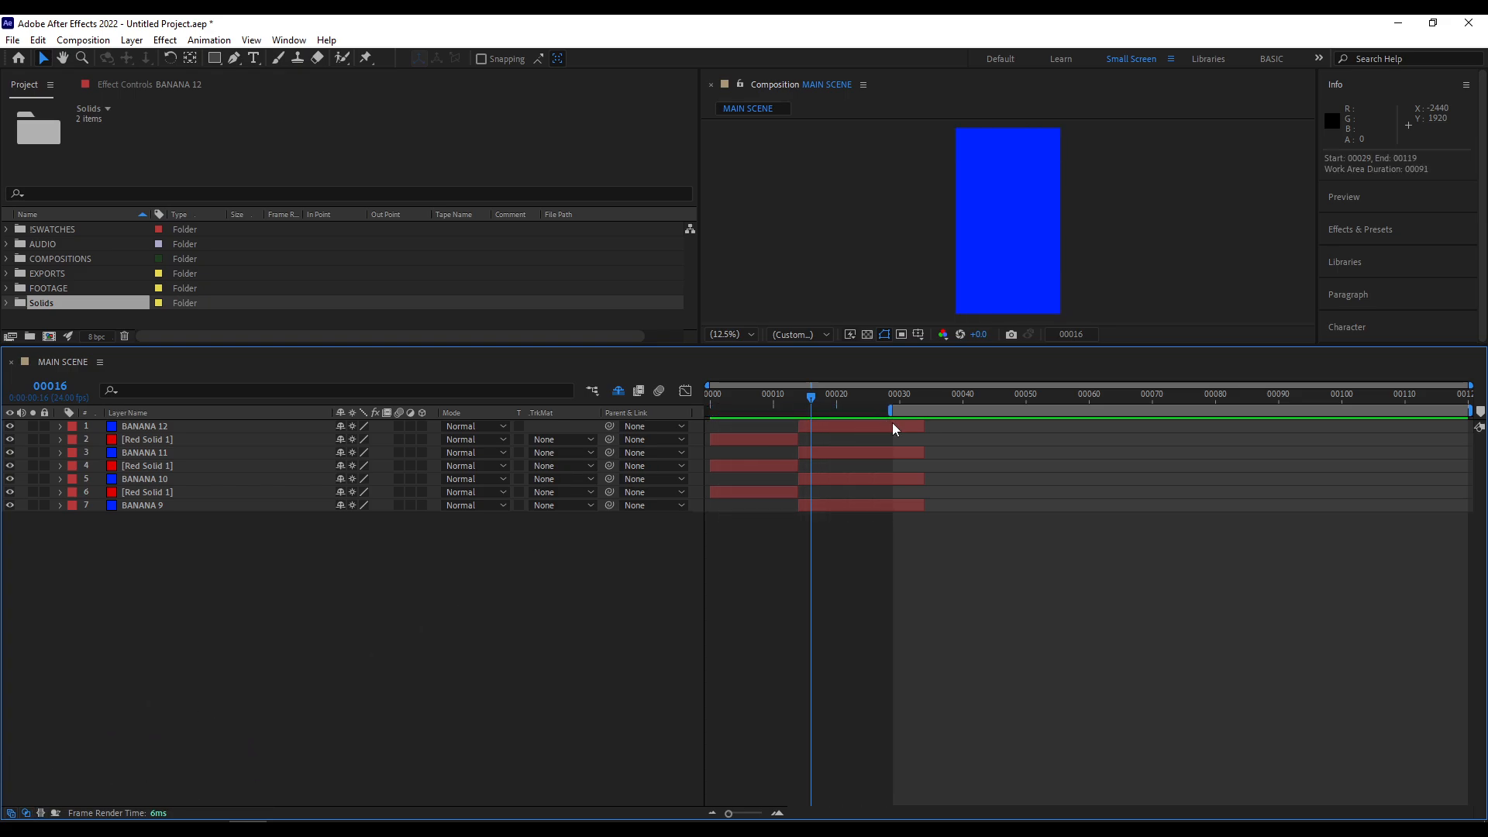
{"action": "left_click_drag", "start_coordinate": [1470, 412], "coordinate": [843, 399]}
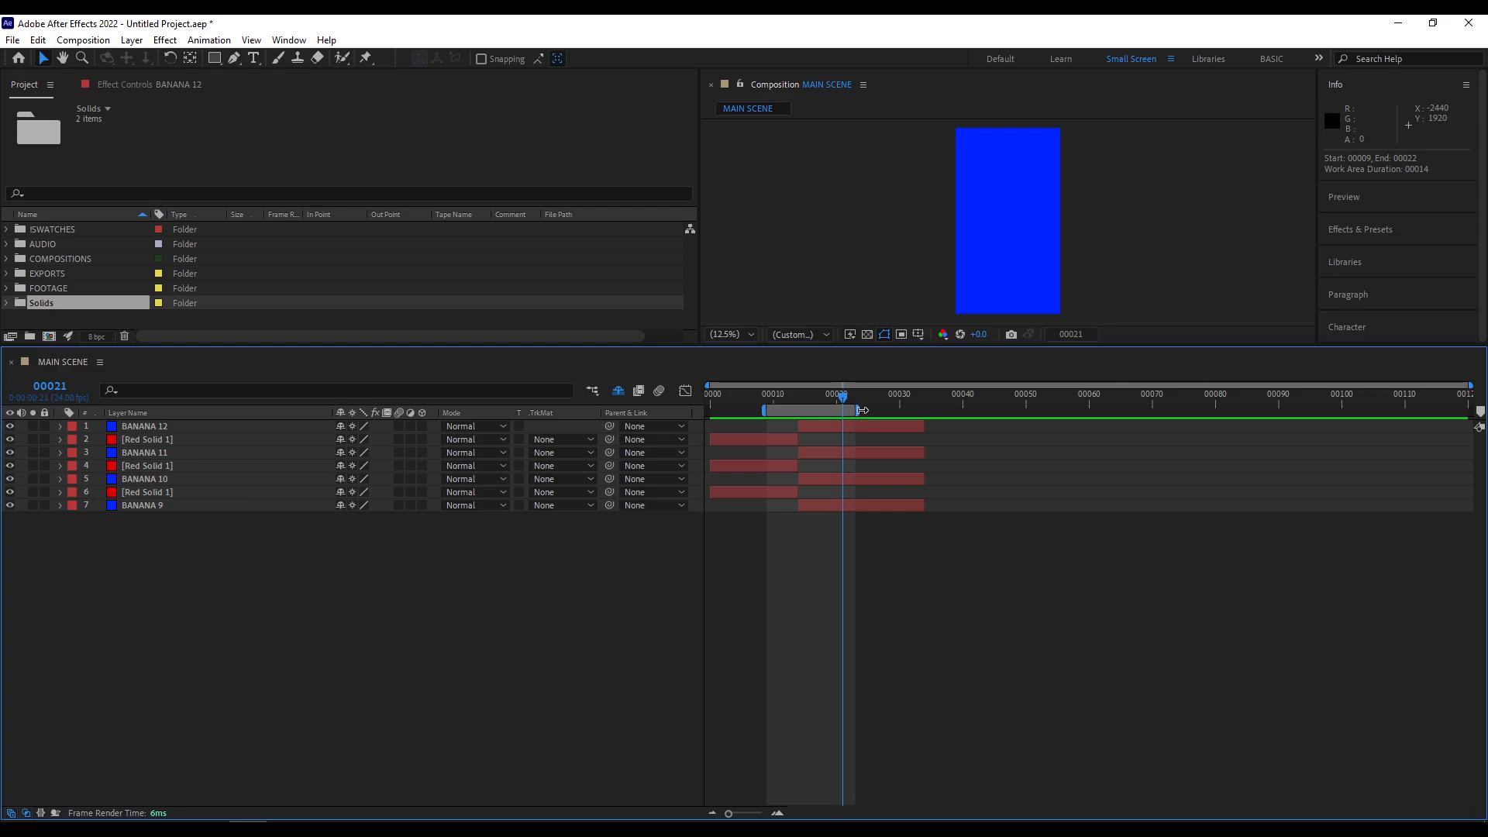
{"action": "left_click_drag", "start_coordinate": [857, 410], "coordinate": [1199, 410]}
{"action": "left_click_drag", "start_coordinate": [767, 414], "coordinate": [709, 414]}
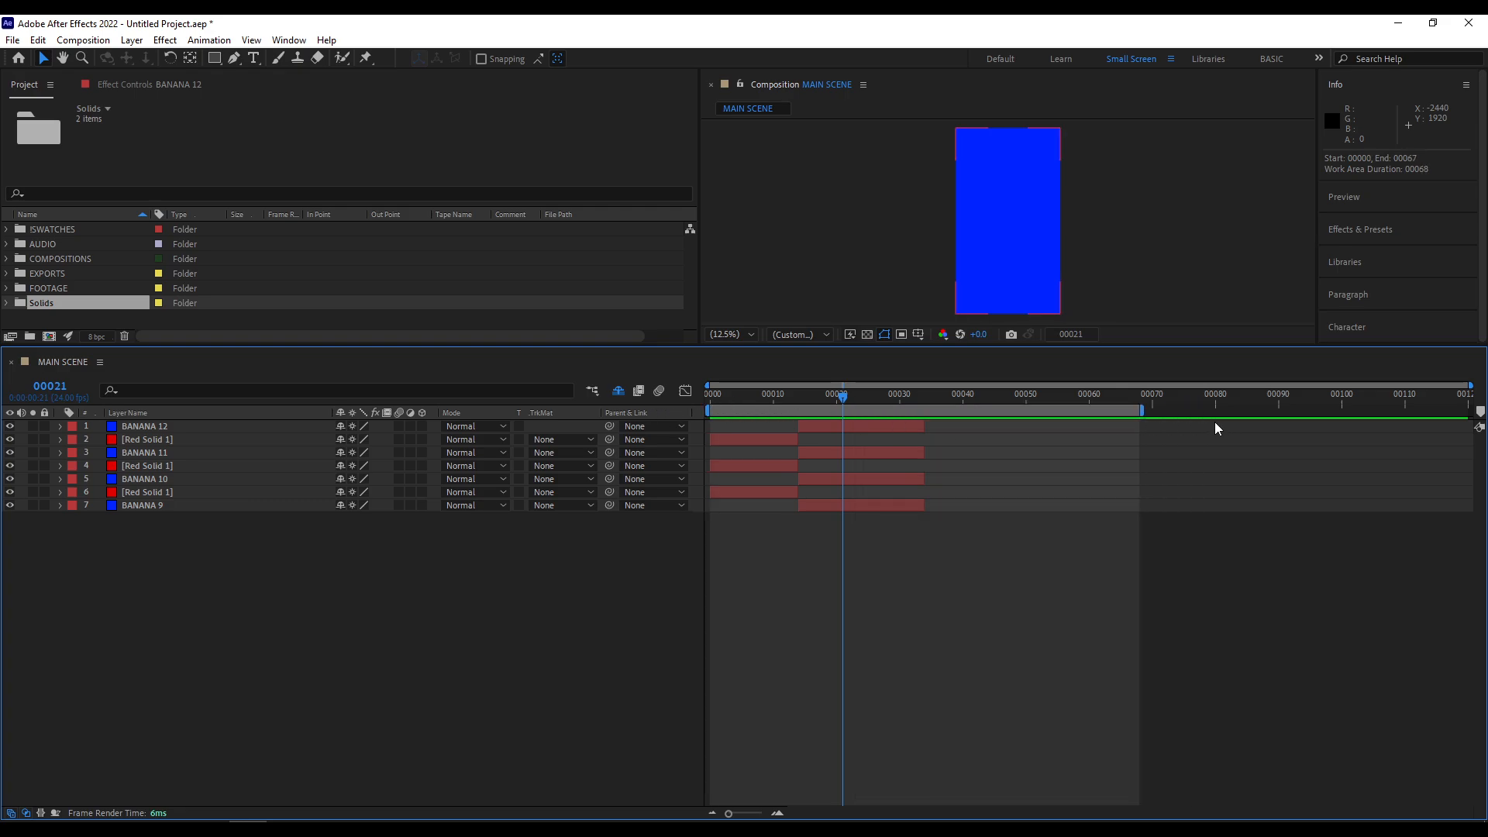
{"action": "left_click_drag", "start_coordinate": [1146, 410], "coordinate": [926, 420]}
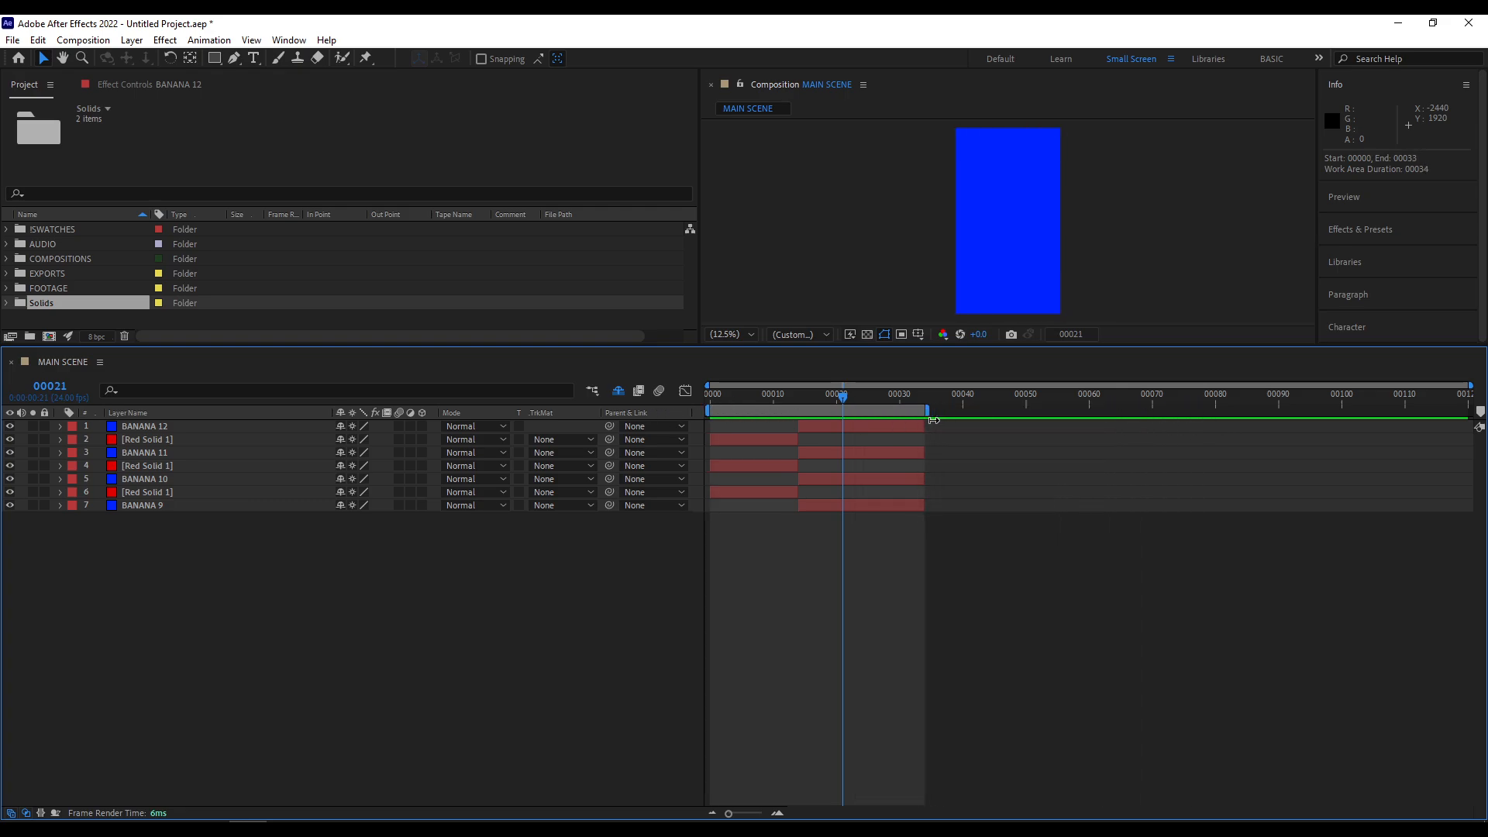
{"action": "key", "text": "space"}
{"action": "left_click_drag", "start_coordinate": [773, 403], "coordinate": [847, 398]}
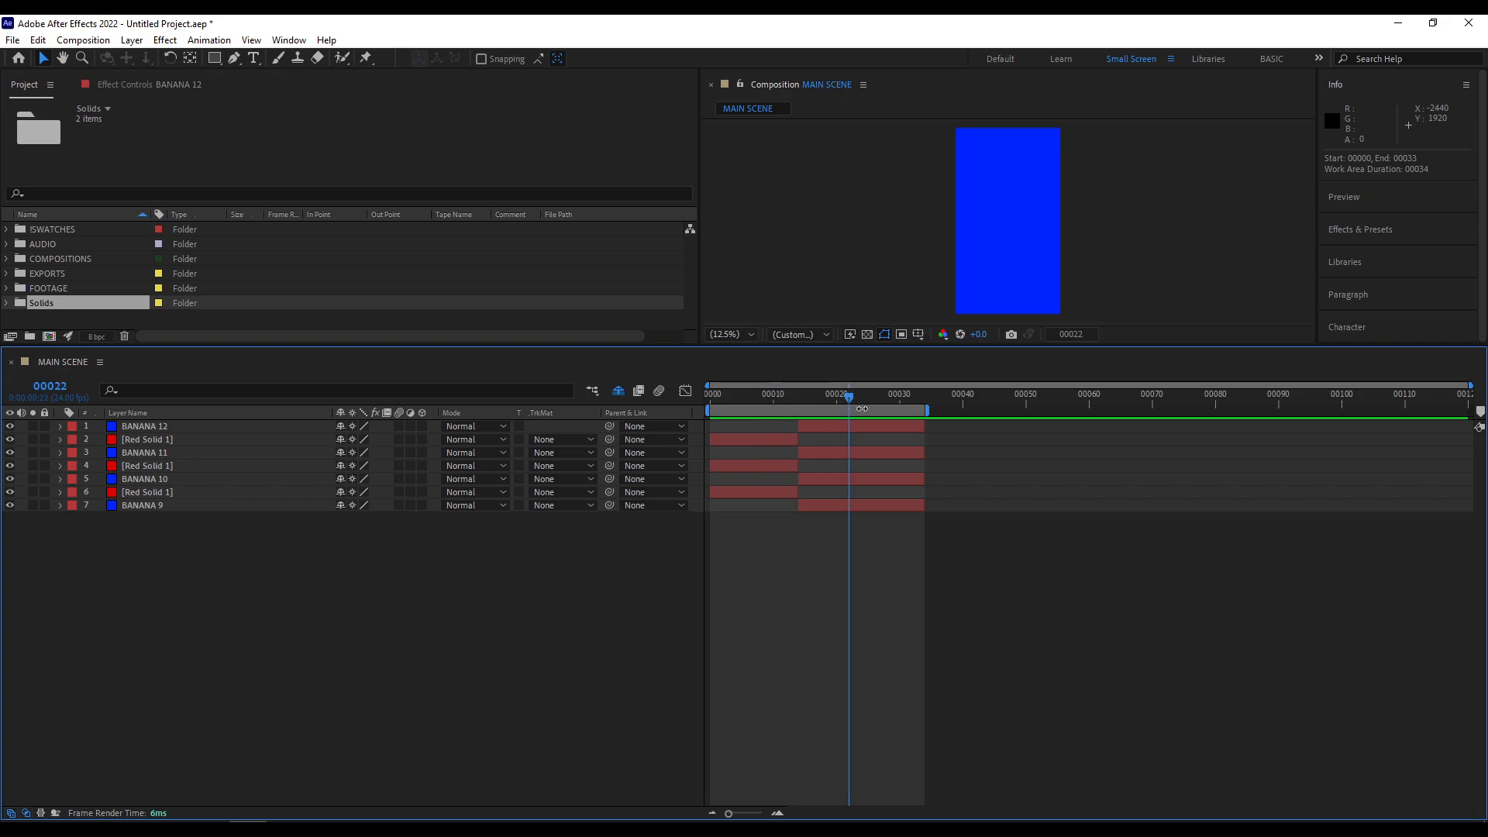
- Zoom the timeline to frames 0 to 74 and back out to frame 120, and magnify the composition view to 25%
{"action": "mouse_move", "coordinate": [1470, 384]}
{"action": "left_mouse_down"}
{"action": "mouse_move", "coordinate": [906, 382]}
{"action": "mouse_move", "coordinate": [1395, 403]}
{"action": "mouse_move", "coordinate": [1352, 408]}
{"action": "mouse_move", "coordinate": [850, 398]}
{"action": "mouse_move", "coordinate": [1059, 421]}
{"action": "mouse_move", "coordinate": [1004, 419]}
{"action": "mouse_move", "coordinate": [1470, 385]}
{"action": "left_mouse_up"}
{"action": "left_click_drag", "start_coordinate": [729, 812], "coordinate": [744, 814]}
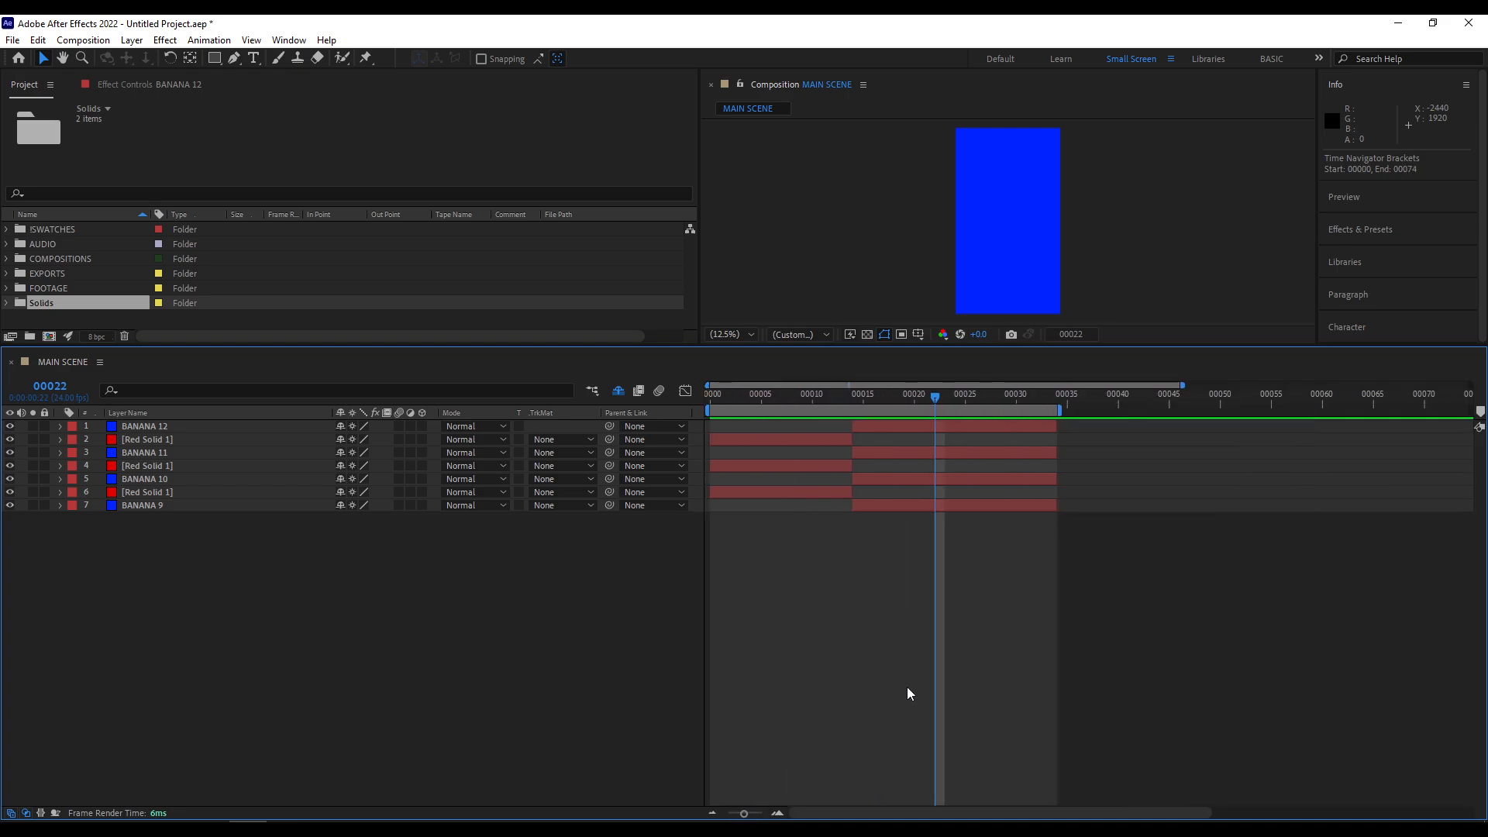
{"action": "key", "text": "period"}
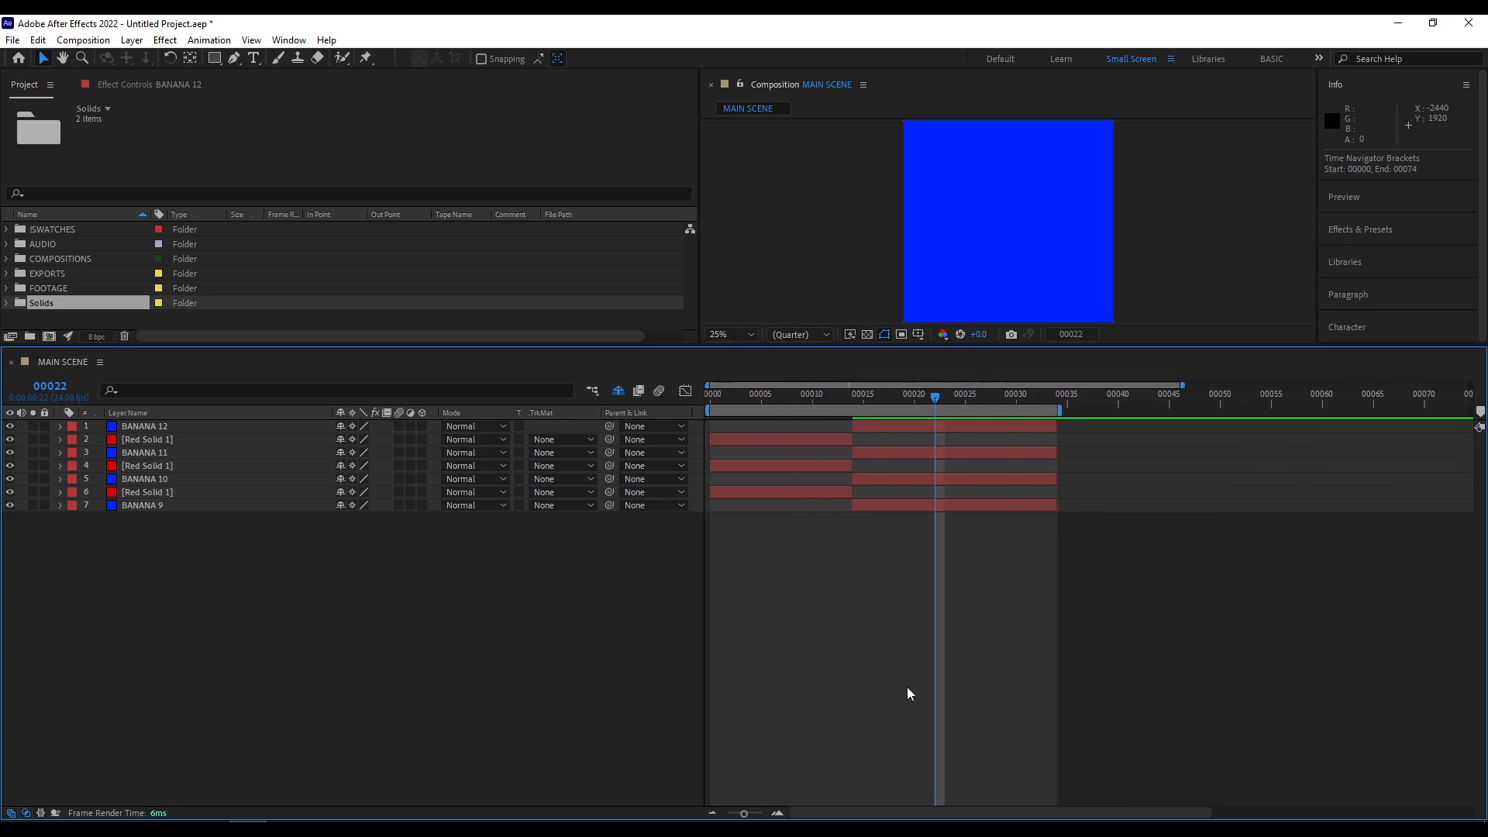
{"action": "left_click_drag", "start_coordinate": [1182, 386], "coordinate": [1470, 388]}
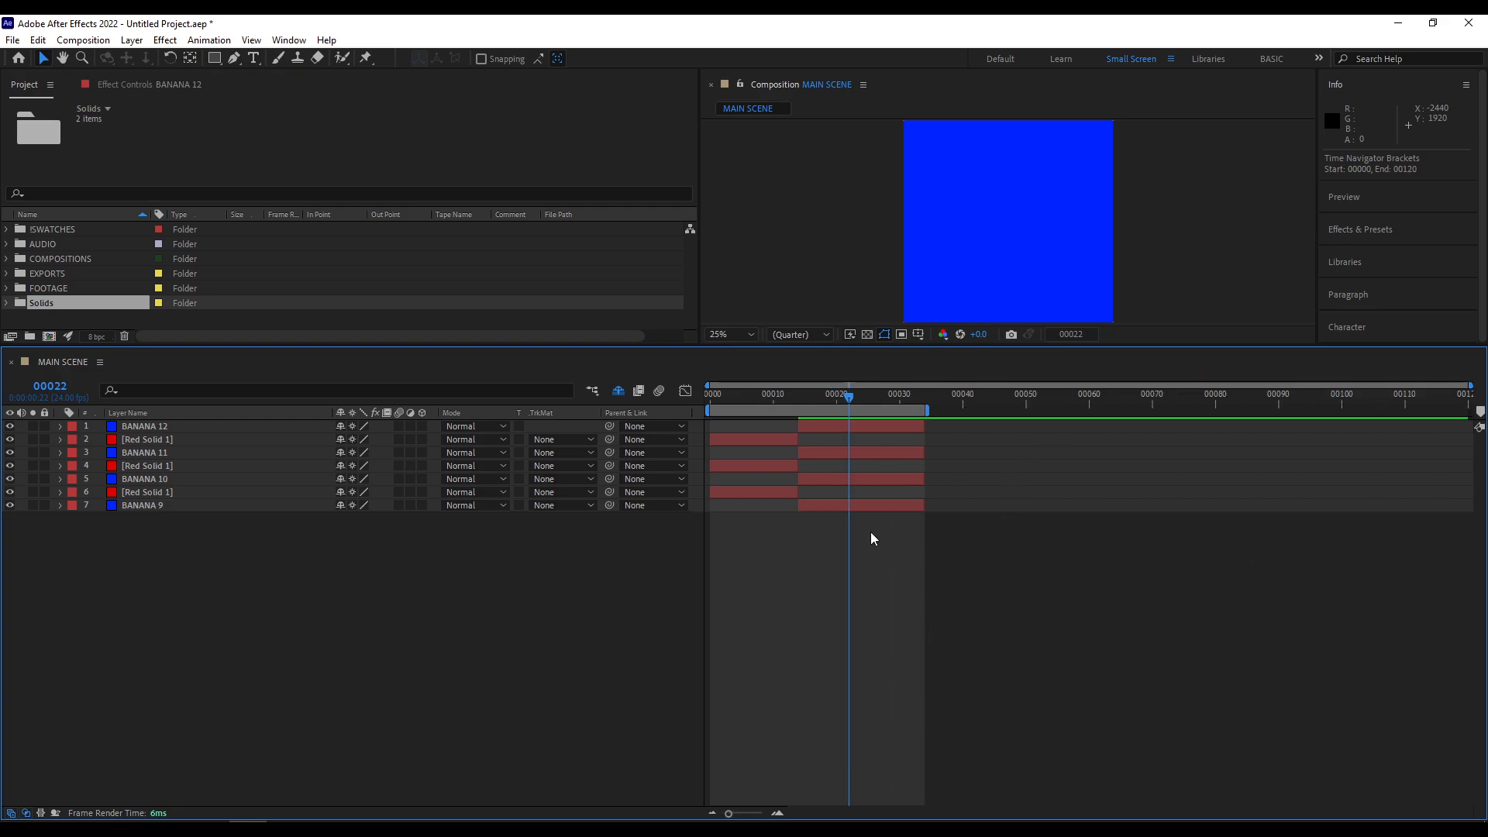
- Scrub to frame 16 and shrink the timeline area to give the composition preview more height
{"action": "left_click_drag", "start_coordinate": [787, 398], "coordinate": [811, 633]}
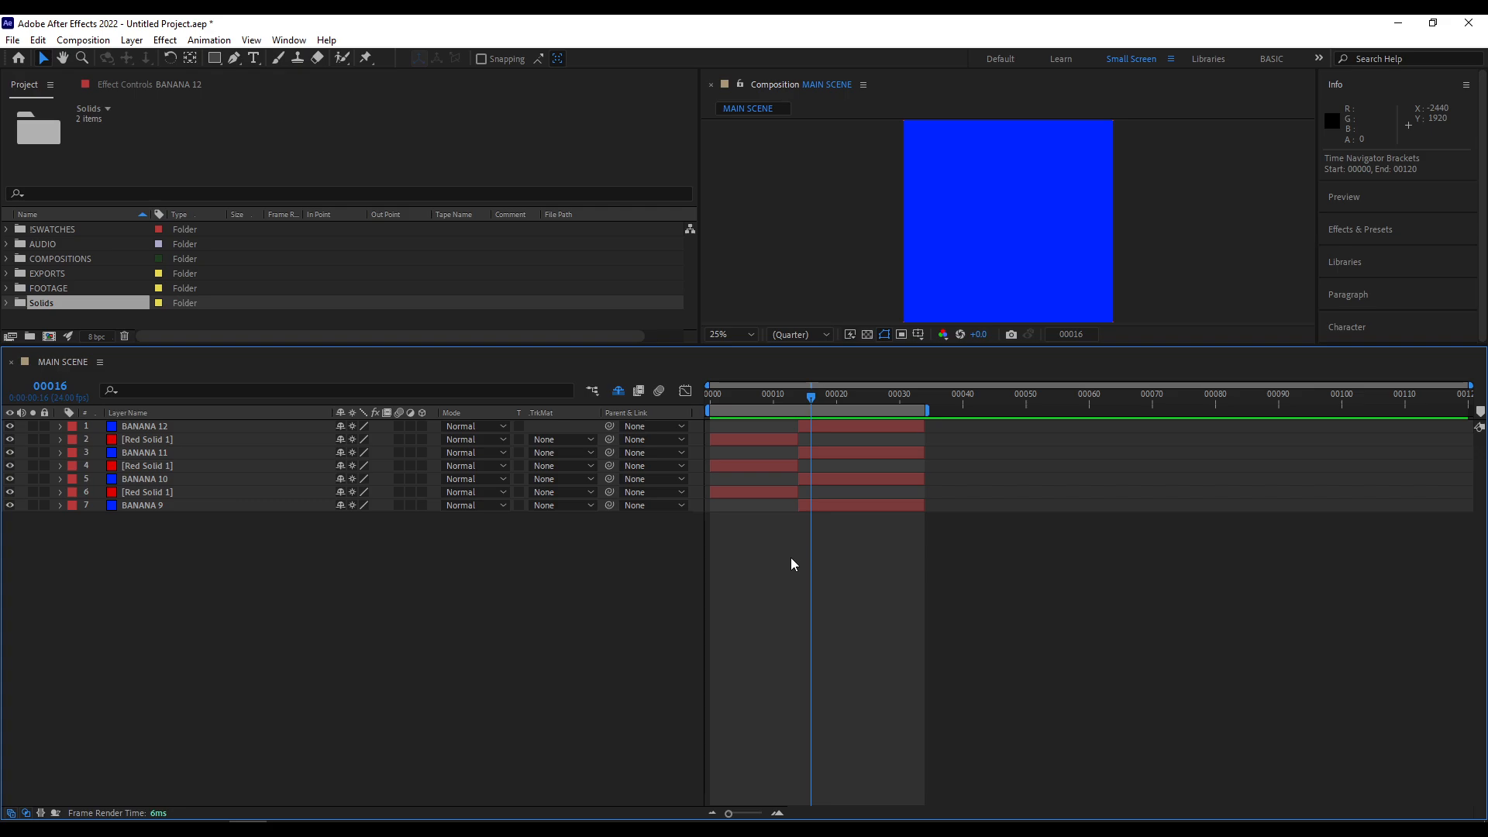
{"action": "left_click_drag", "start_coordinate": [618, 345], "coordinate": [637, 495]}
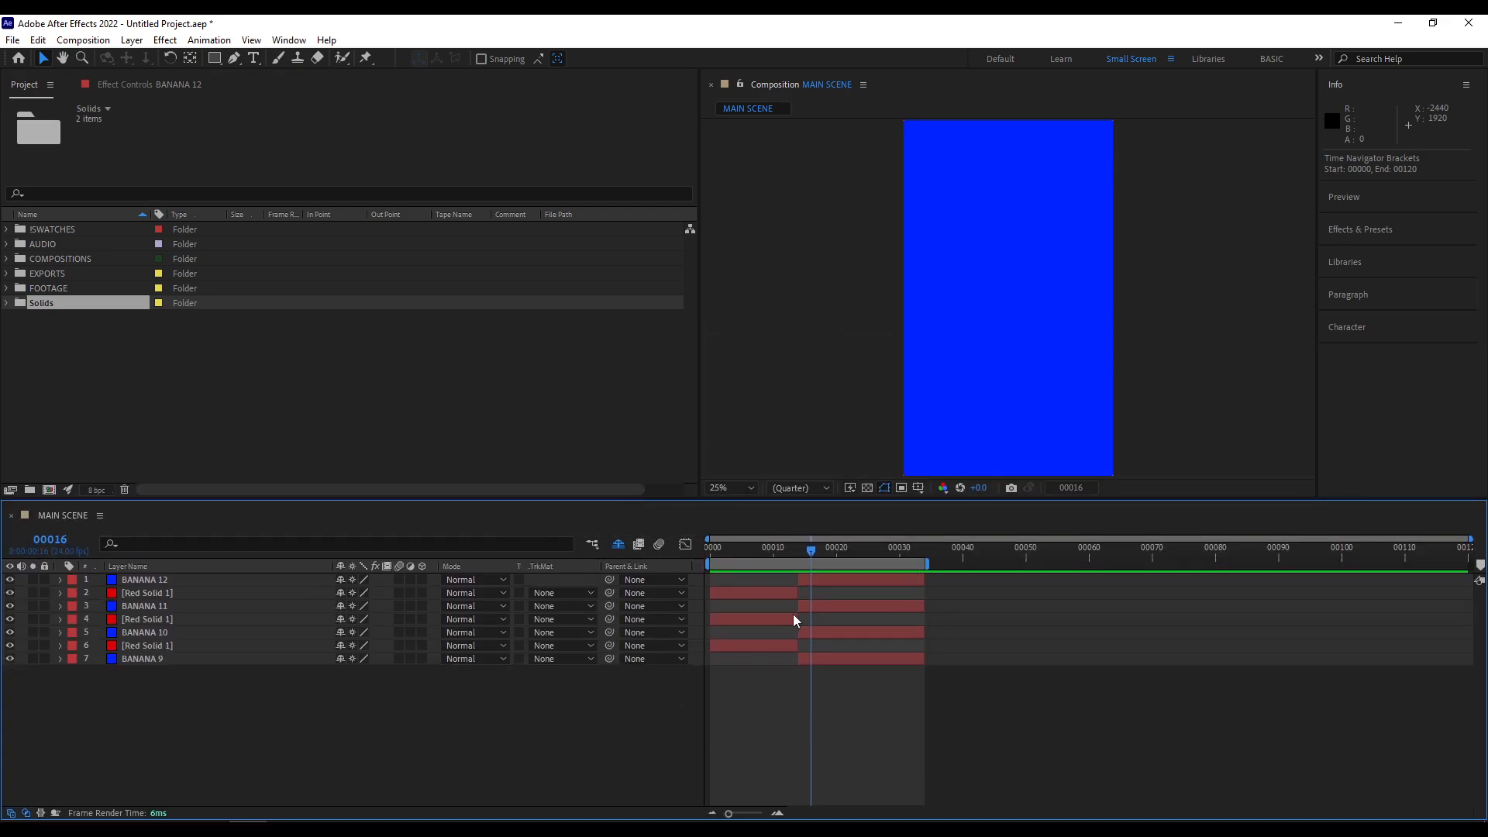